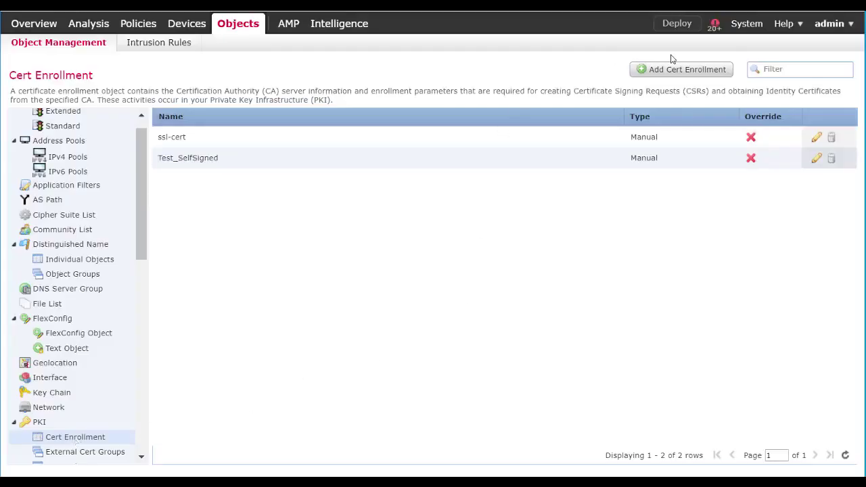
# Create a certificate enrollment named CA1 and set its enrollment type to Manual
pyautogui.click(696, 72)
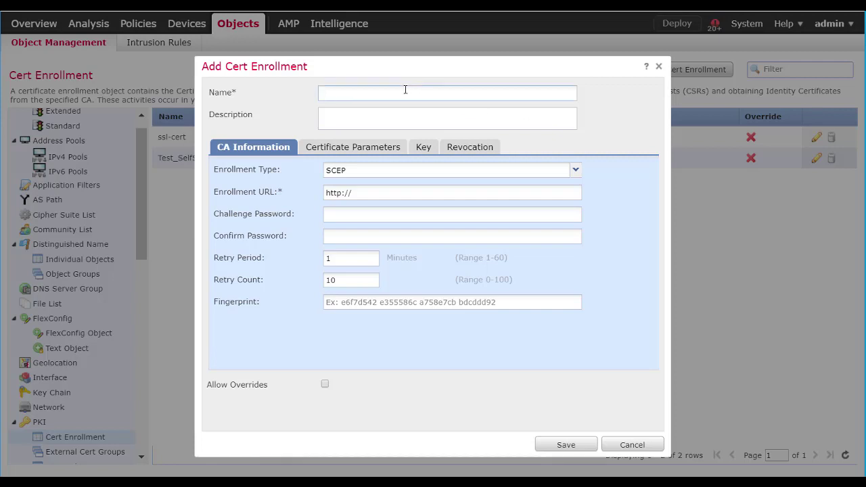
pyautogui.write('CA1')
pyautogui.click(574, 172)
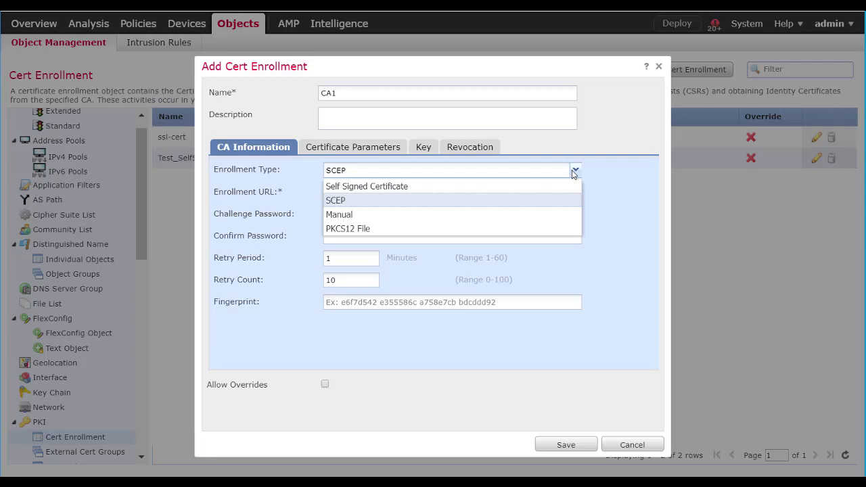
pyautogui.press('Down')
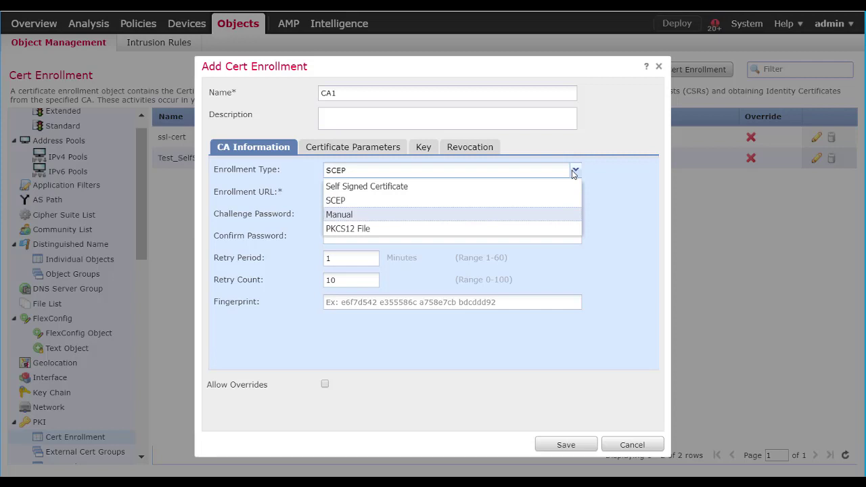
pyautogui.press('Return')
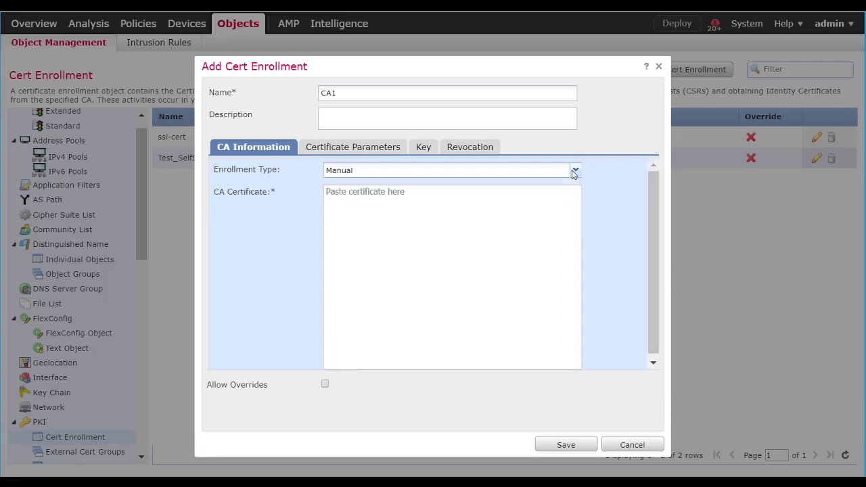
pyautogui.scroll(-1, 574, 174)
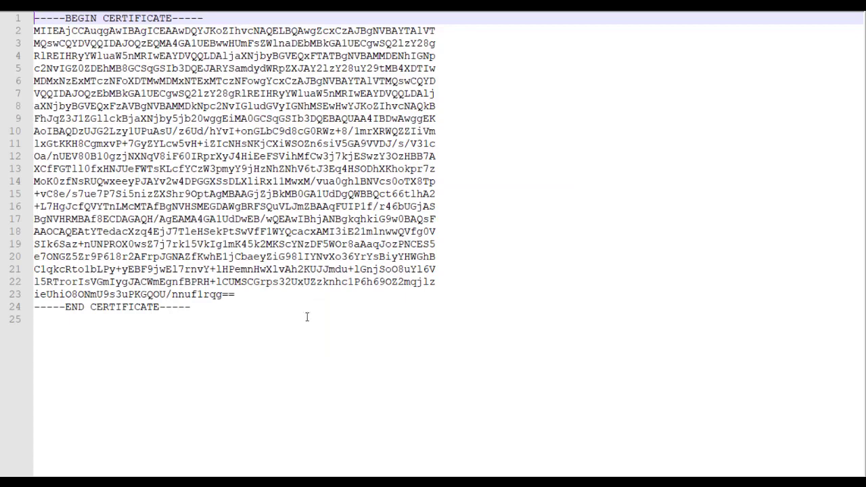
# Copy the full PEM certificate text from Notepad++ and place the caret in the CA Certificate box
pyautogui.click(302, 319)
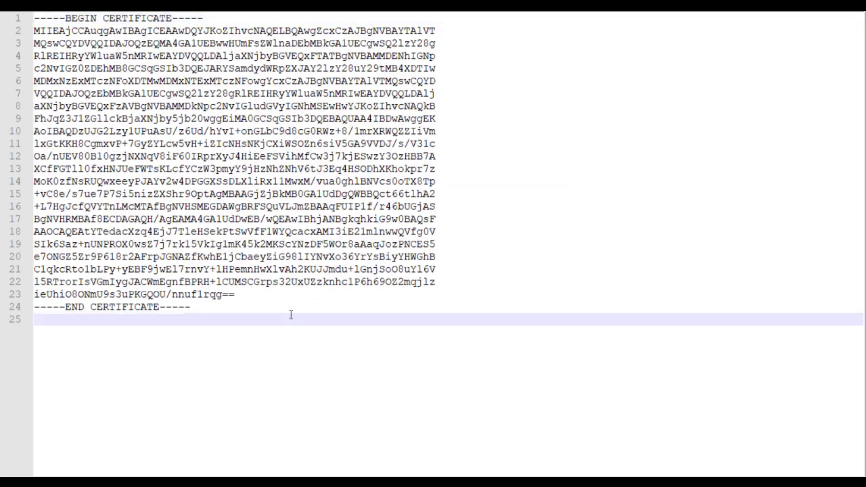
pyautogui.click(282, 309)
pyautogui.hotkey('ctrl', 'shift', 'Home')
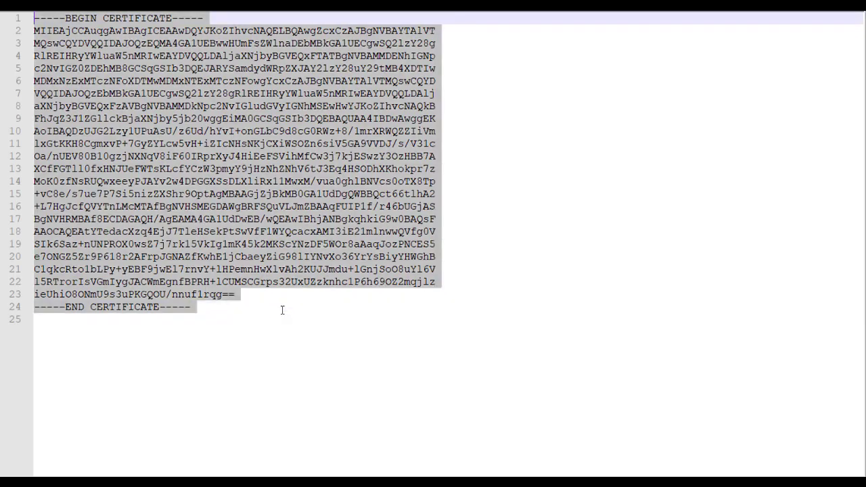
pyautogui.hotkey('ctrl', 'c')
pyautogui.hotkey('alt', 'Tab')
pyautogui.click(473, 228)
# Paste the CA certificate, trim the trailing blank line, and choose a custom FQDN in Certificate Parameters
pyautogui.hotkey('ctrl', 'v')
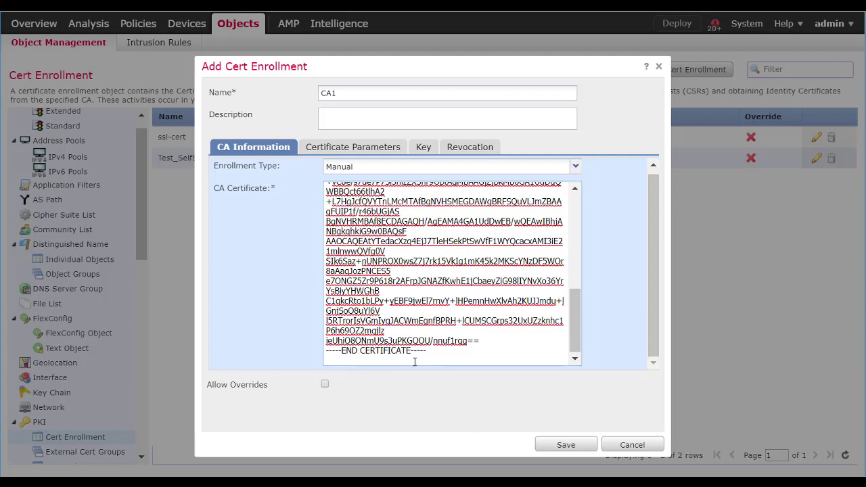
pyautogui.press('BackSpace')
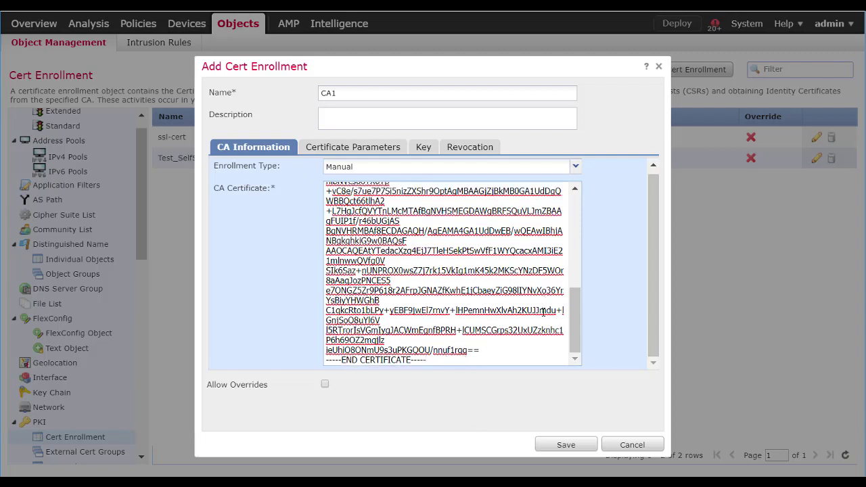
pyautogui.click(361, 150)
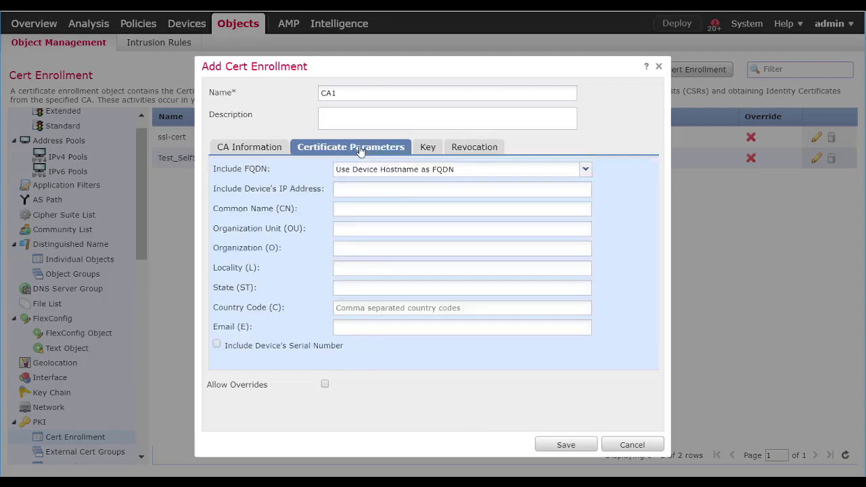
pyautogui.click(412, 170)
pyautogui.click(394, 187)
# Enter FQDN and CN ftd.cisco.training, OU Cisco FTD, O Cisco FTD training, locality Raleigh
pyautogui.write('ftd.cisco.training')
pyautogui.press('Tab')
pyautogui.press('Tab')
pyautogui.write('ftd.cisco.training')
pyautogui.press('Tab')
pyautogui.write('Cisco FTD')
pyautogui.press('Tab')
pyautogui.write('Cisco FTD traini')
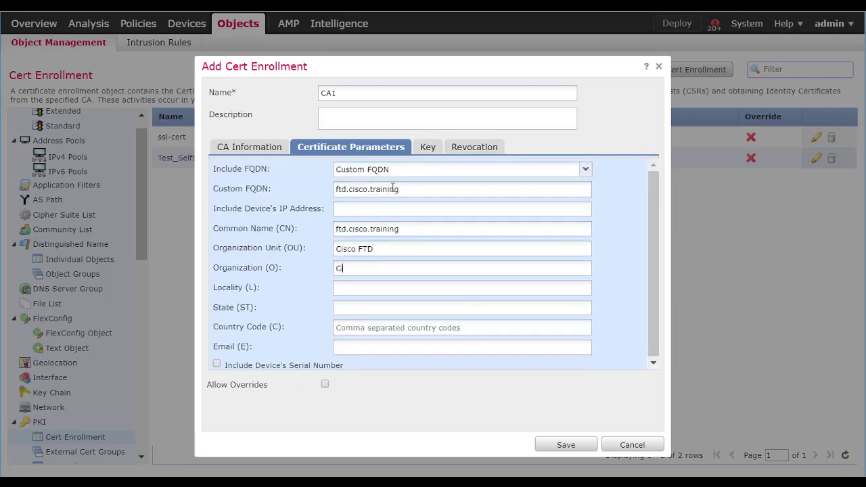
pyautogui.write('ng')
pyautogui.press('Tab')
pyautogui.write('Raleigh')
# Enter state NC, country US and the contact e-mail, then save CA1
pyautogui.press('Tab')
pyautogui.write('NC')
pyautogui.press('Tab')
pyautogui.write('US')
pyautogui.press('Tab')
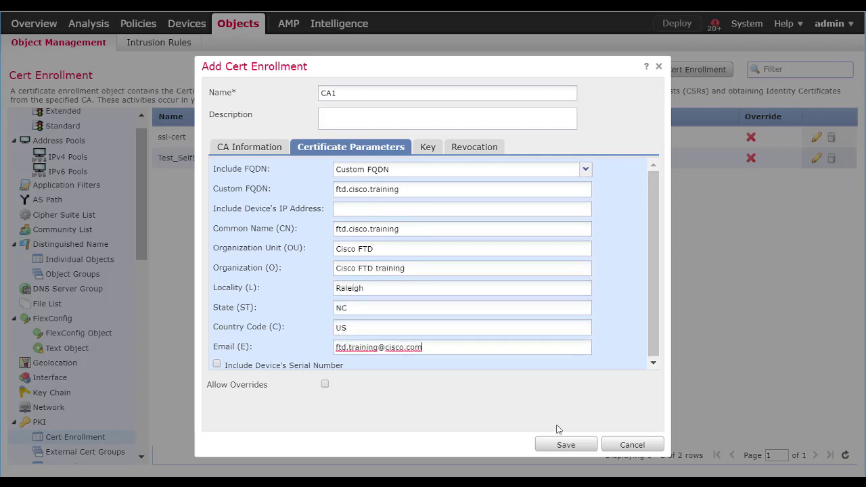
pyautogui.click(564, 447)
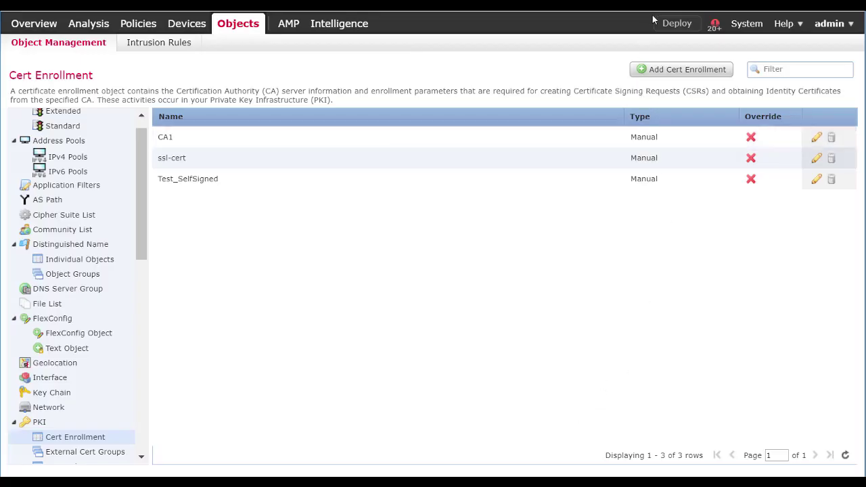
# Start another certificate enrollment with the Manual enrollment type
pyautogui.click(678, 70)
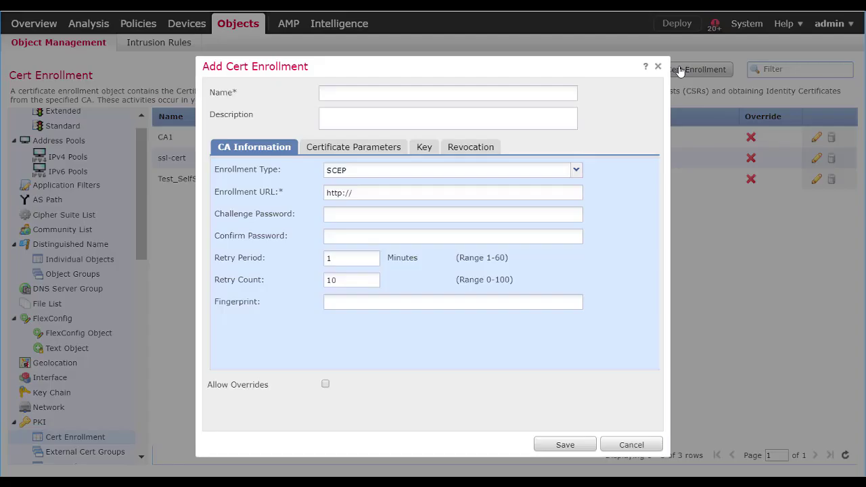
pyautogui.click(387, 174)
pyautogui.press('Down')
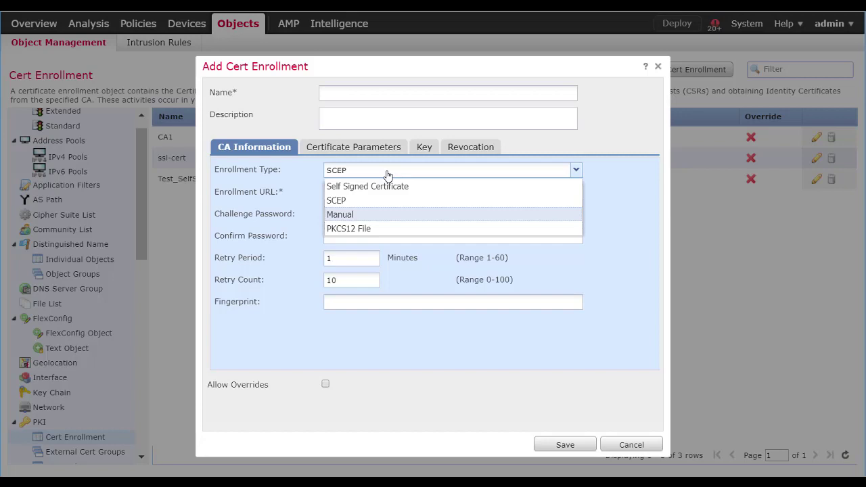
pyautogui.press('Return')
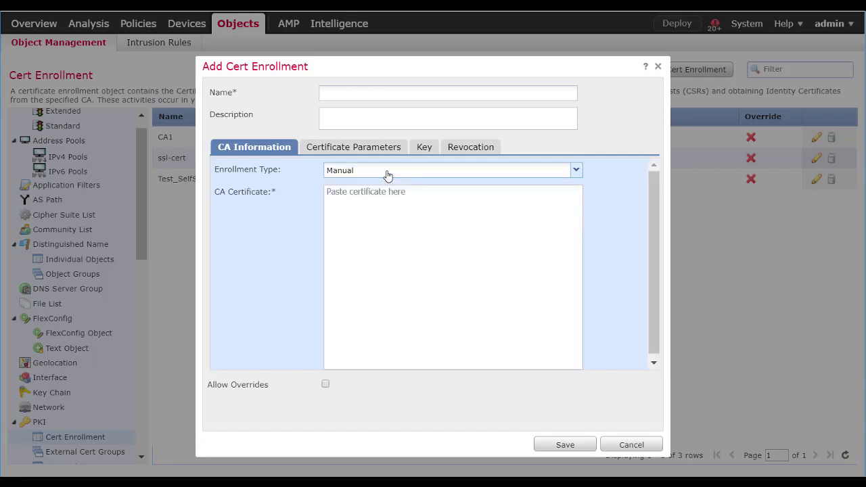
# Copy the second certificate from Notepad++ and paste it into the CA Certificate box
pyautogui.hotkey('alt', 'Tab')
pyautogui.moveTo(277, 304); pyautogui.dragTo(32, 15)
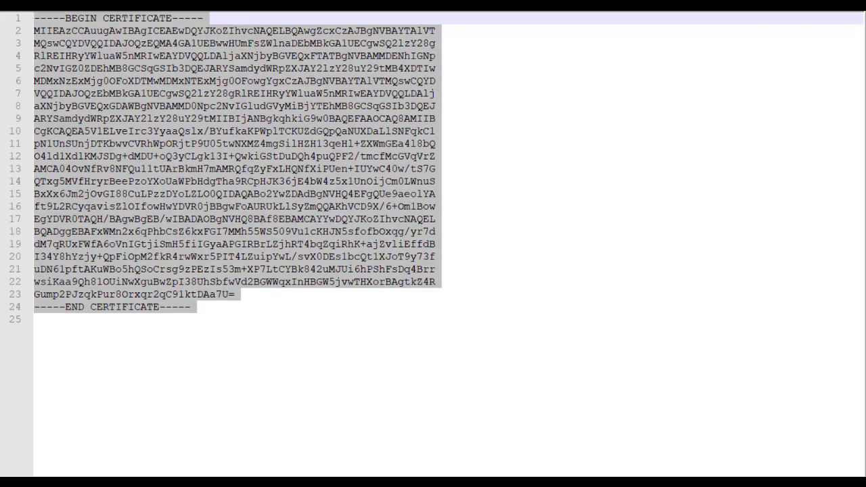
pyautogui.hotkey('alt', 'Tab')
pyautogui.click(449, 219)
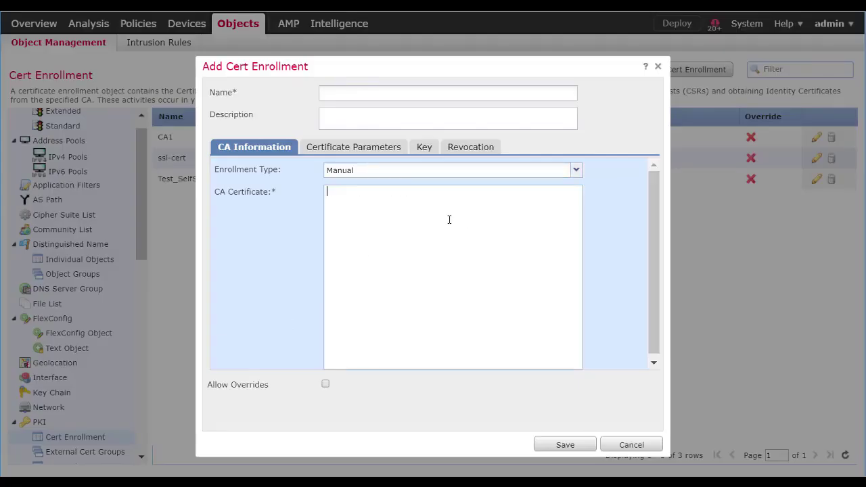
pyautogui.hotkey('ctrl', 'v')
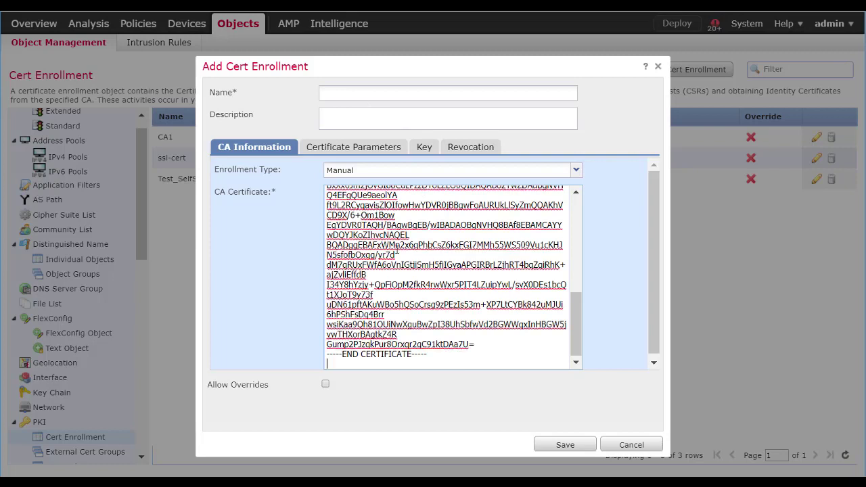
# Name the enrollment Ca2 and choose a custom FQDN in Certificate Parameters
pyautogui.click(358, 97)
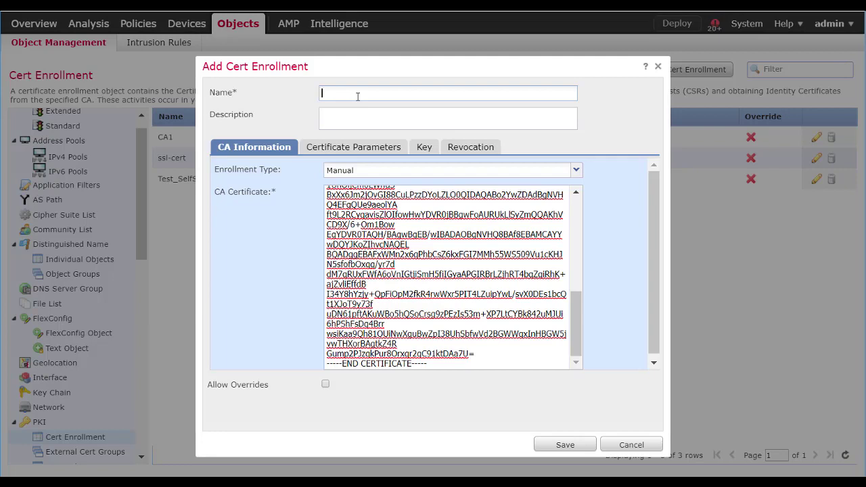
pyautogui.write('Ca2')
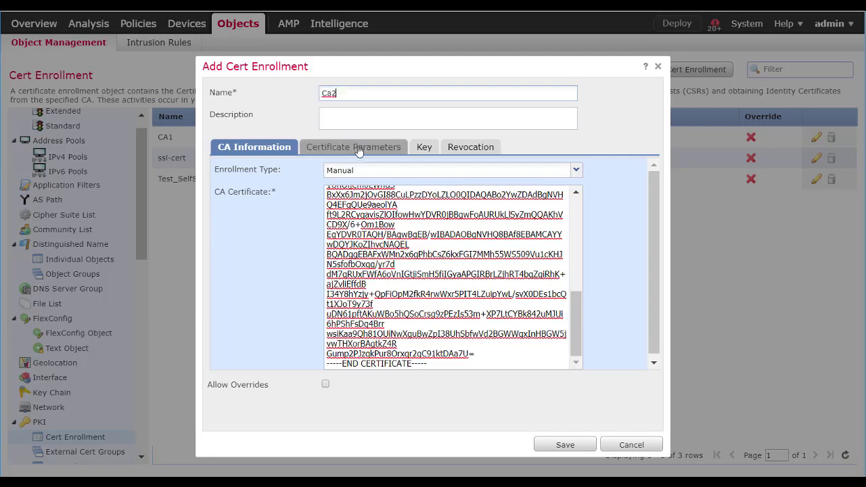
pyautogui.click(353, 147)
pyautogui.click(418, 170)
pyautogui.click(397, 212)
pyautogui.click(417, 189)
# Enter FQDN and CN ftd.cisco.training, OU cisco FTD, O Cisco FTD training, locality Raleigh
pyautogui.write('ftd.cisco.training')
pyautogui.press('Tab')
pyautogui.press('Tab')
pyautogui.write('ftd.cisco.training')
pyautogui.press('Tab')
pyautogui.write('cisco FTD')
pyautogui.press('Tab')
pyautogui.write('Cisco FTD training')
pyautogui.press('Tab')
pyautogui.write('Raleigh')
# Enter state NC, country US and the contact e-mail, then save Ca2
pyautogui.press('Tab')
pyautogui.write('NC')
pyautogui.press('Tab')
pyautogui.write('US')
pyautogui.press('Tab')
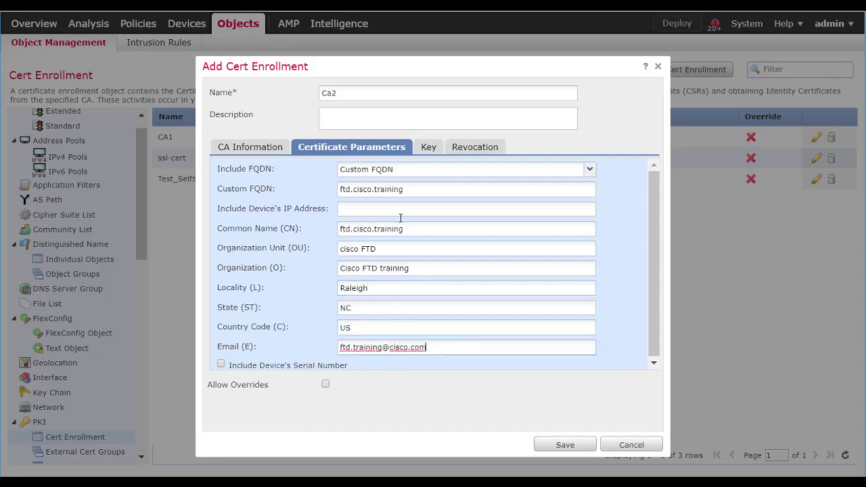
pyautogui.click(565, 447)
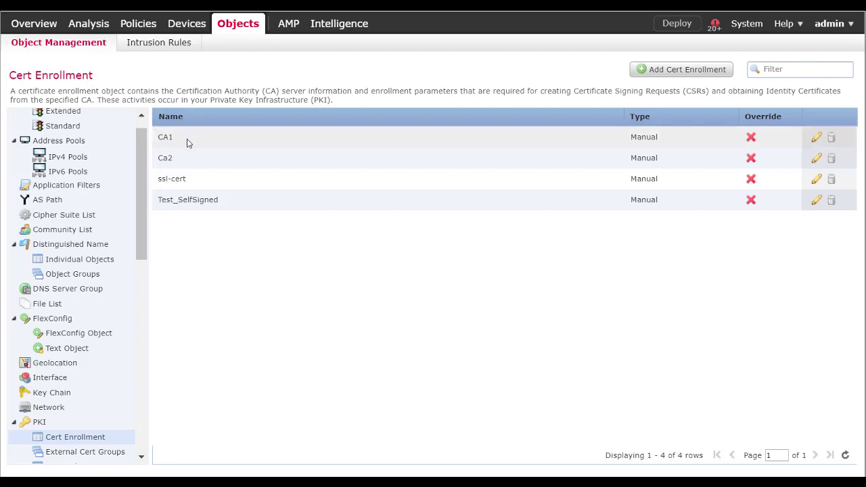
# Review the Cert Enrollment list showing CA1, Ca2, ssl-cert and Test_SelfSigned
pyautogui.moveTo(181, 26)
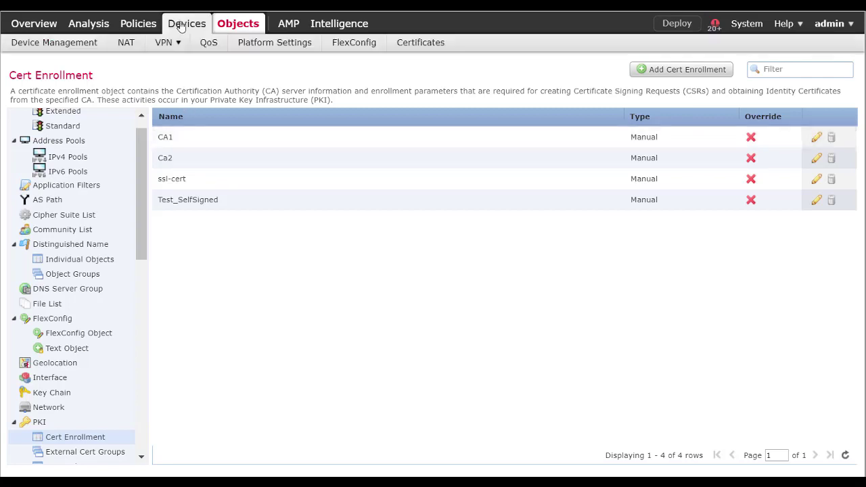
# Add a certificate to device rtpvpn-ftdfmc-ac using the Ca2 enrollment object
pyautogui.click(395, 45)
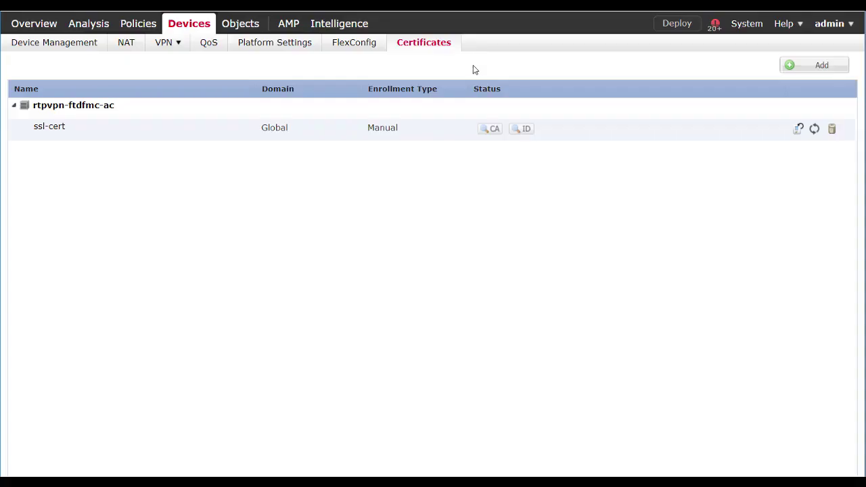
pyautogui.moveTo(793, 31)
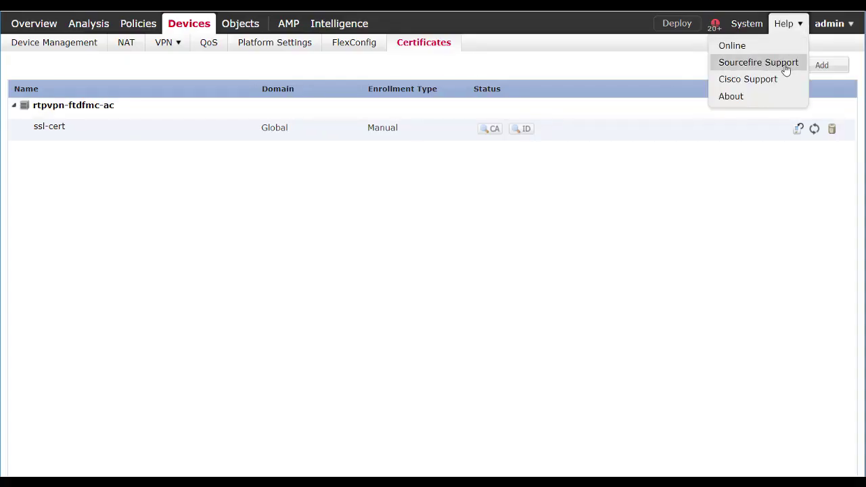
pyautogui.click(823, 65)
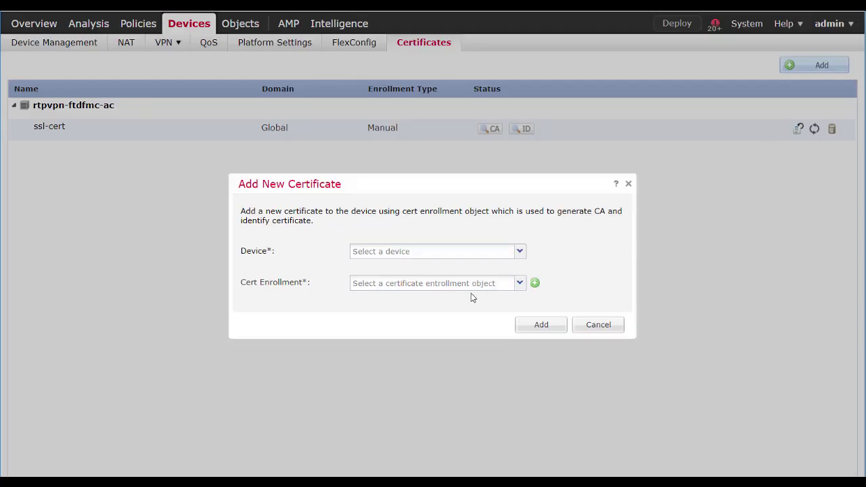
pyautogui.click(519, 251)
pyautogui.click(457, 269)
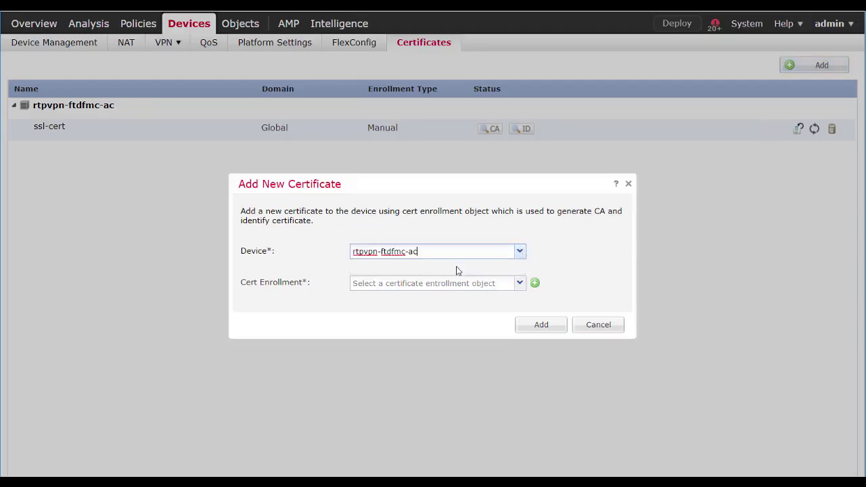
pyautogui.click(520, 283)
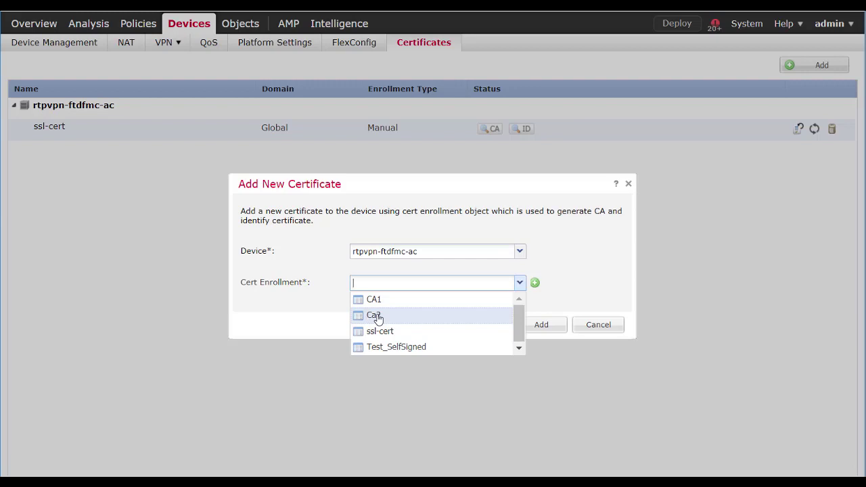
pyautogui.click(376, 316)
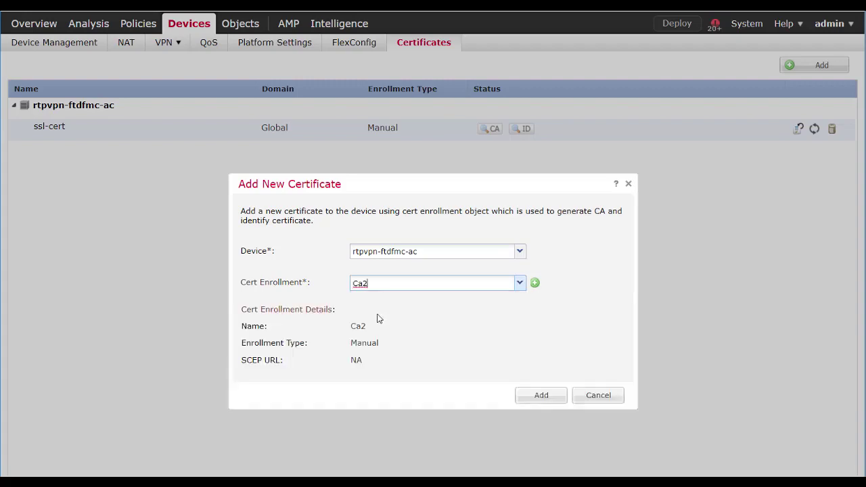
pyautogui.click(542, 396)
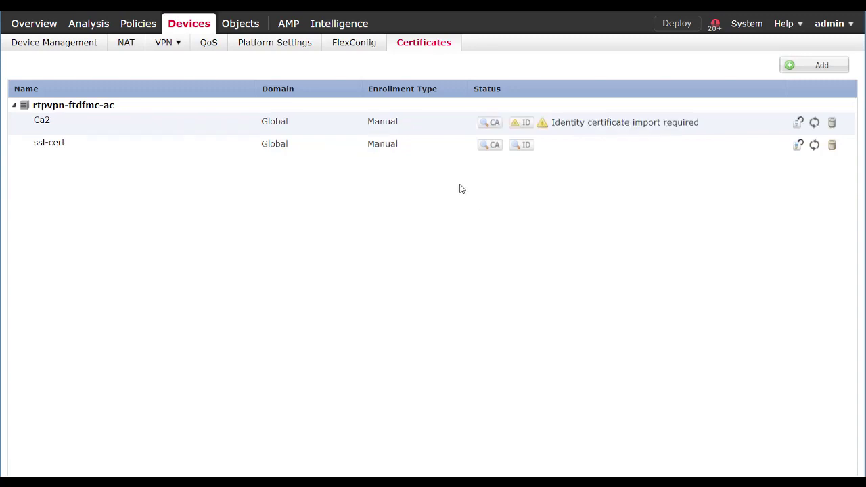
# Generate Ca2's certificate signing request and cut and paste its text back into the import dialog
pyautogui.click(524, 124)
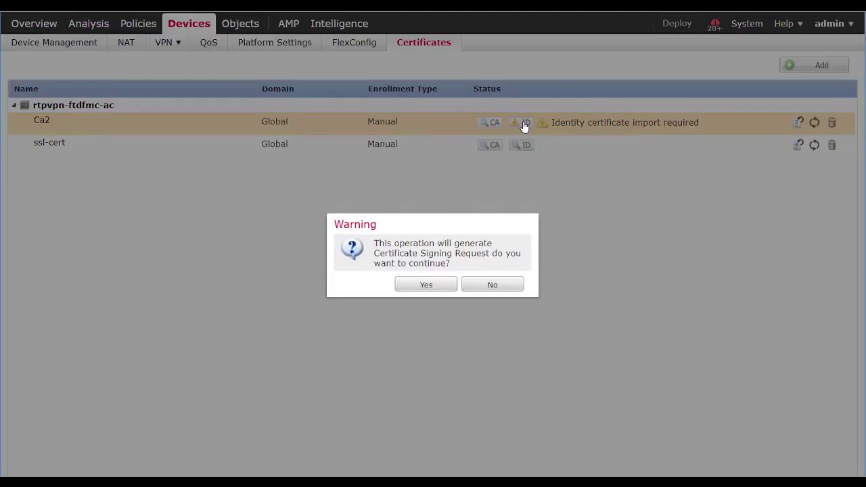
pyautogui.click(439, 282)
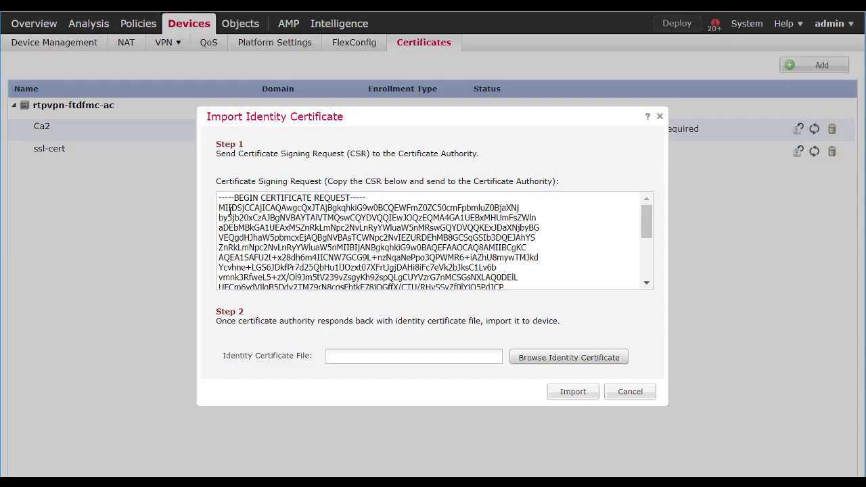
pyautogui.moveTo(217, 198); pyautogui.dragTo(472, 337)
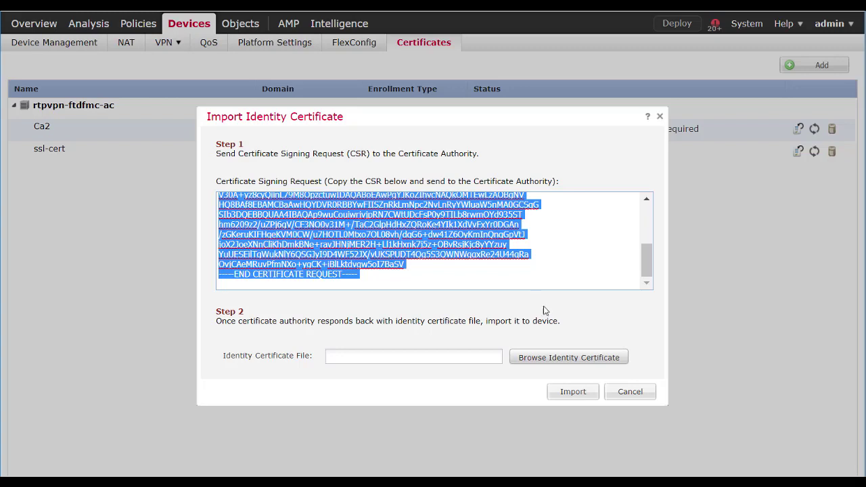
pyautogui.hotkey('ctrl', 'x')
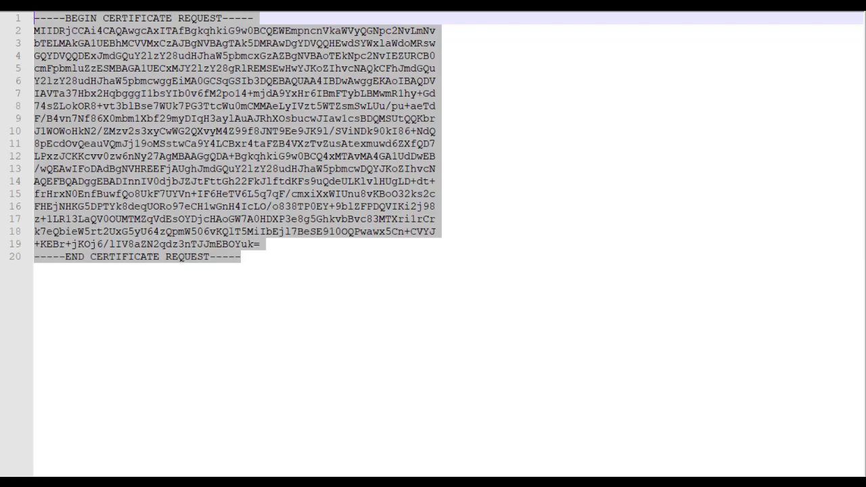
pyautogui.hotkey('alt', 'Tab')
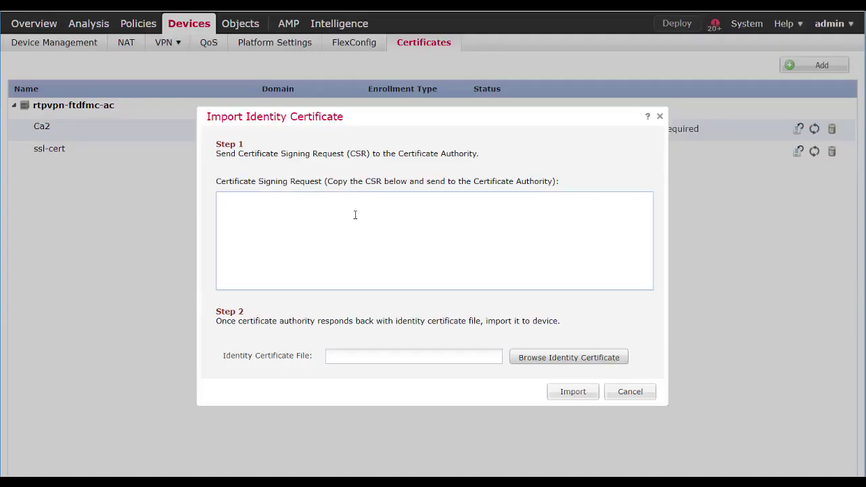
pyautogui.hotkey('ctrl', 'v')
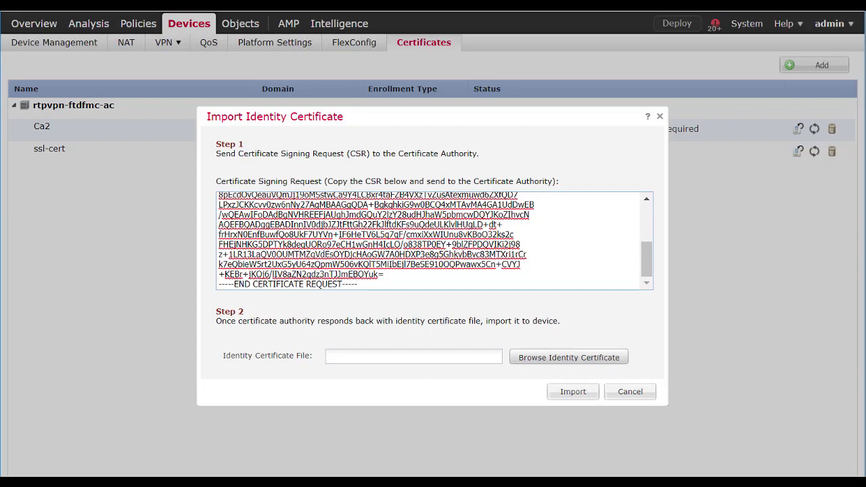
pyautogui.hotkey('alt', 'Tab')
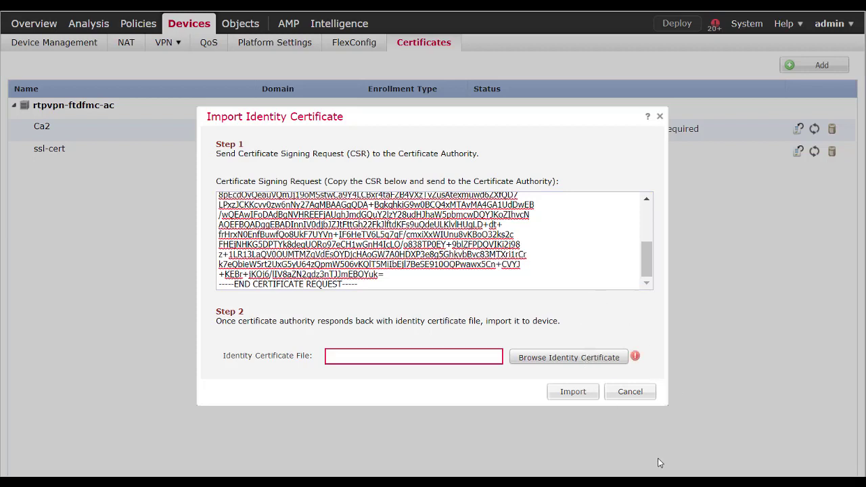
# Select ftd.cisco.pem as Ca2's identity certificate file
pyautogui.click(553, 360)
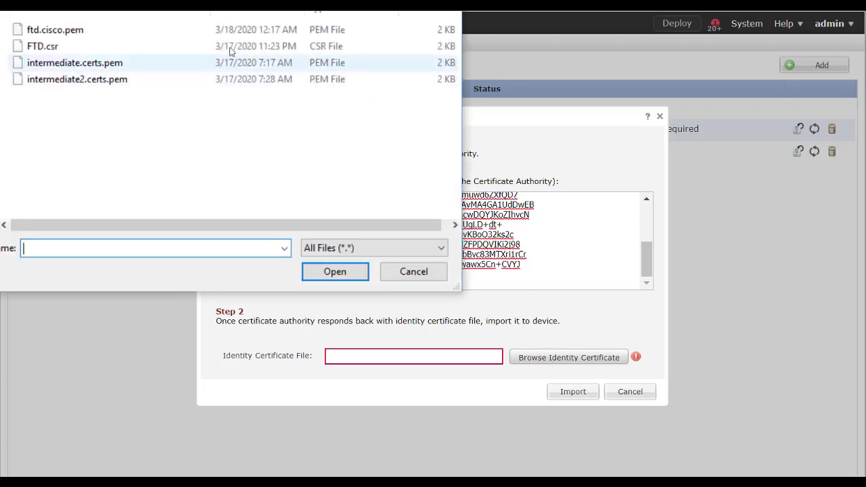
pyautogui.click(42, 31)
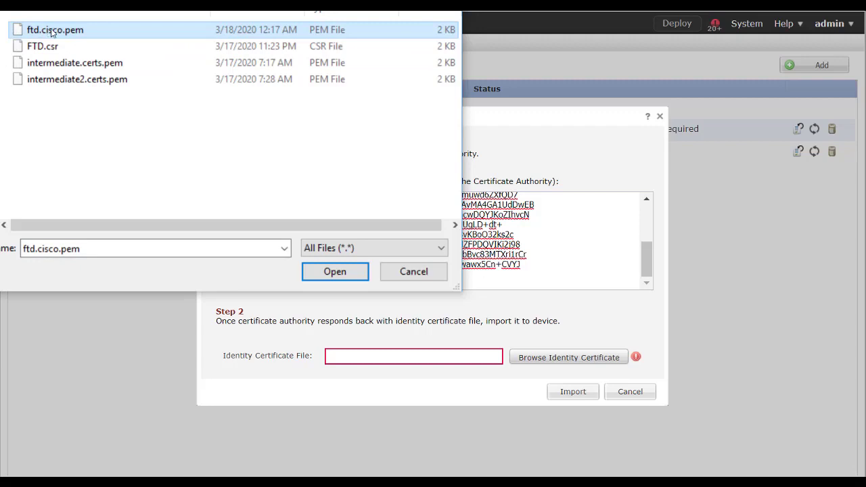
pyautogui.click(335, 272)
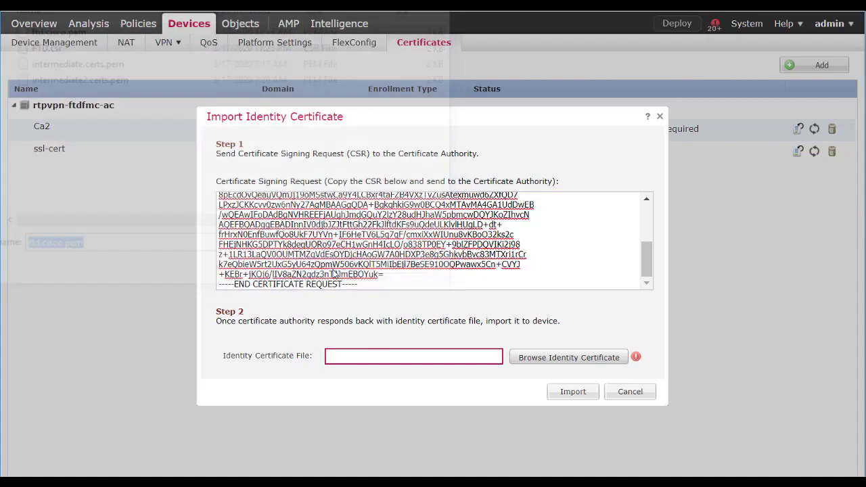
# Import Ca2's identity certificate and wait for the dialog to close
pyautogui.click(568, 395)
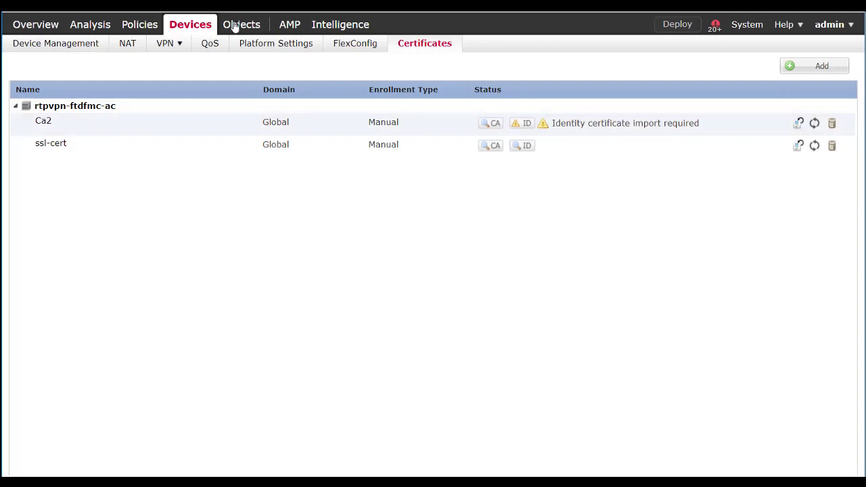
pyautogui.moveTo(249, 26)
# Add a certificate to device rtpvpn-ftdfmc-ac using the CA1 enrollment object
pyautogui.moveTo(269, 38)
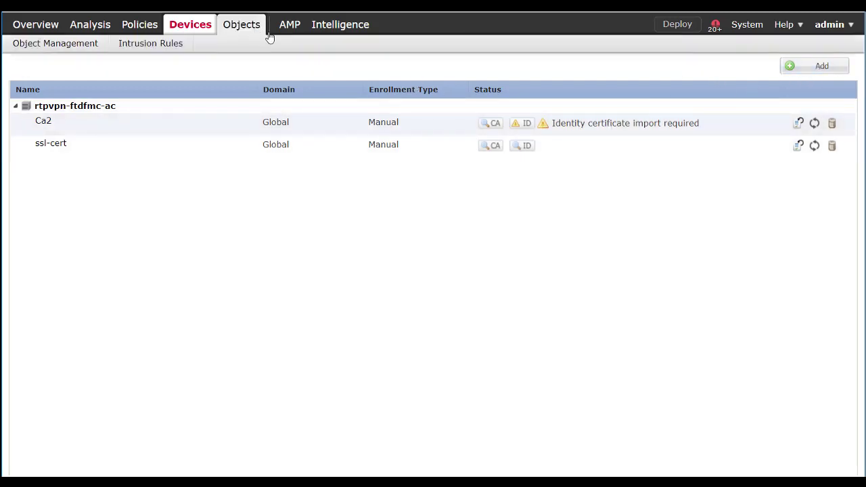
pyautogui.click(821, 66)
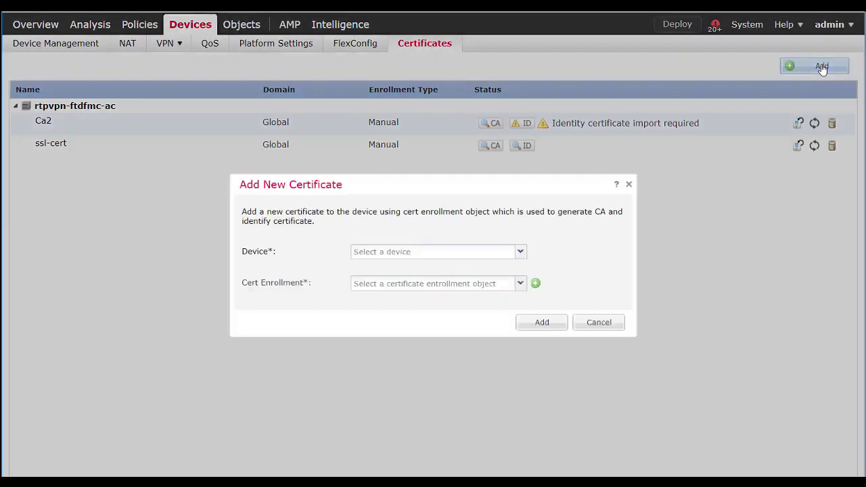
pyautogui.click(520, 251)
pyautogui.click(465, 271)
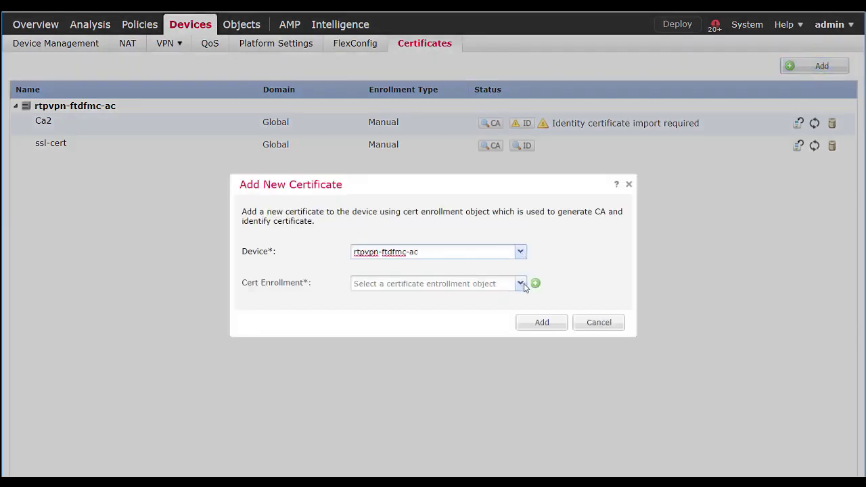
pyautogui.click(521, 283)
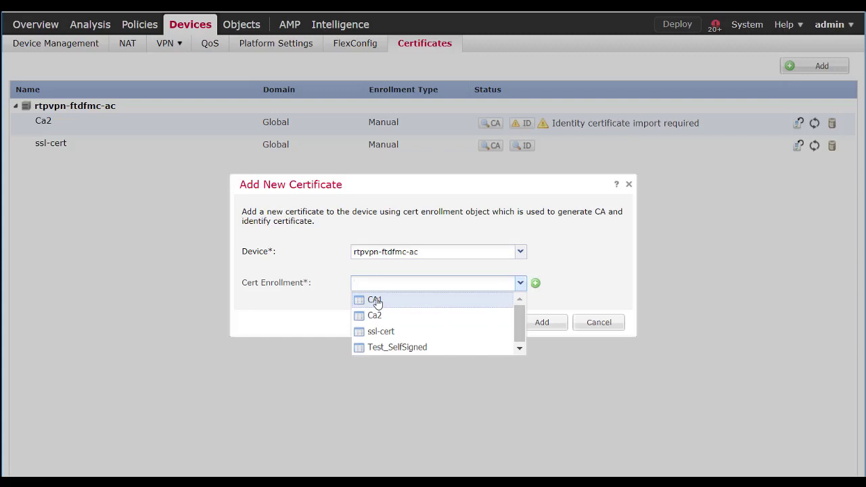
pyautogui.click(376, 300)
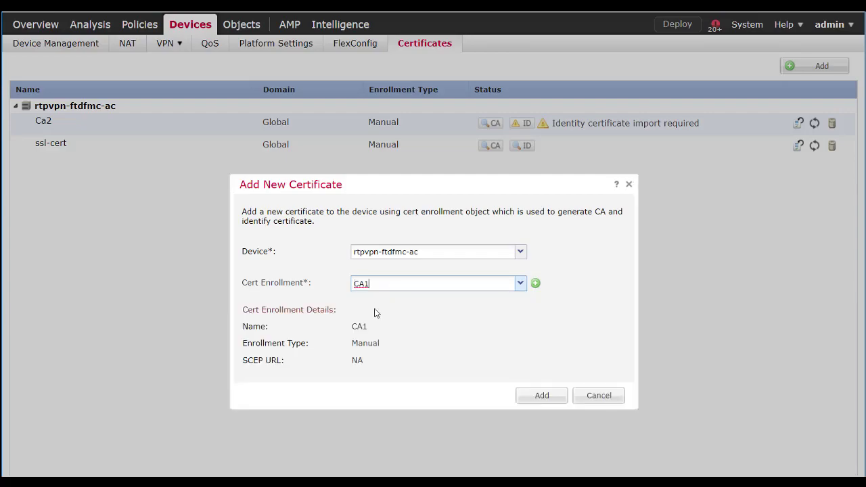
pyautogui.click(540, 397)
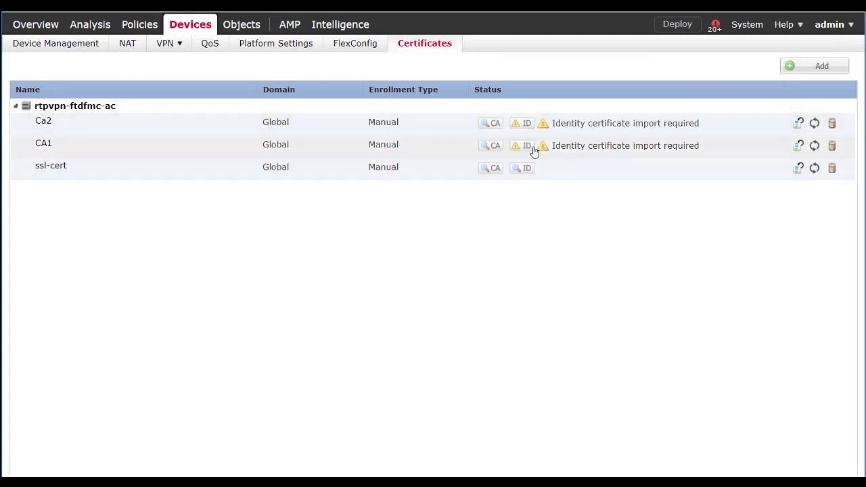
# Start CA1's identity certificate import, confirm the CSR and re-paste its request text
pyautogui.click(527, 147)
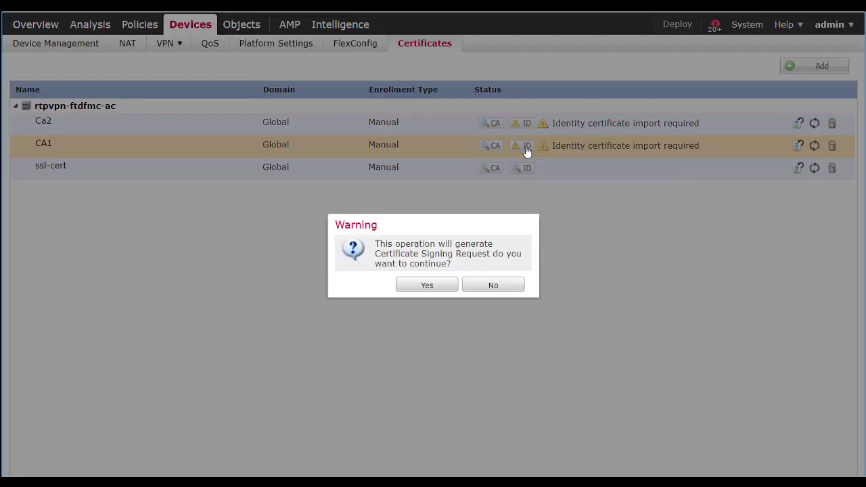
pyautogui.click(427, 286)
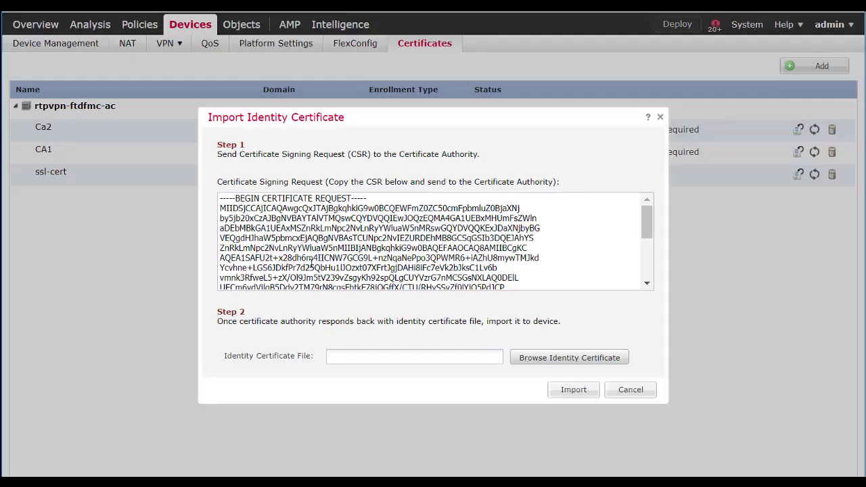
pyautogui.click(321, 257)
pyautogui.hotkey('ctrl', 'a')
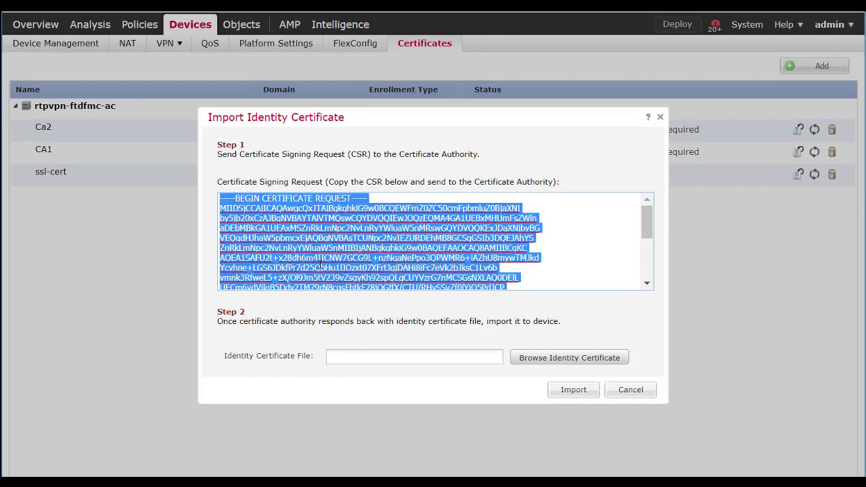
pyautogui.hotkey('ctrl', 'x')
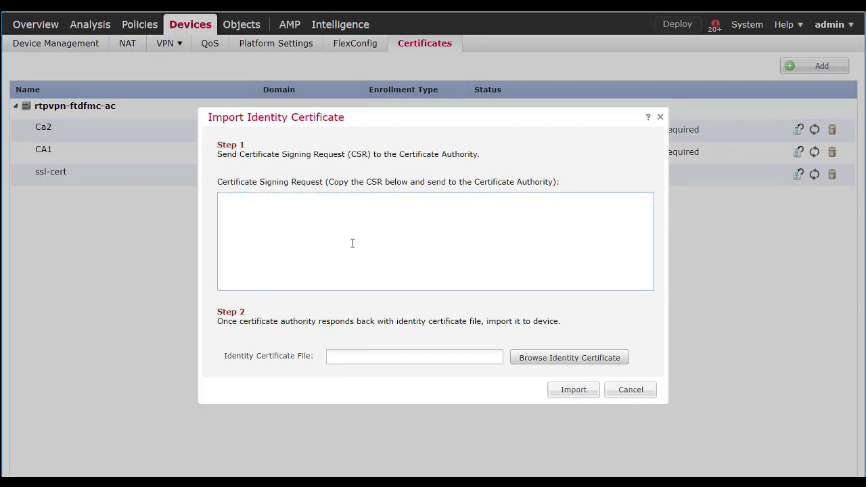
pyautogui.hotkey('ctrl', 'v')
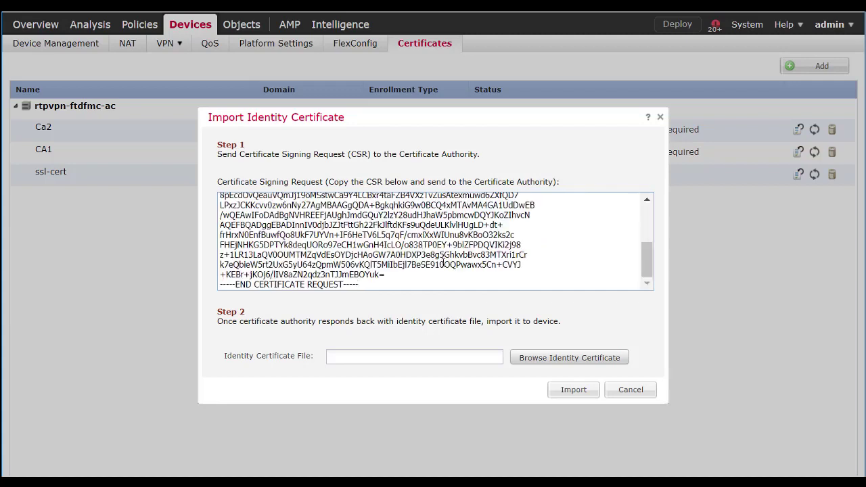
# Import ftd.cisco.pem as CA1's identity certificate
pyautogui.click(566, 360)
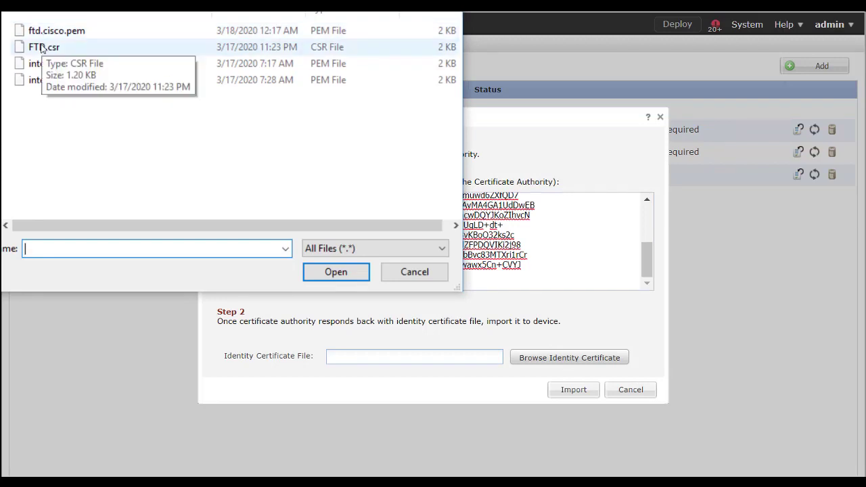
pyautogui.click(50, 32)
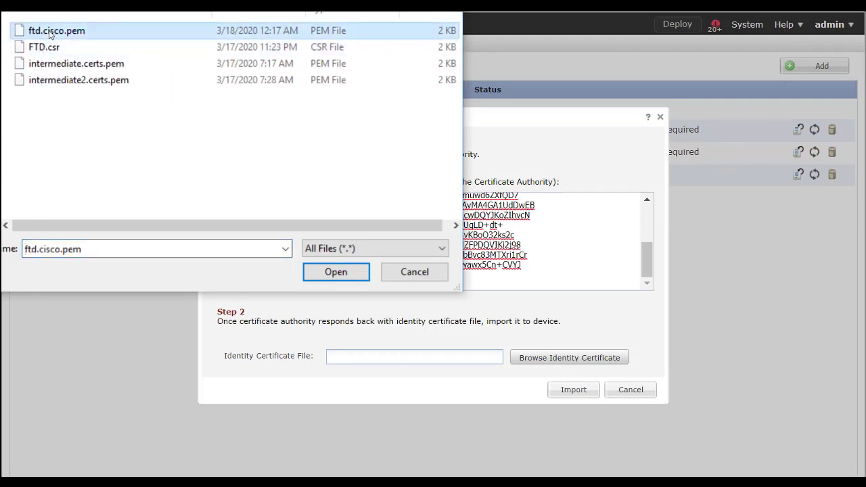
pyautogui.click(342, 276)
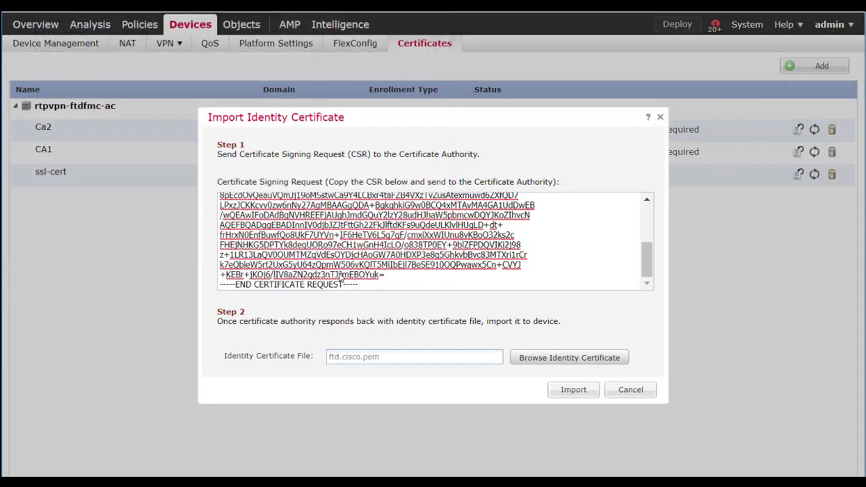
pyautogui.click(576, 396)
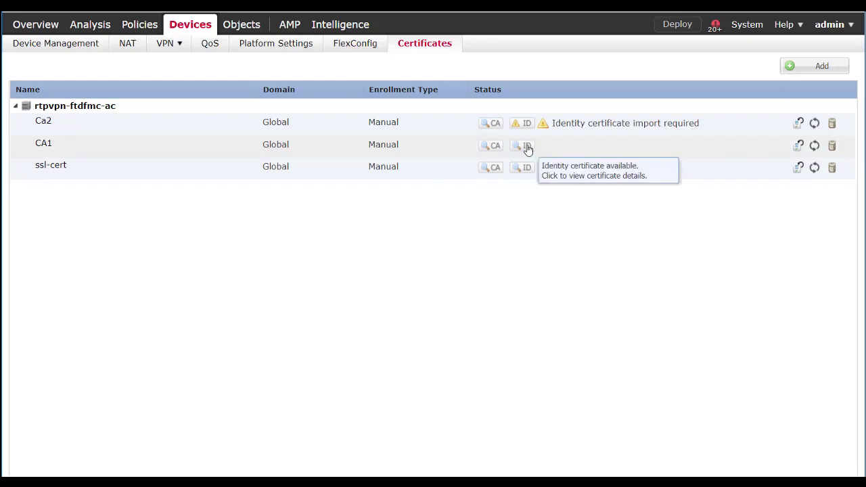
pyautogui.click(491, 147)
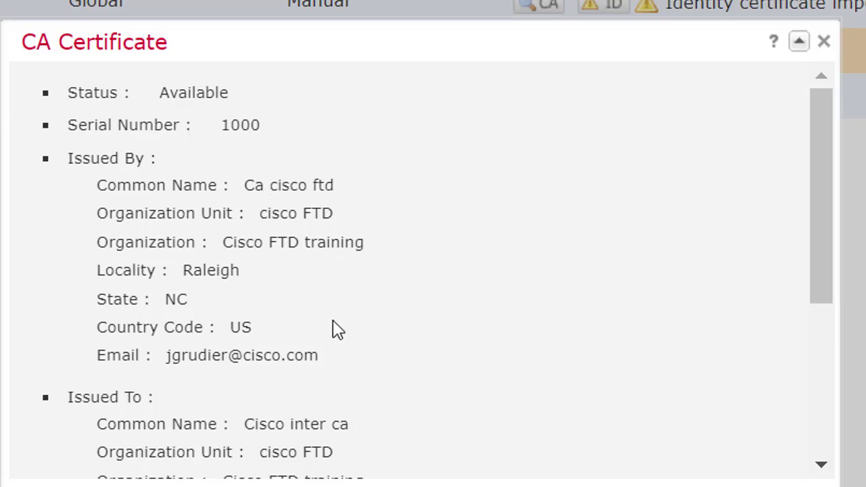
pyautogui.scroll(-5, 342, 311)
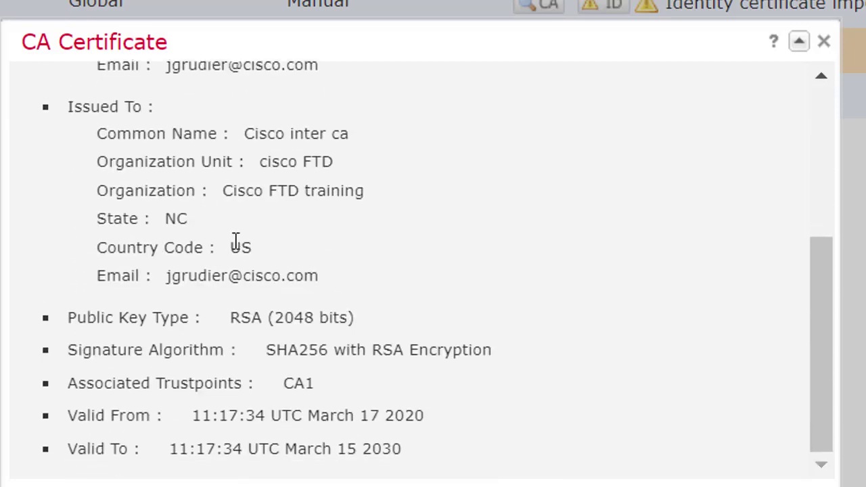
pyautogui.moveTo(243, 134); pyautogui.dragTo(350, 134)
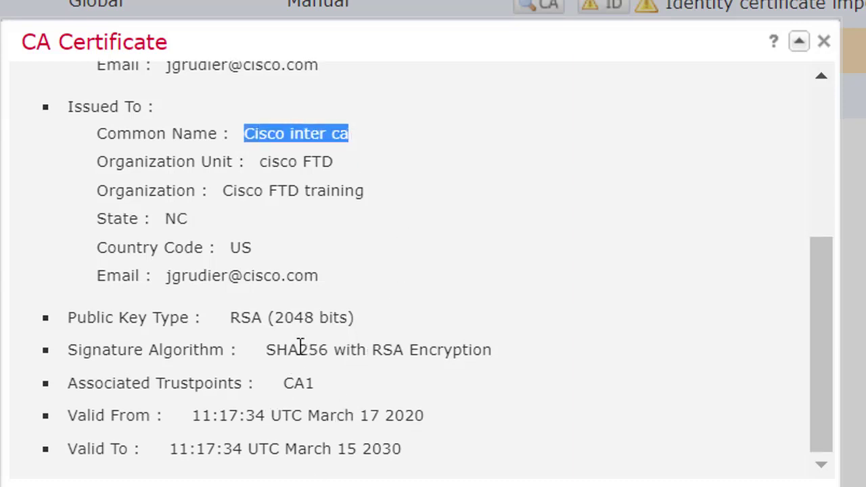
pyautogui.click(811, 486)
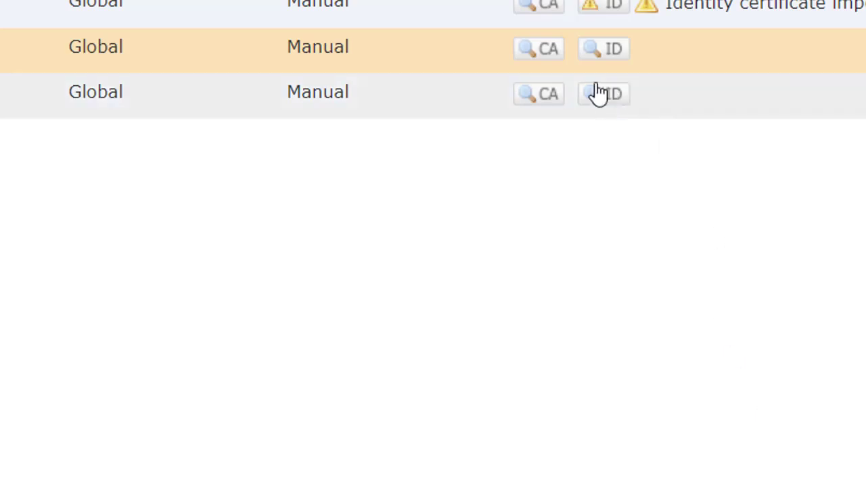
pyautogui.click(599, 51)
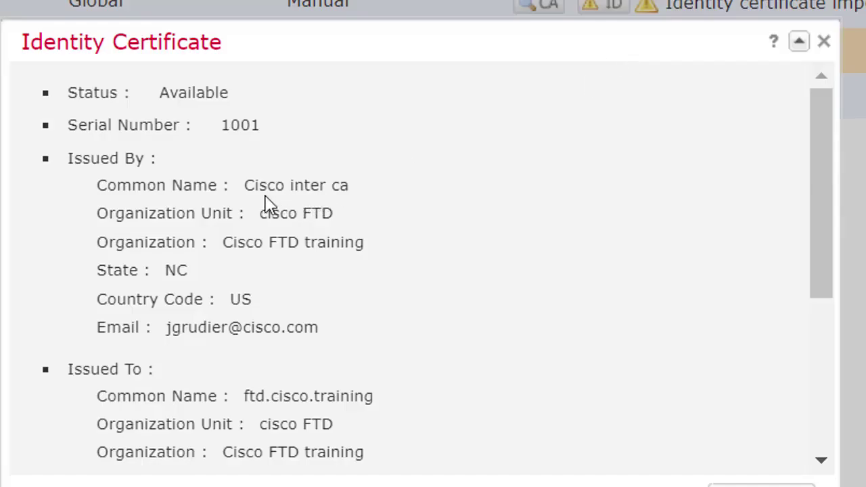
pyautogui.moveTo(287, 184); pyautogui.dragTo(349, 185)
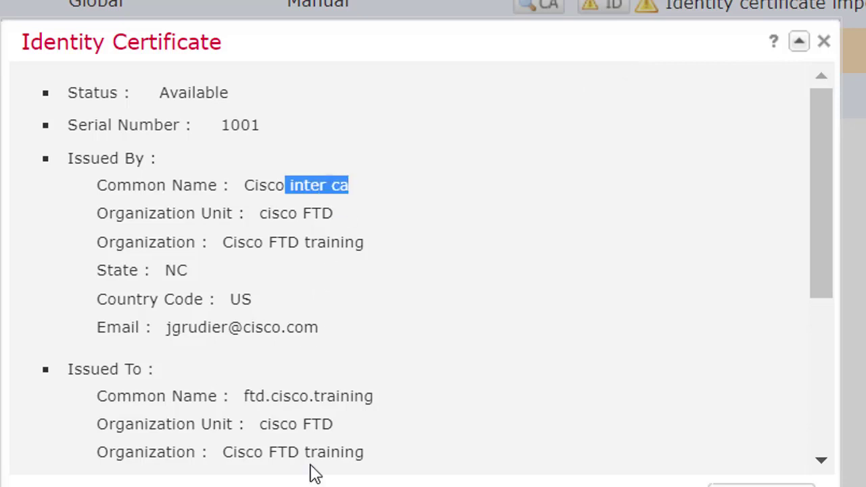
pyautogui.scroll(-5, 374, 429)
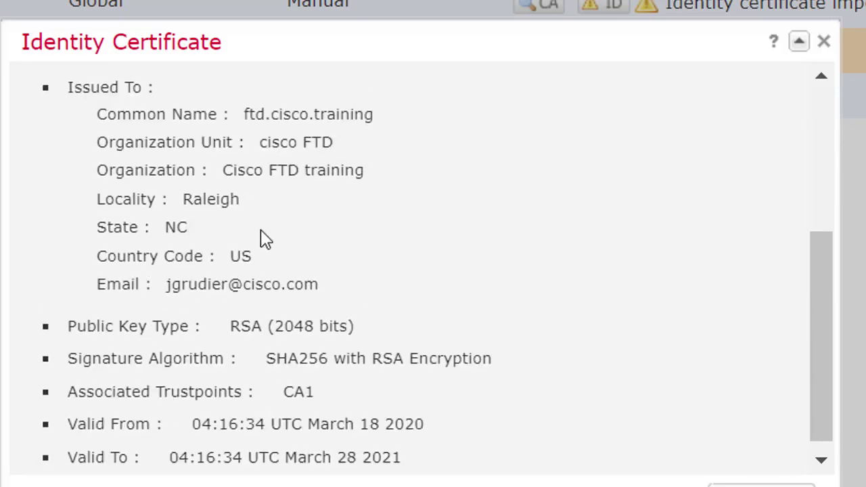
pyautogui.scroll(5, 294, 322)
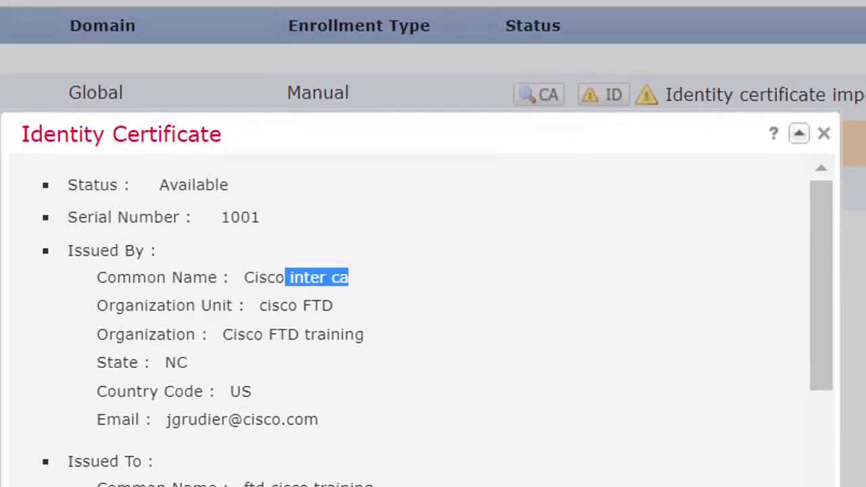
pyautogui.click(824, 126)
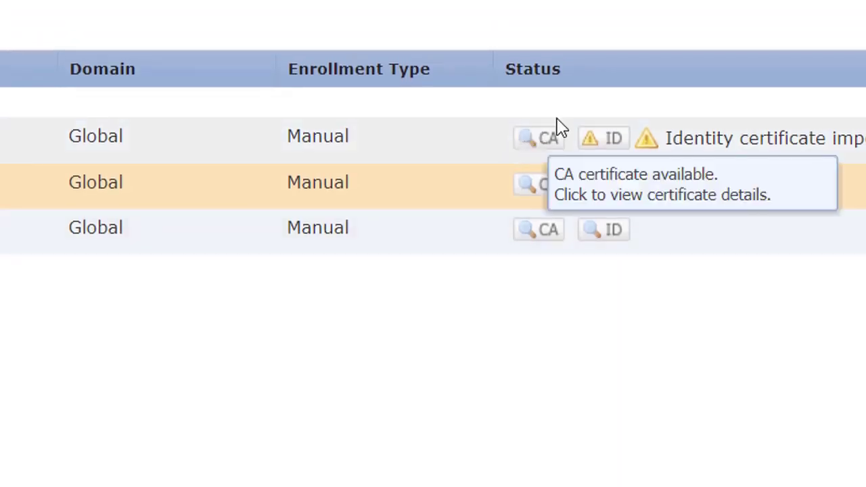
# Compare Ca2's CA certificate (issued to inter2) with its inter ca-issued identity certificate, then delete Ca2
pyautogui.click(547, 142)
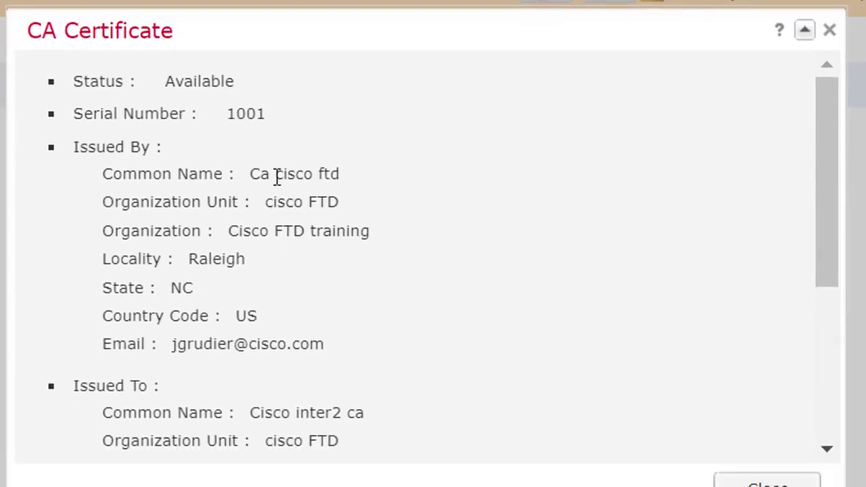
pyautogui.moveTo(297, 412); pyautogui.dragTo(352, 408)
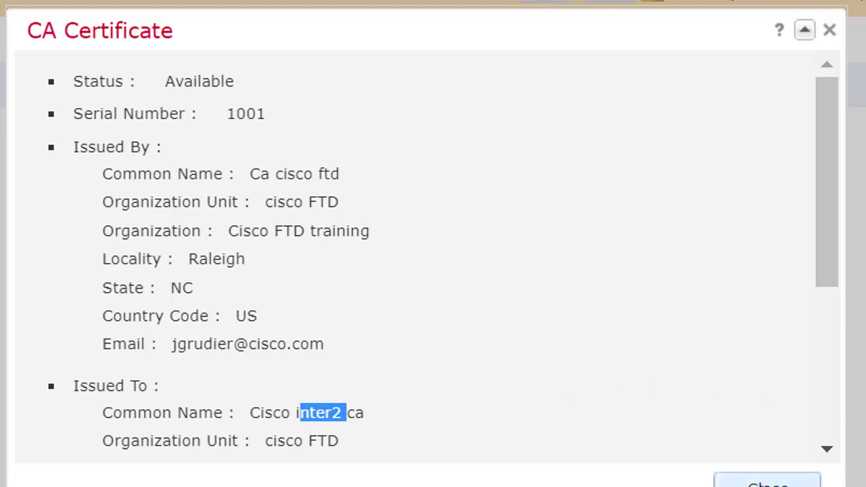
pyautogui.click(762, 479)
pyautogui.click(607, 38)
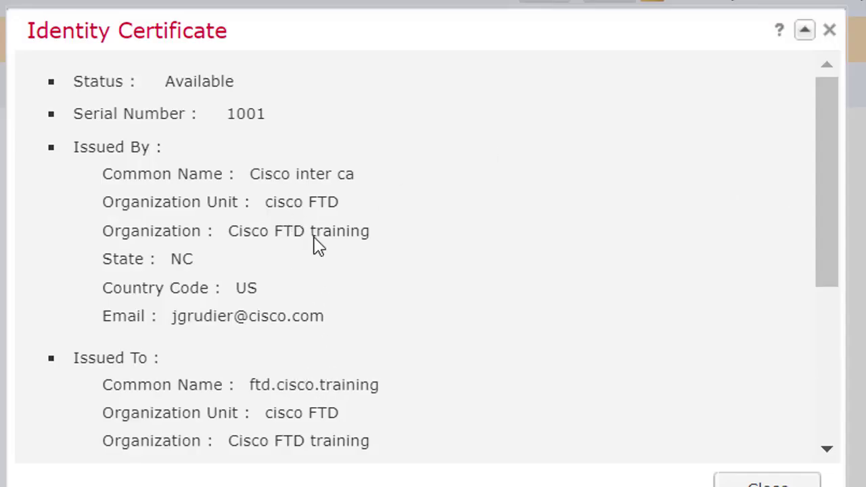
pyautogui.moveTo(291, 174); pyautogui.dragTo(366, 178)
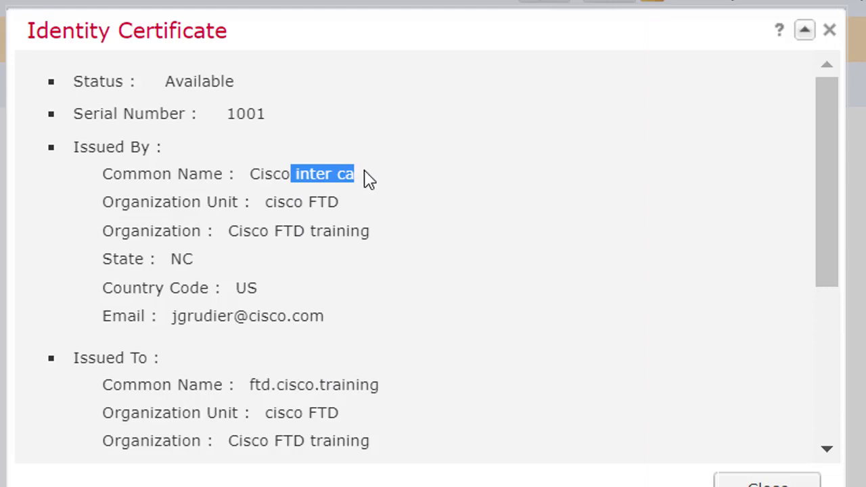
pyautogui.click(768, 483)
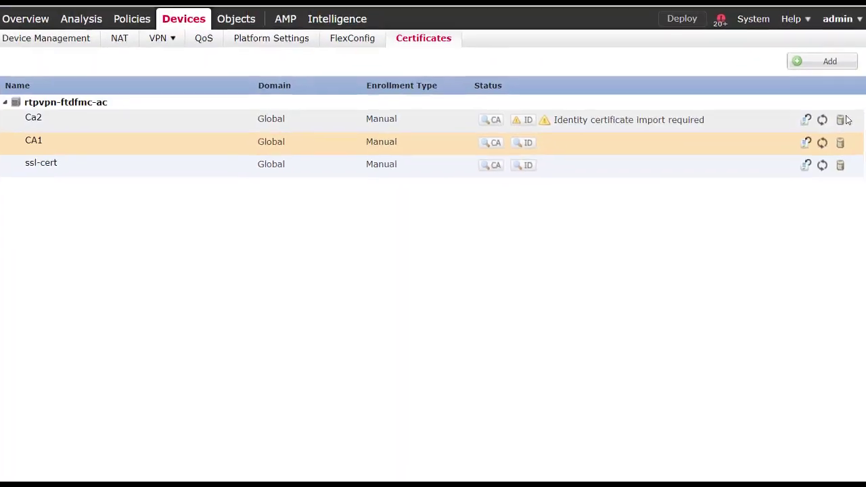
pyautogui.click(841, 120)
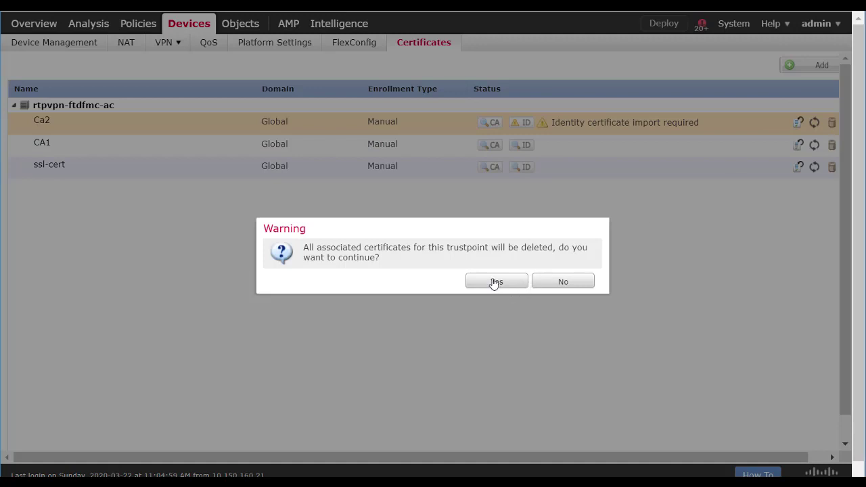
# Confirm deleting the Ca2 trustpoint and all its certificates
pyautogui.click(494, 282)
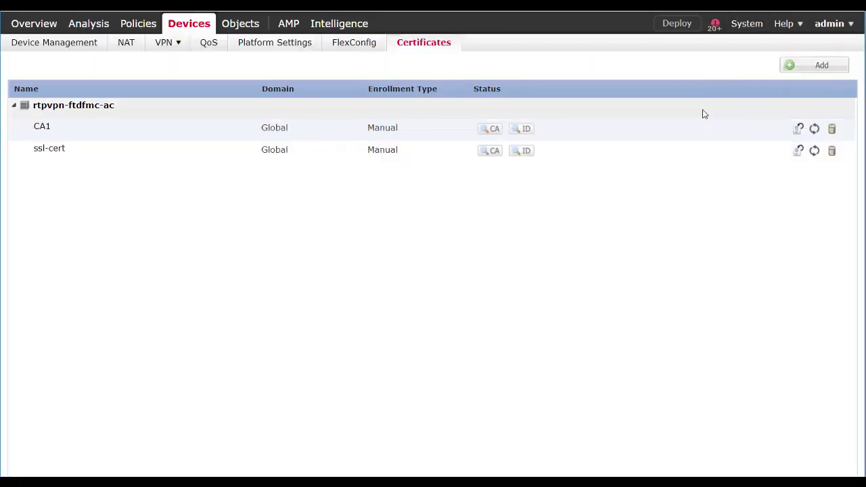
pyautogui.moveTo(753, 34)
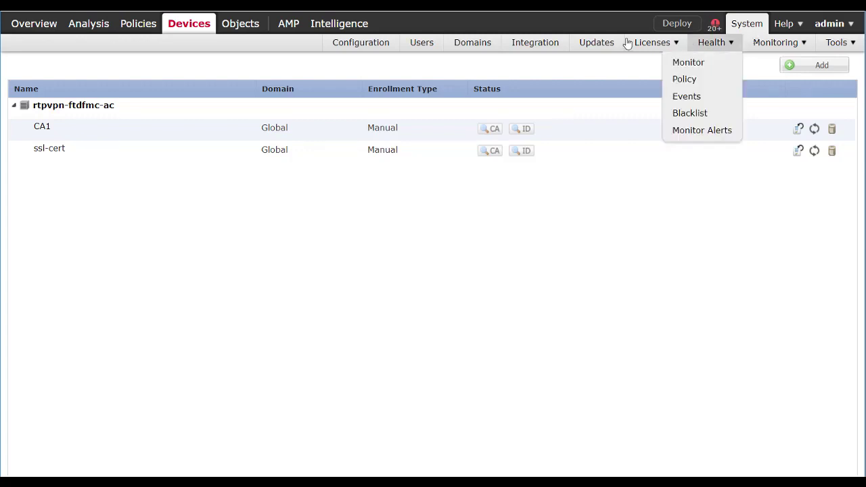
# Go to Integration > Realms, try a new LDAP realm and discard it, then edit rtpvpn-ad
pyautogui.click(509, 45)
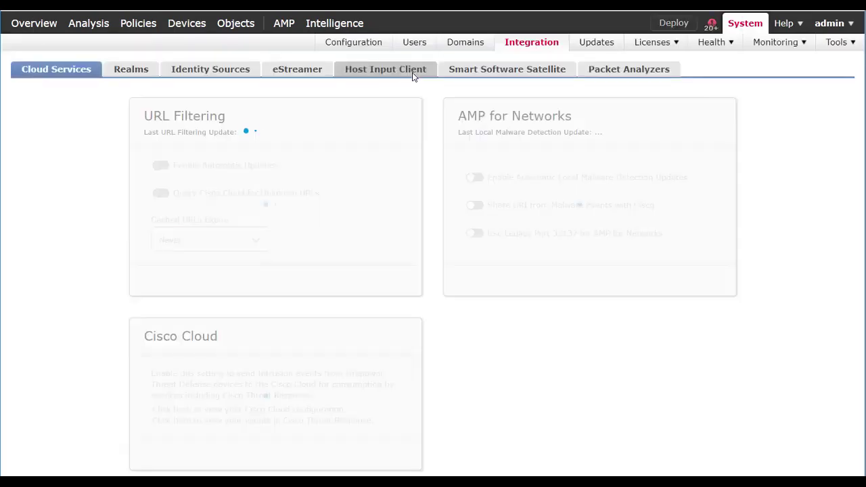
pyautogui.click(132, 73)
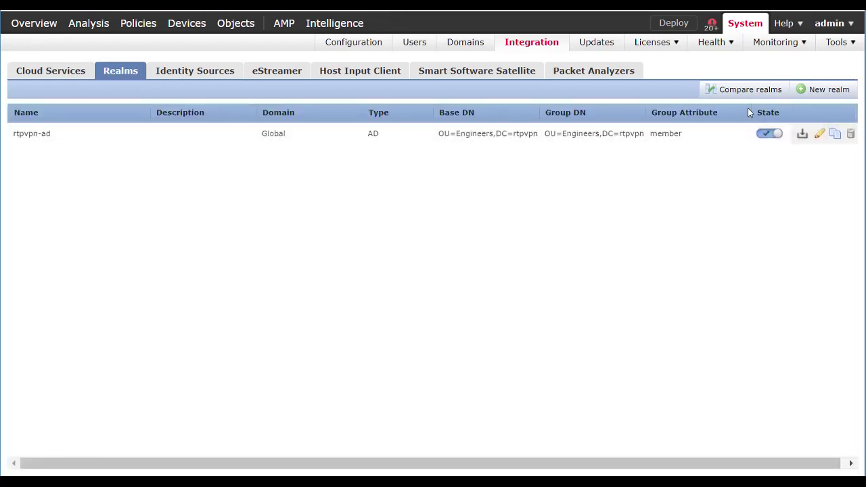
pyautogui.click(828, 92)
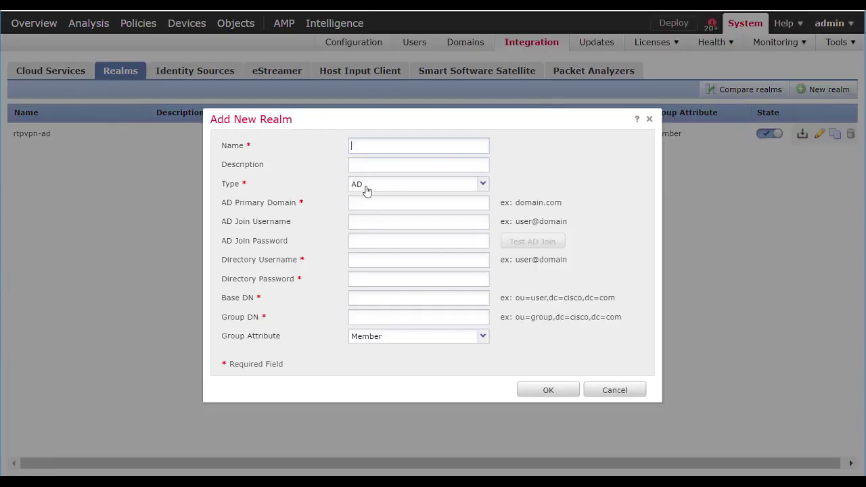
pyautogui.click(478, 188)
pyautogui.click(403, 200)
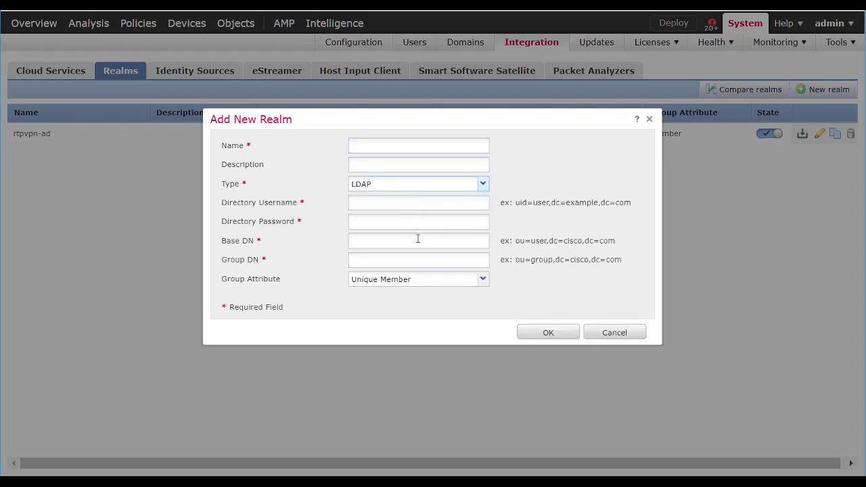
pyautogui.click(609, 333)
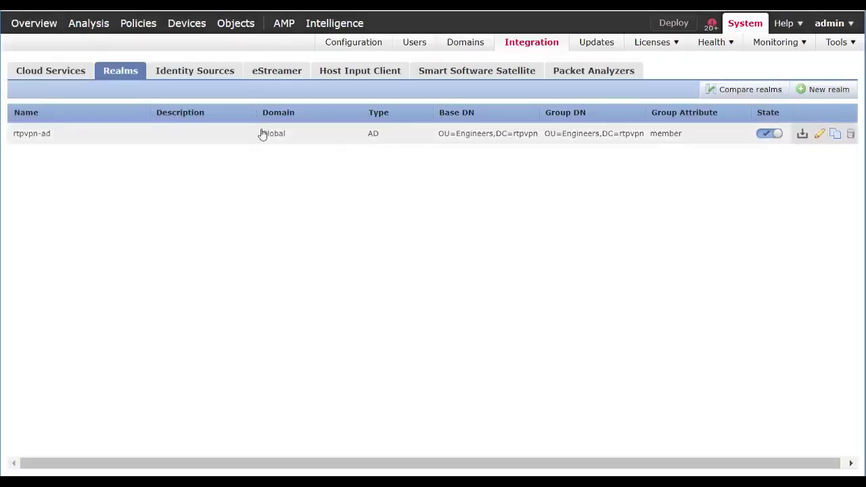
pyautogui.click(821, 135)
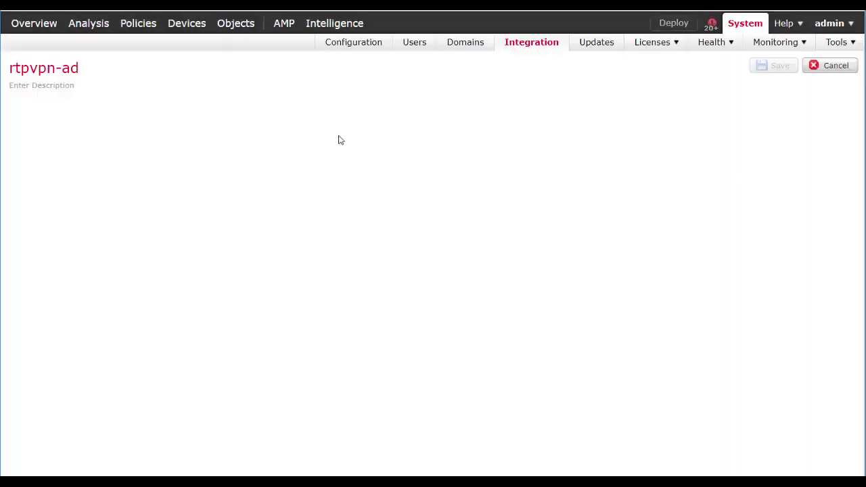
# Review rtpvpn-ad's realm configuration and successfully test its directory server connection
pyautogui.click(93, 108)
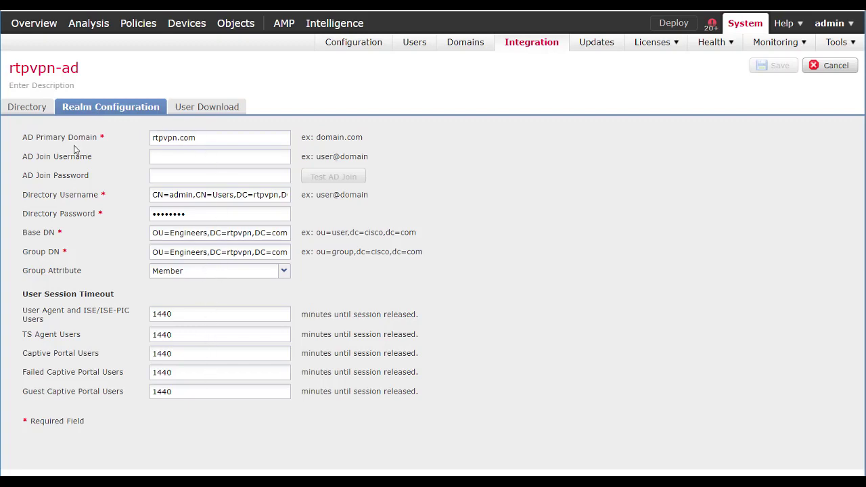
pyautogui.click(21, 110)
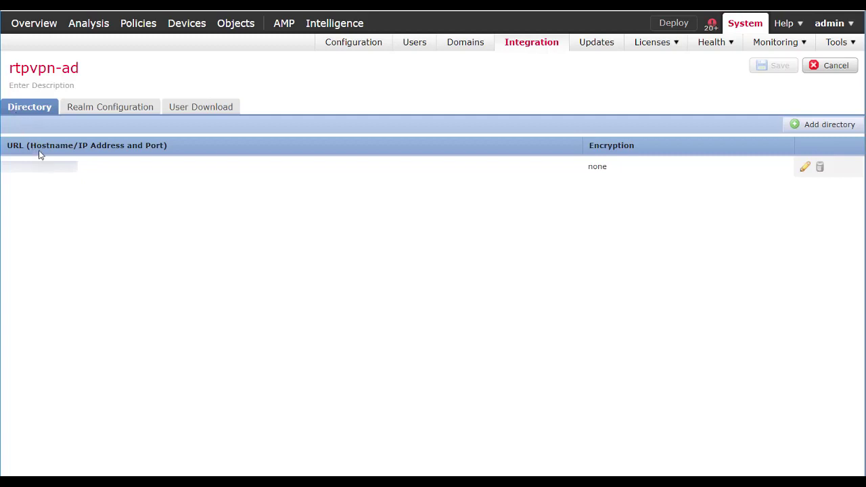
pyautogui.click(806, 168)
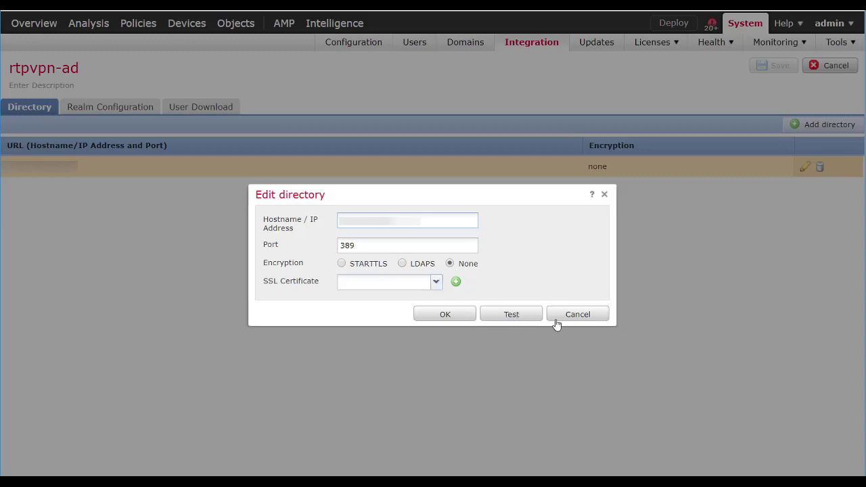
pyautogui.click(522, 314)
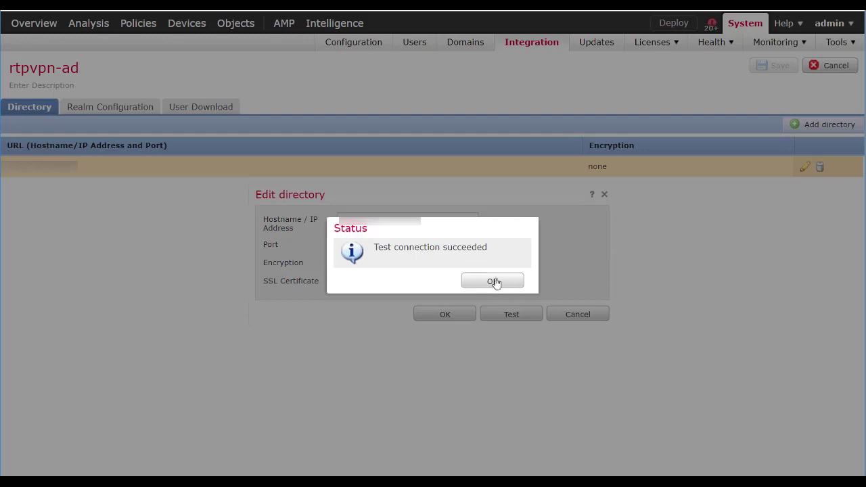
pyautogui.click(495, 281)
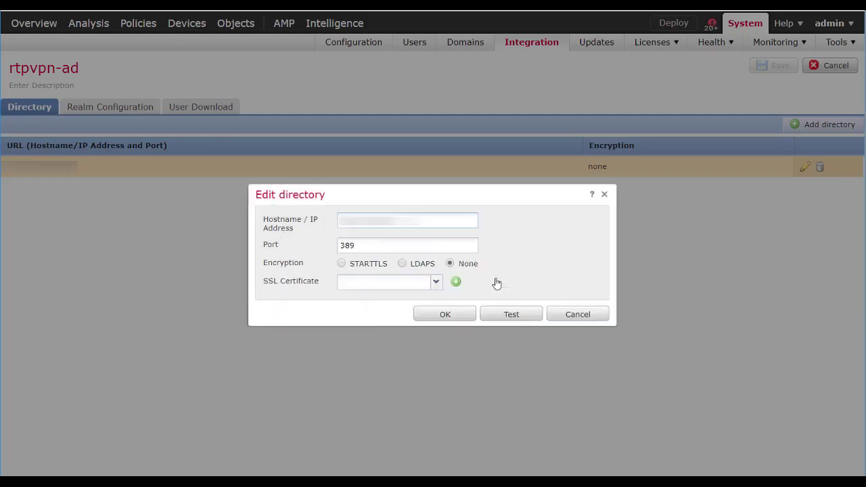
pyautogui.click(570, 315)
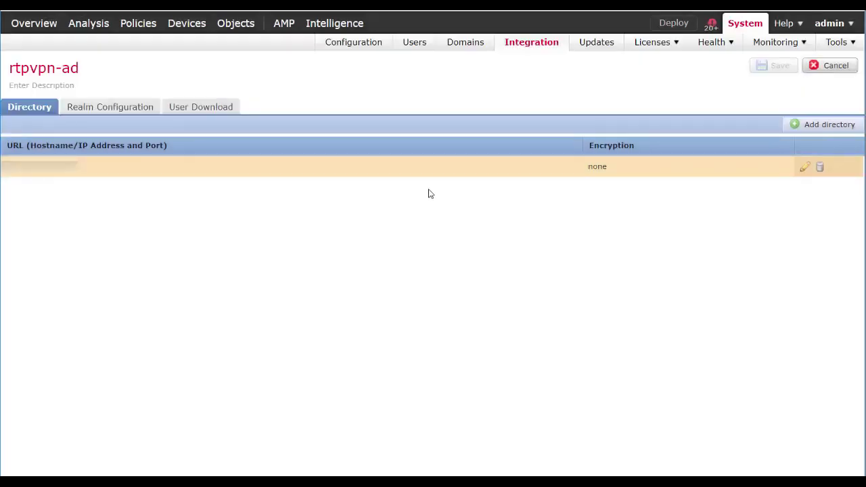
pyautogui.moveTo(174, 24)
pyautogui.moveTo(239, 28)
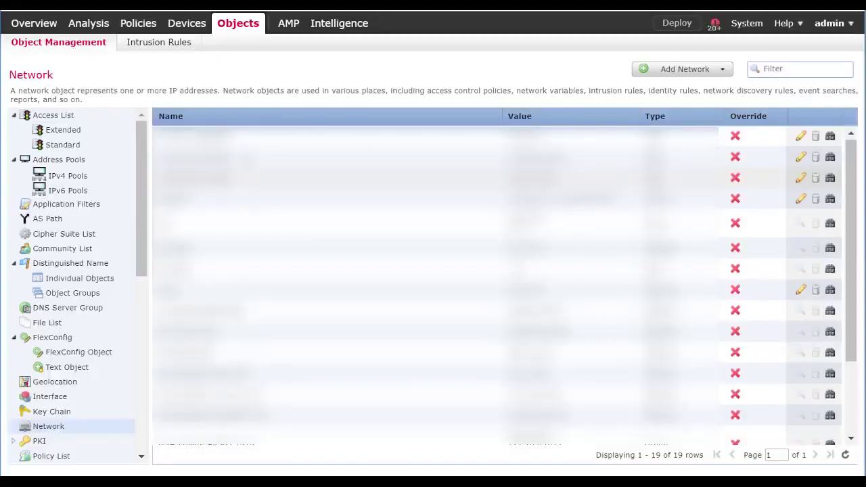
# Open the RADIUS Server Group objects and start adding a new RADIUS server group
pyautogui.scroll(-5, 84, 287)
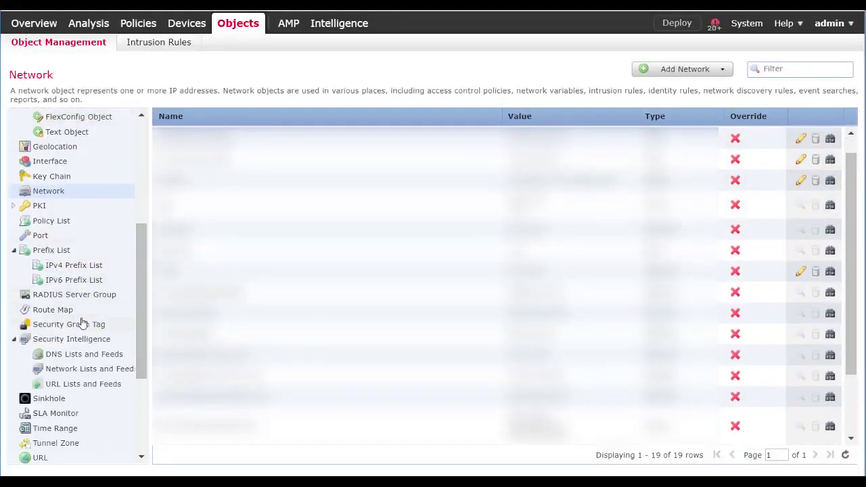
pyautogui.scroll(-3, 83, 318)
pyautogui.scroll(1, 78, 301)
pyautogui.scroll(-1, 65, 284)
pyautogui.scroll(1, 54, 262)
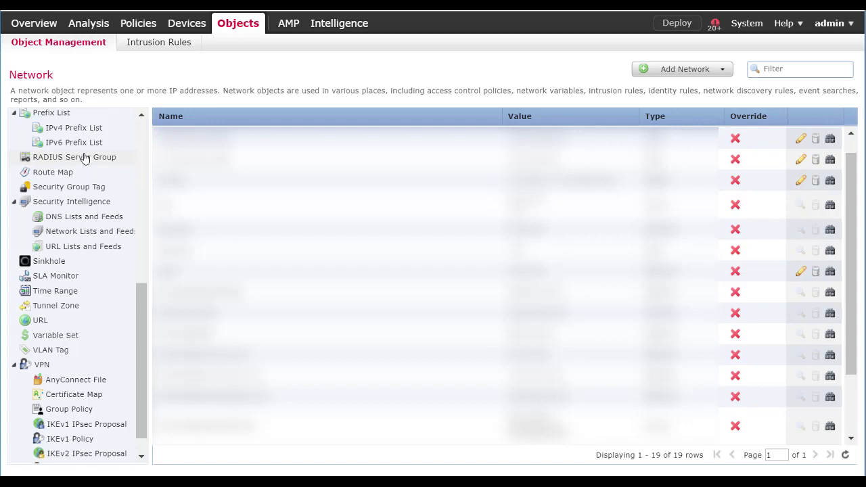
pyautogui.click(44, 162)
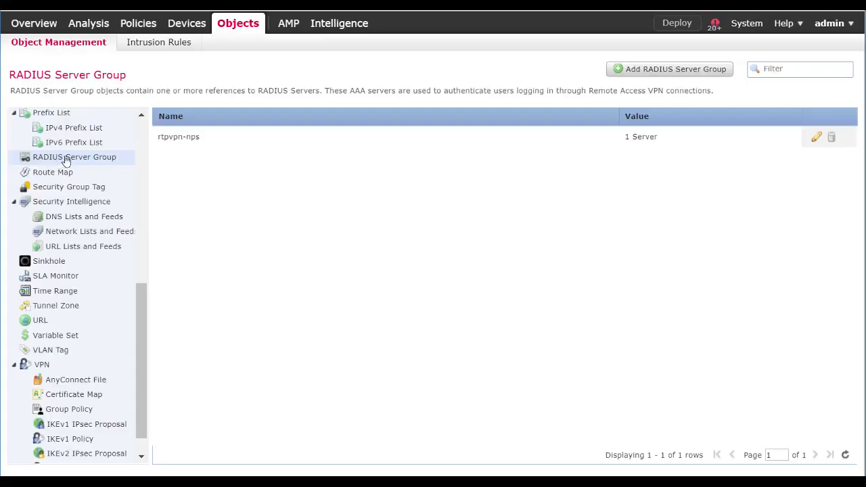
pyautogui.click(691, 71)
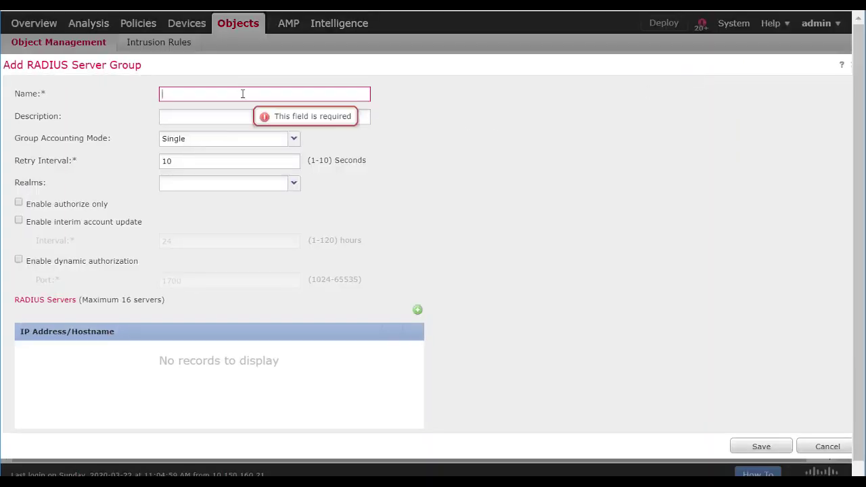
# Name the group radius and add server 1.1.1.1, entering and confirming its shared key
pyautogui.write('radius')
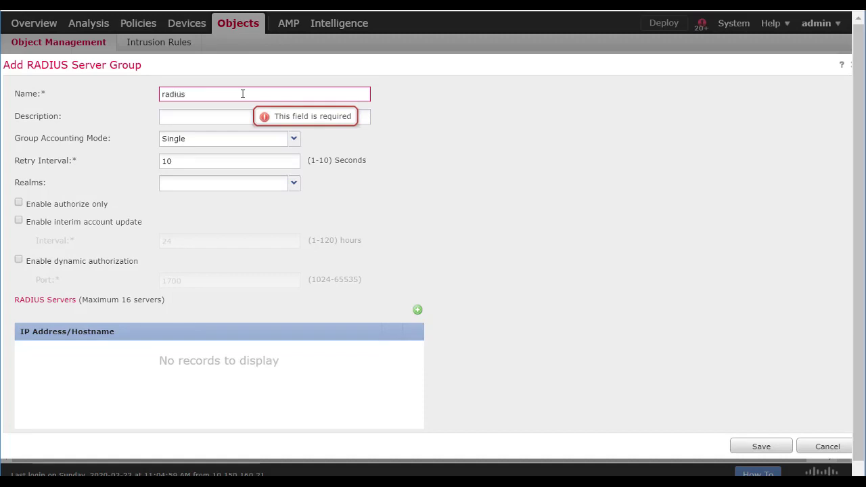
pyautogui.click(418, 312)
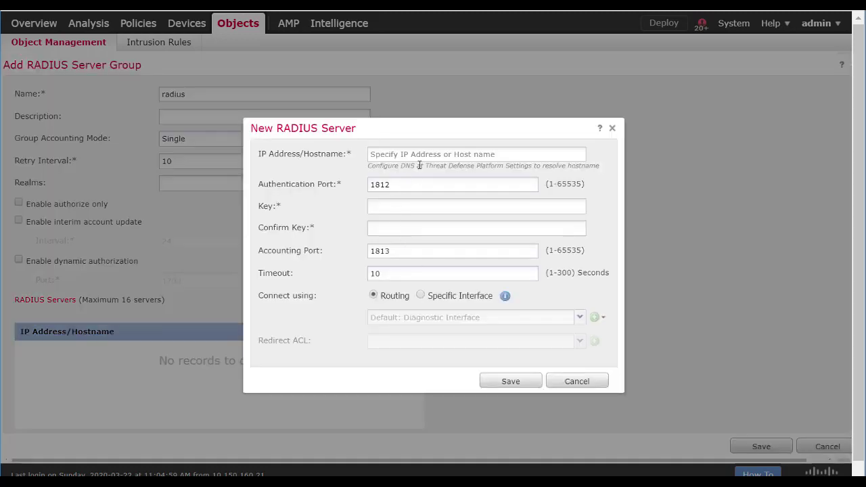
pyautogui.click(416, 154)
pyautogui.write('1.1.1.1')
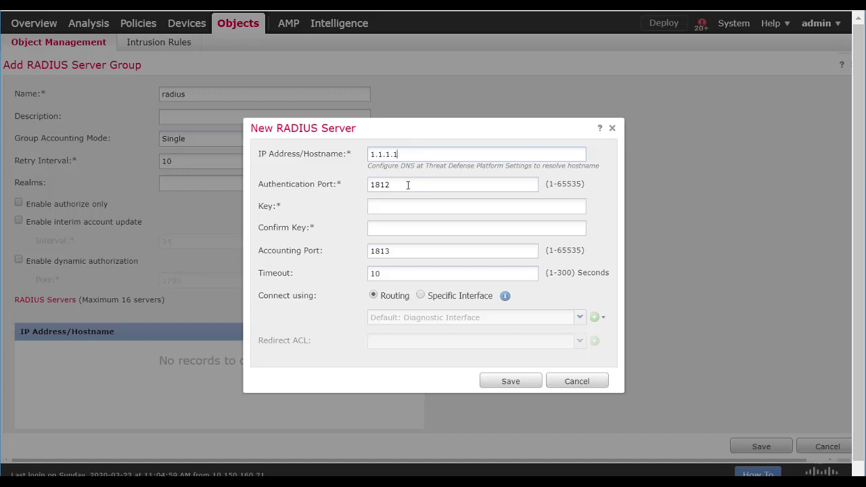
pyautogui.click(394, 208)
pyautogui.write('123')
pyautogui.press('Tab')
pyautogui.write('123')
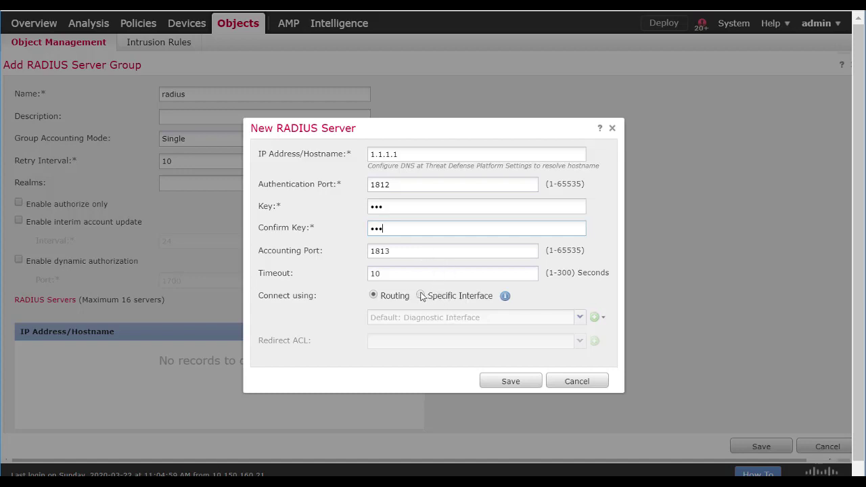
# Set server 1.1.1.1 to connect via the inside interface and save it to the group
pyautogui.click(421, 297)
pyautogui.click(580, 318)
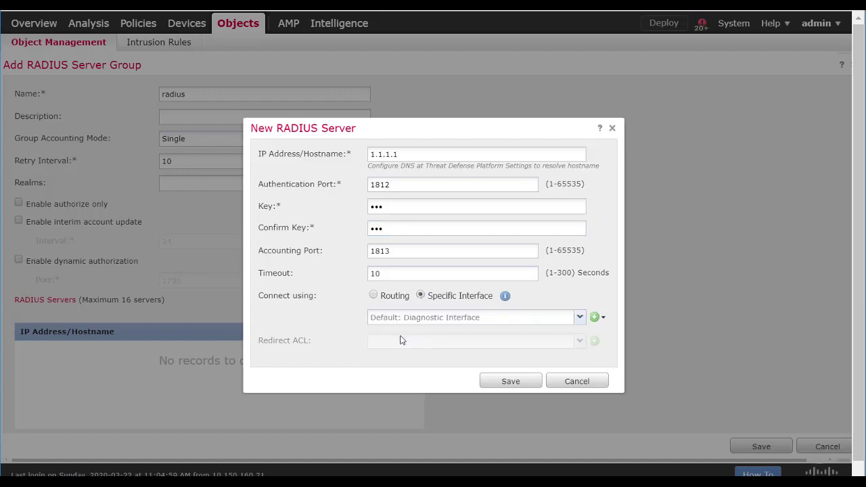
pyautogui.click(519, 318)
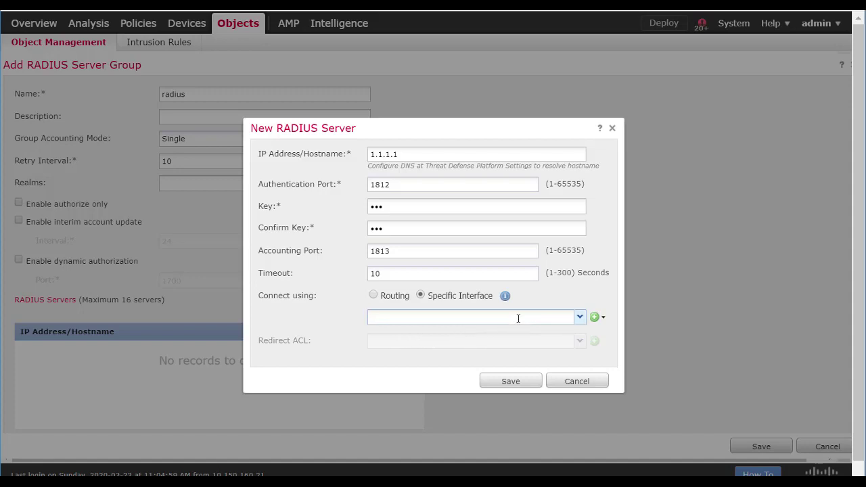
pyautogui.click(577, 322)
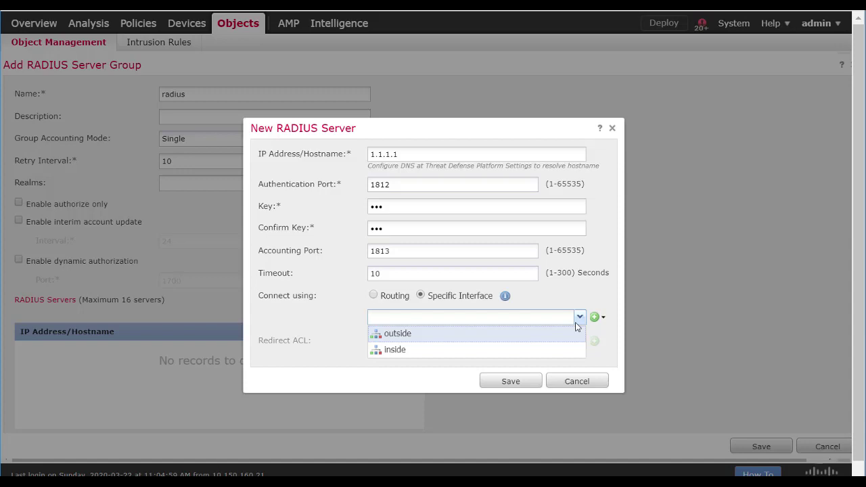
pyautogui.press('Down')
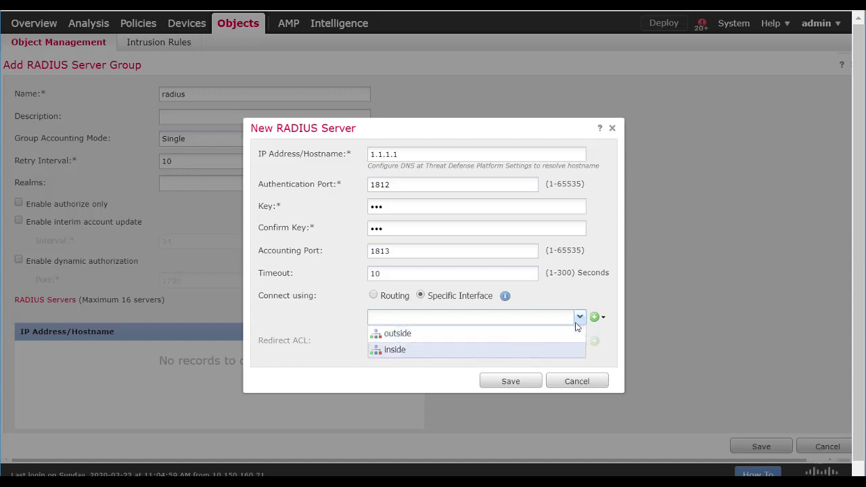
pyautogui.press('Return')
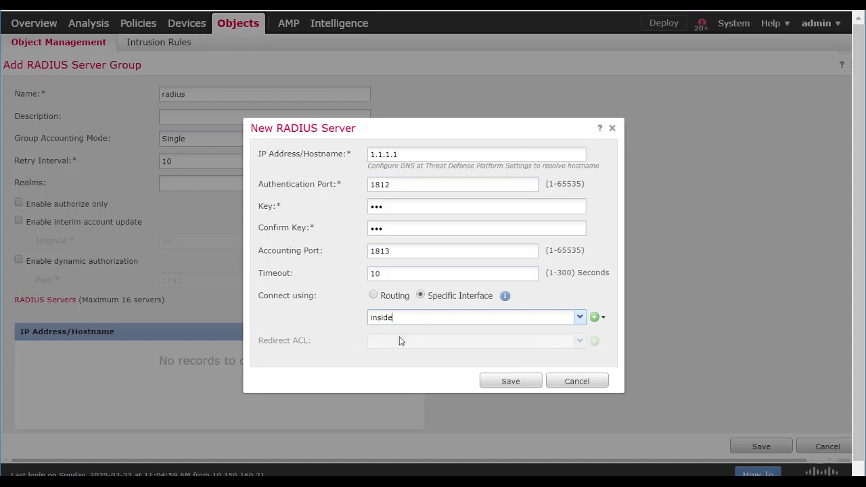
pyautogui.click(530, 382)
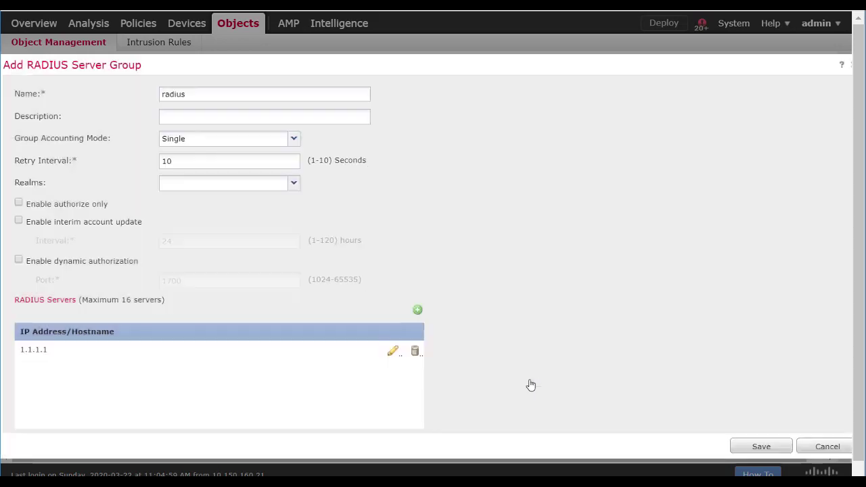
# Save the radius server group and go to the FlexConfig Object list
pyautogui.click(750, 446)
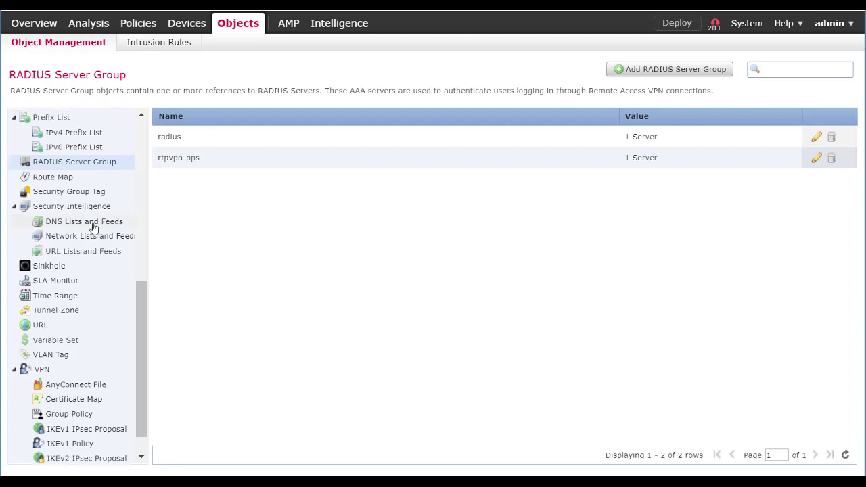
pyautogui.scroll(1, 92, 247)
pyautogui.scroll(5, 95, 266)
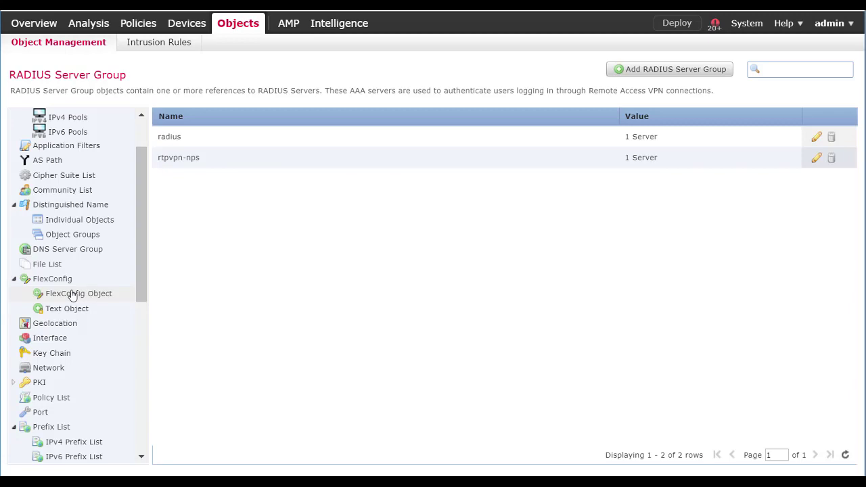
pyautogui.click(104, 298)
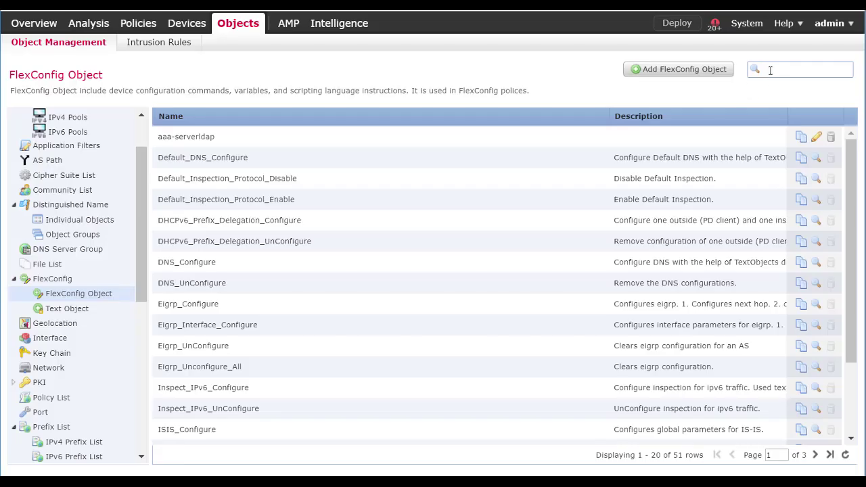
# Search FlexConfig objects for ldap and open aaa-serverldap
pyautogui.click(770, 70)
pyautogui.write('ldap')
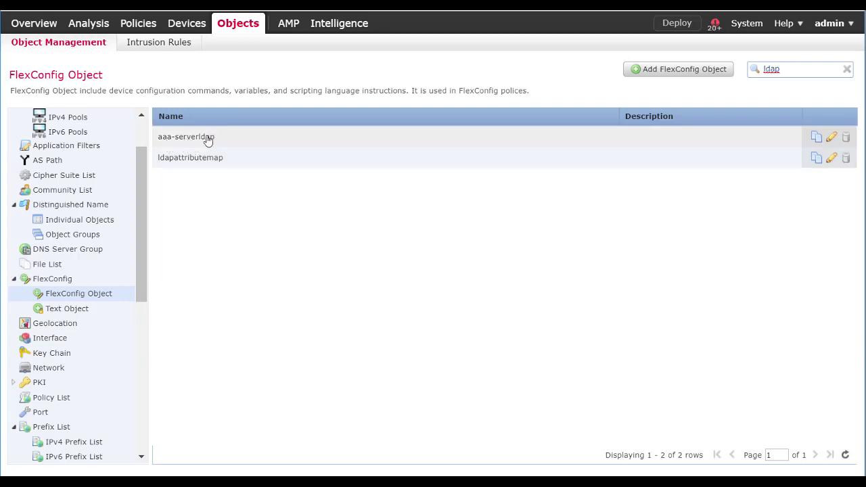
pyautogui.doubleClick(206, 144)
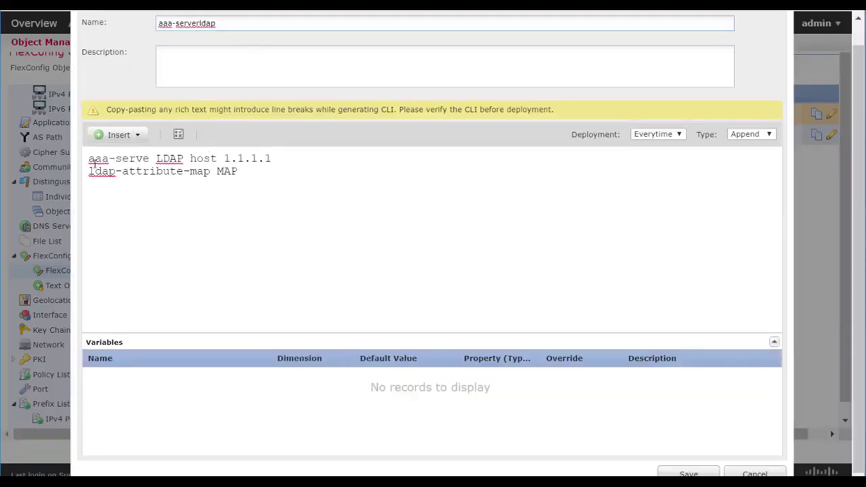
# Review aaa-serverldap's LDAP host and ldap-attribute-map lines, then open ldapattributemap
pyautogui.moveTo(89, 159); pyautogui.dragTo(264, 159)
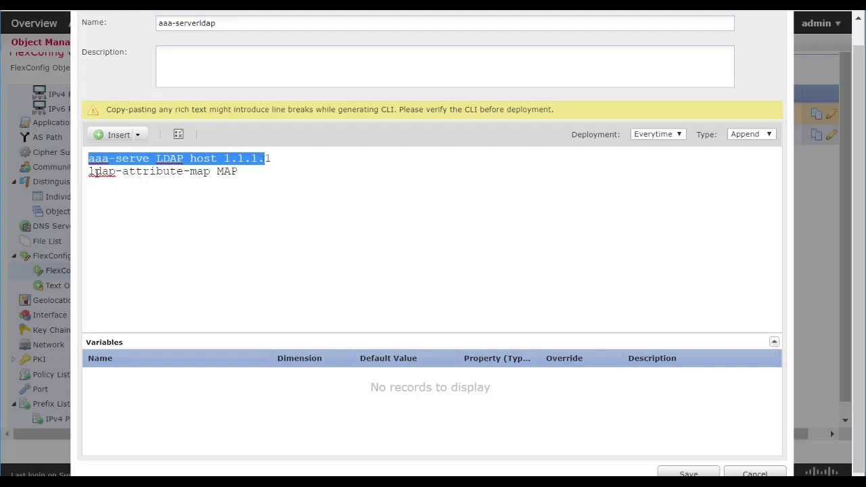
pyautogui.moveTo(87, 171); pyautogui.dragTo(236, 172)
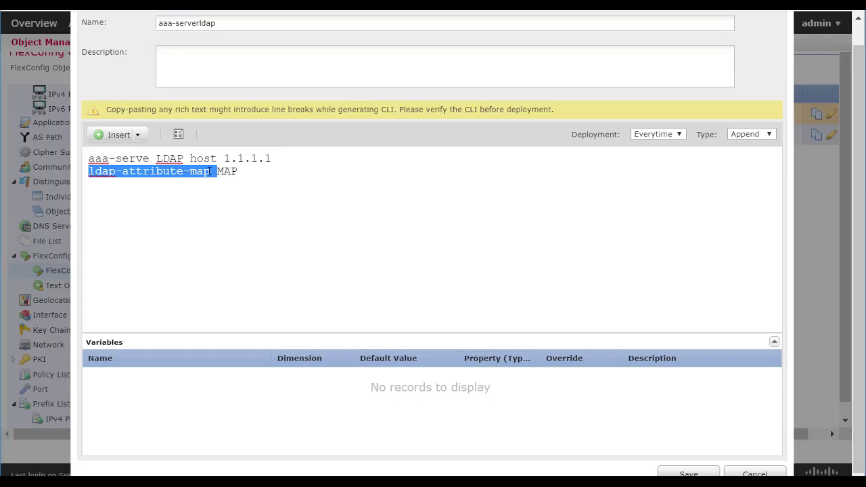
pyautogui.click(149, 159)
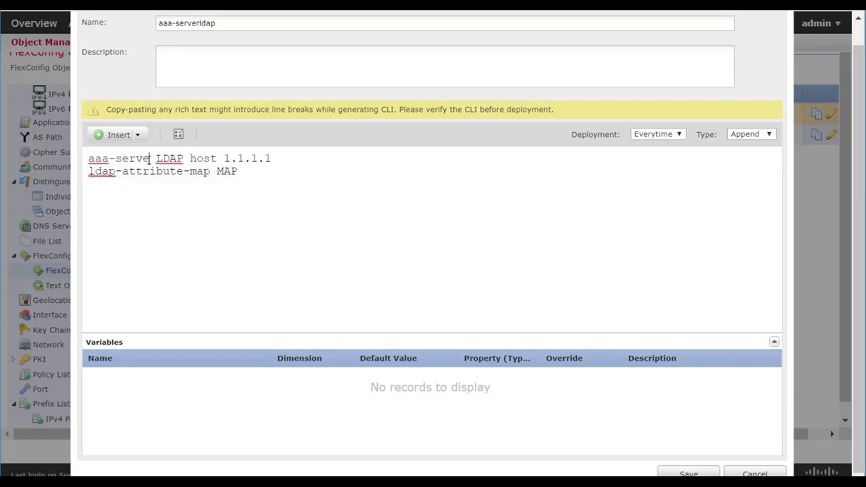
pyautogui.moveTo(150, 158); pyautogui.dragTo(116, 159)
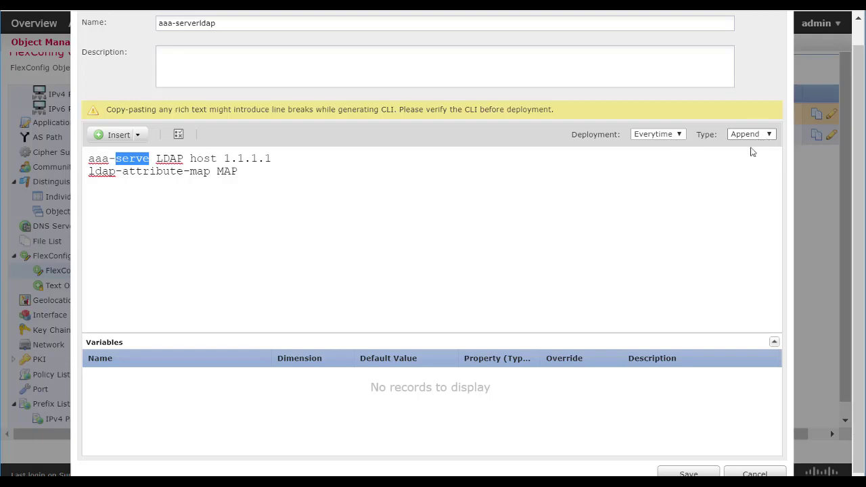
pyautogui.click(750, 473)
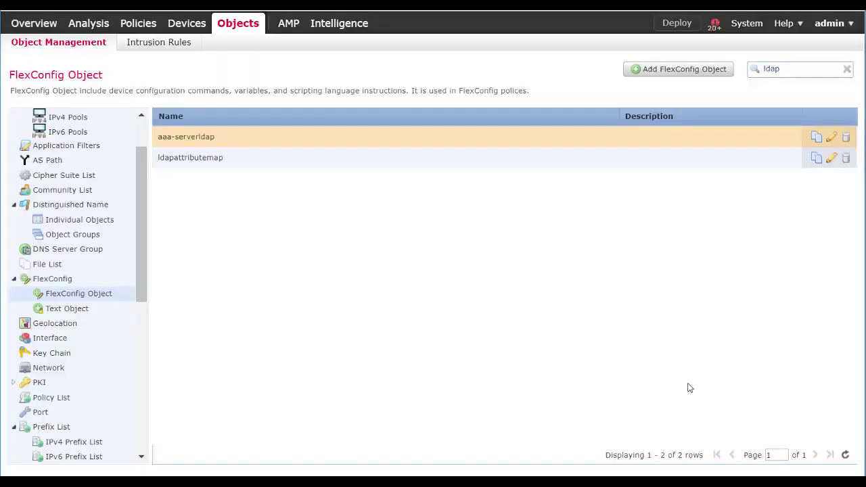
pyautogui.click(245, 159)
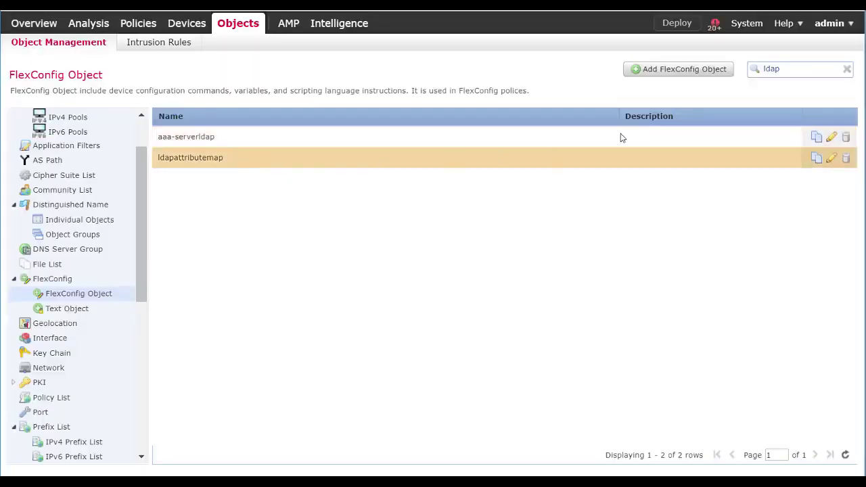
pyautogui.click(831, 159)
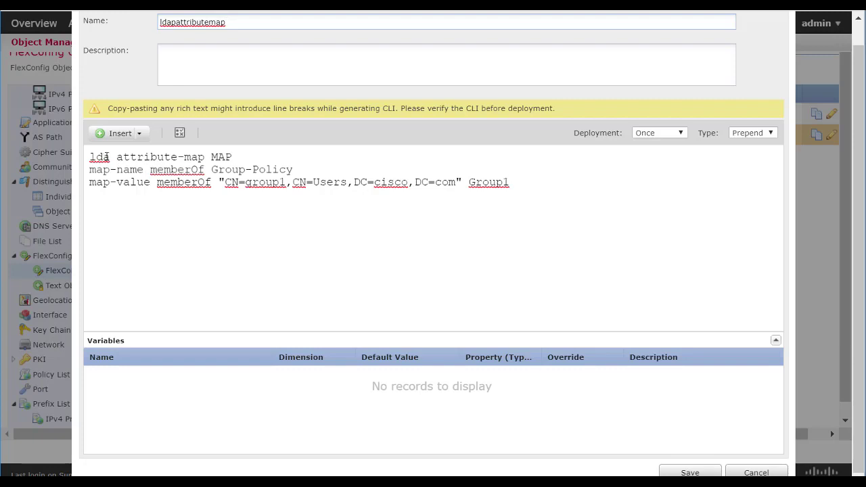
pyautogui.click(111, 157)
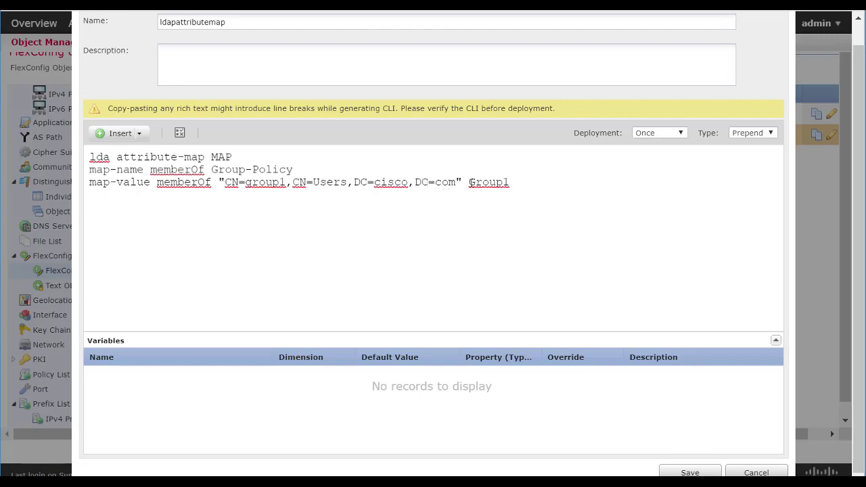
pyautogui.moveTo(512, 182); pyautogui.dragTo(468, 182)
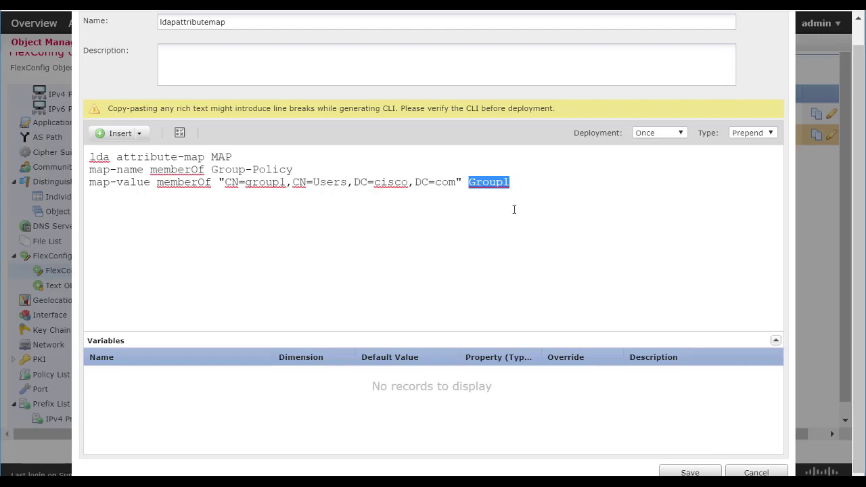
pyautogui.moveTo(219, 182); pyautogui.dragTo(461, 182)
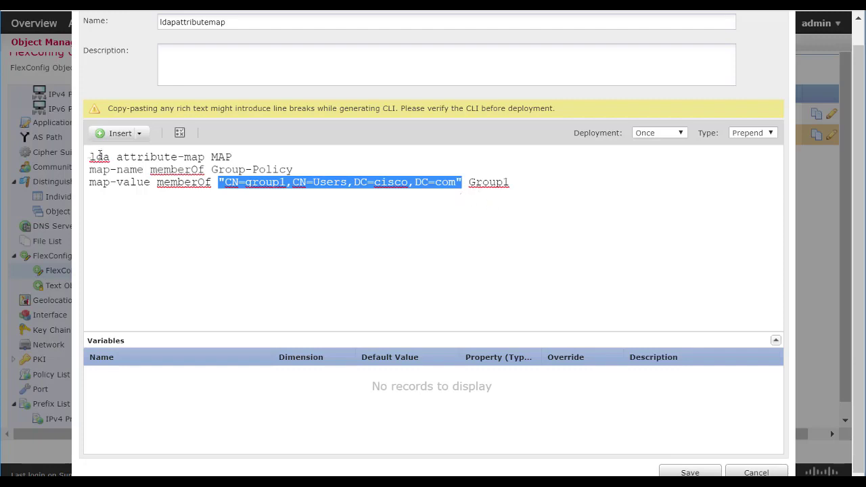
pyautogui.moveTo(233, 157); pyautogui.dragTo(520, 180)
pyautogui.tripleClick(161, 169)
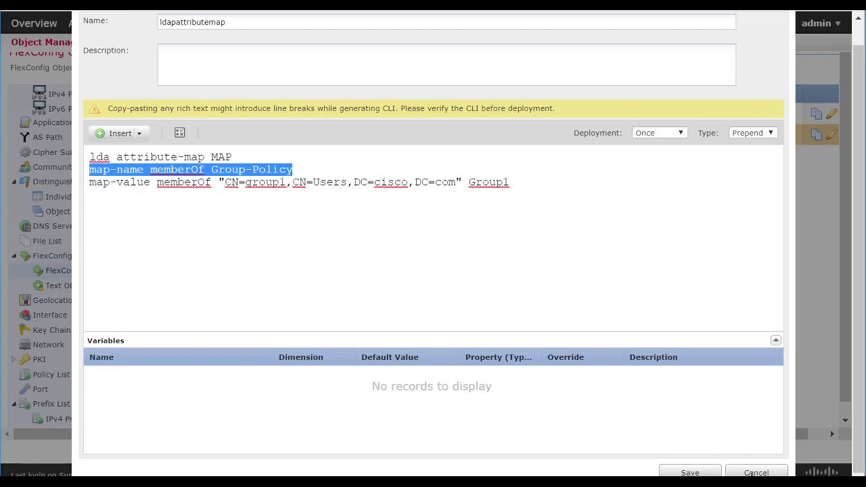
pyautogui.click(751, 473)
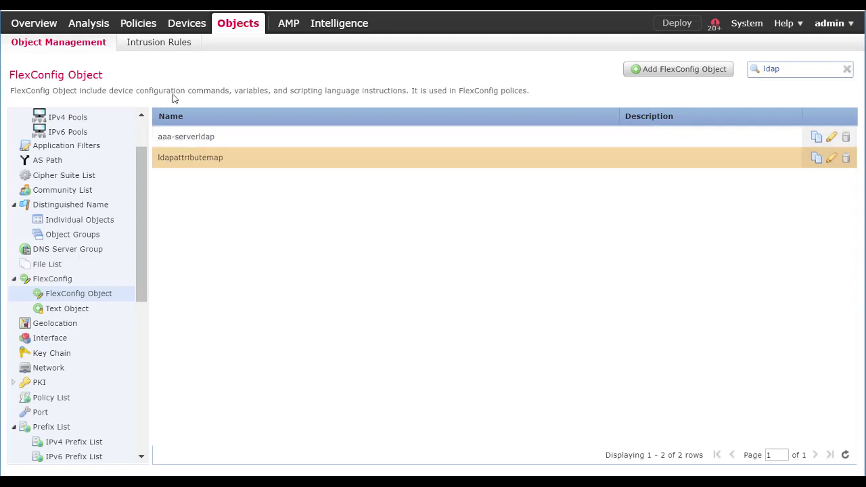
pyautogui.moveTo(182, 30)
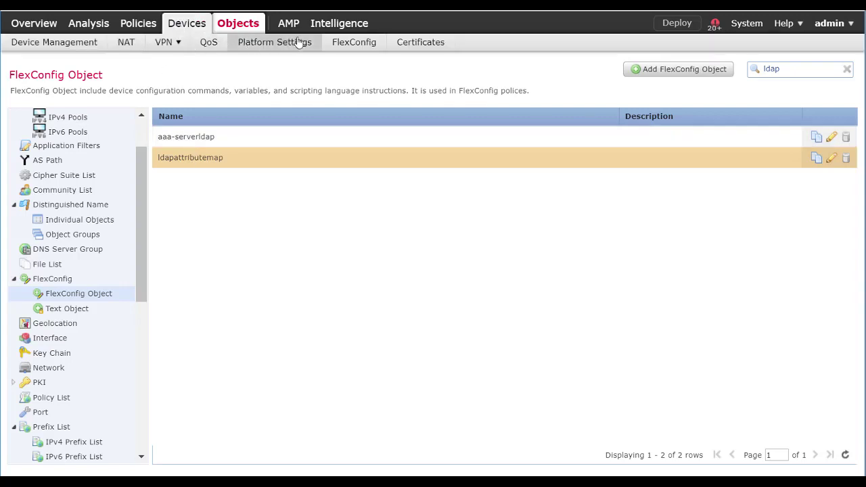
# Edit the flex1 FlexConfig policy and remove both its selected FlexConfigs
pyautogui.click(344, 44)
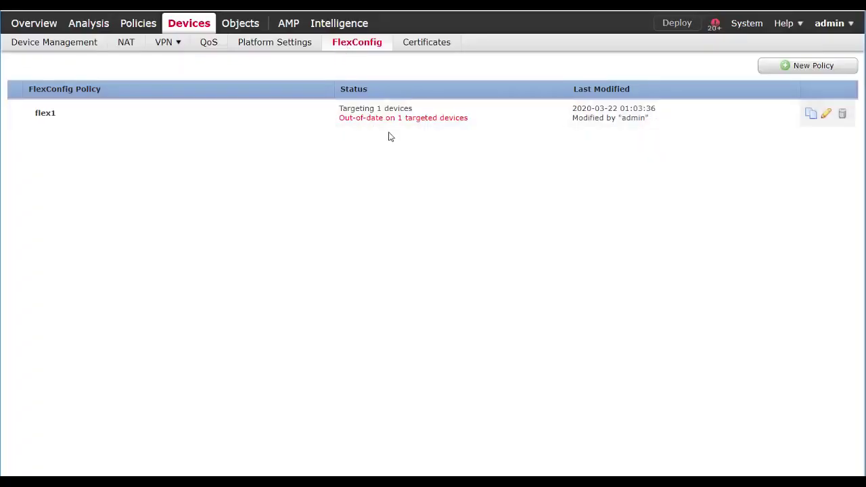
pyautogui.click(826, 116)
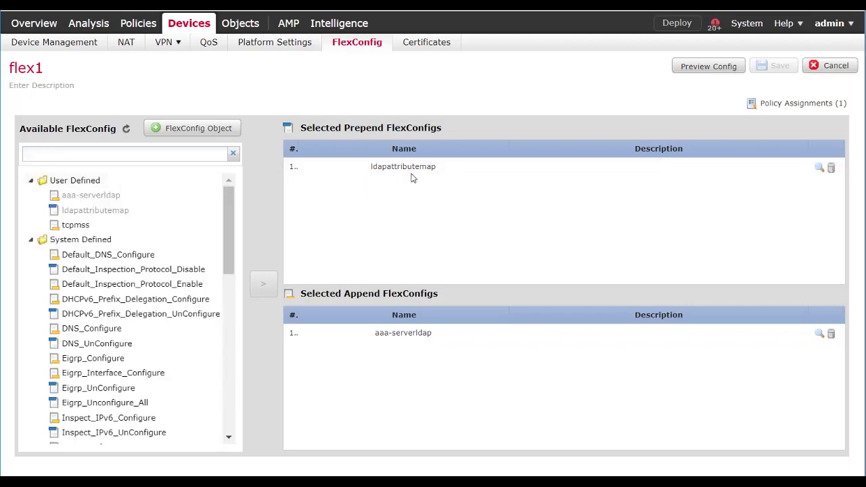
pyautogui.click(831, 167)
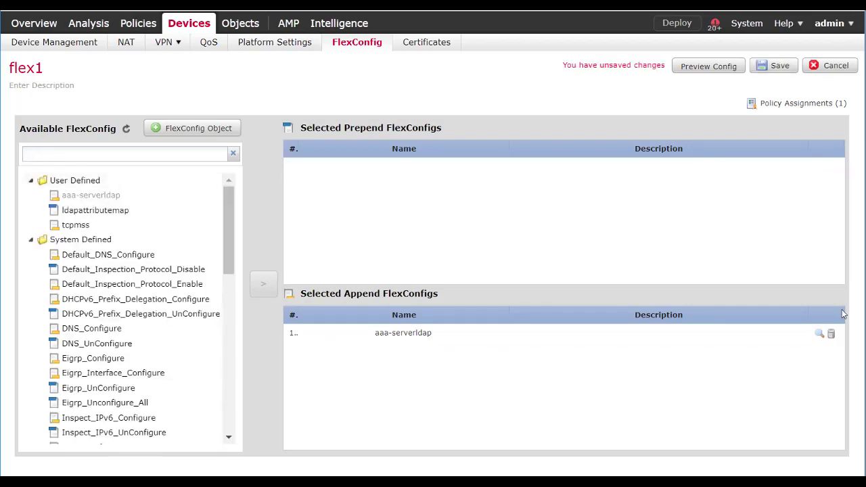
pyautogui.click(831, 334)
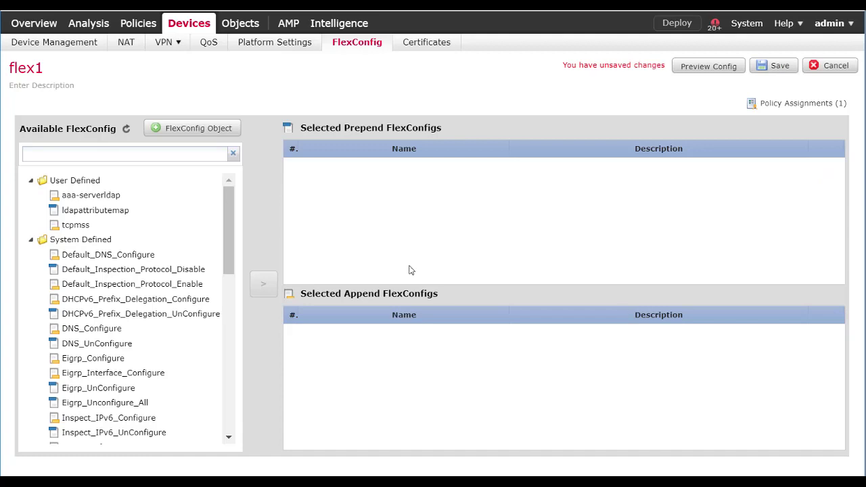
# Re-add aaa-serverldap as appended and ldapattributemap as prepended, then save flex1
pyautogui.click(97, 196)
pyautogui.click(264, 285)
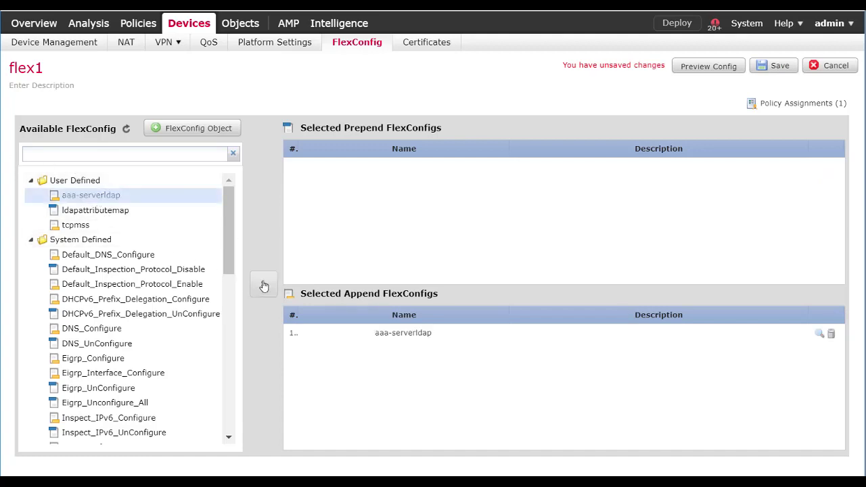
pyautogui.click(96, 210)
pyautogui.click(264, 285)
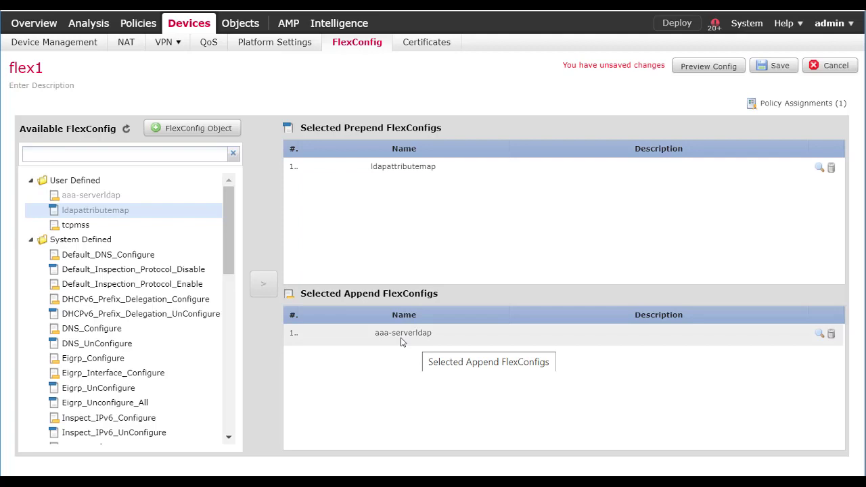
pyautogui.click(778, 68)
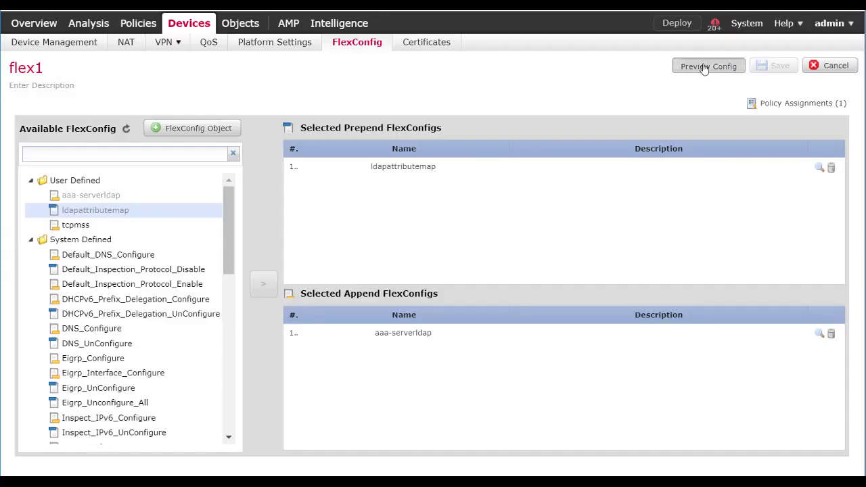
pyautogui.click(704, 68)
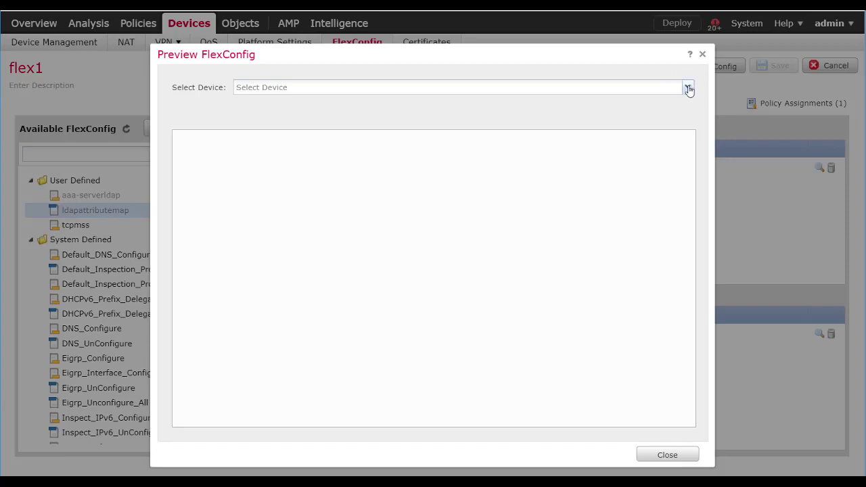
pyautogui.click(687, 88)
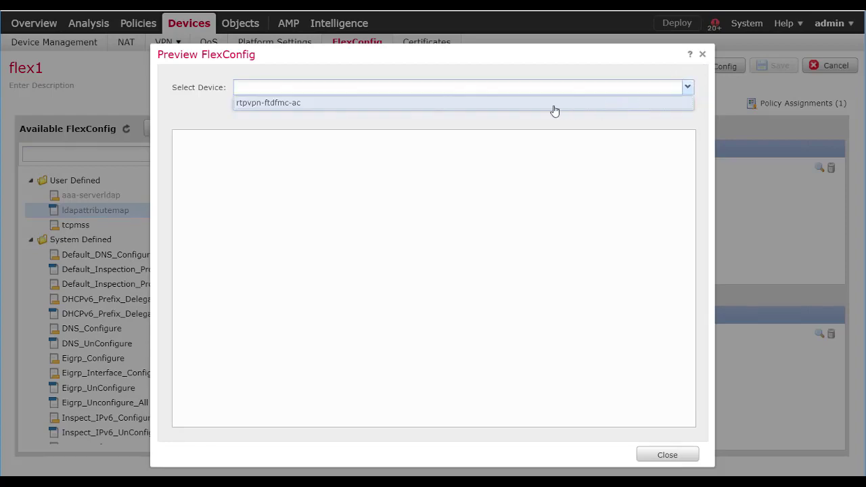
pyautogui.click(278, 103)
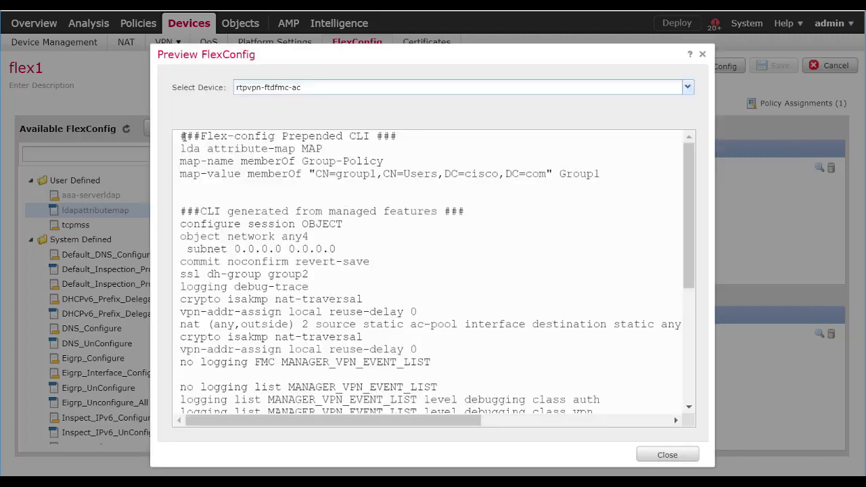
pyautogui.moveTo(180, 136); pyautogui.dragTo(588, 193)
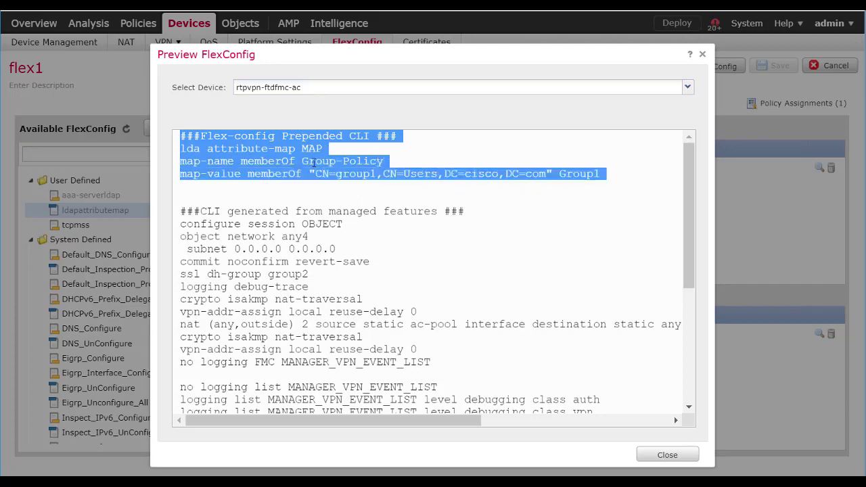
pyautogui.scroll(-1, 282, 178)
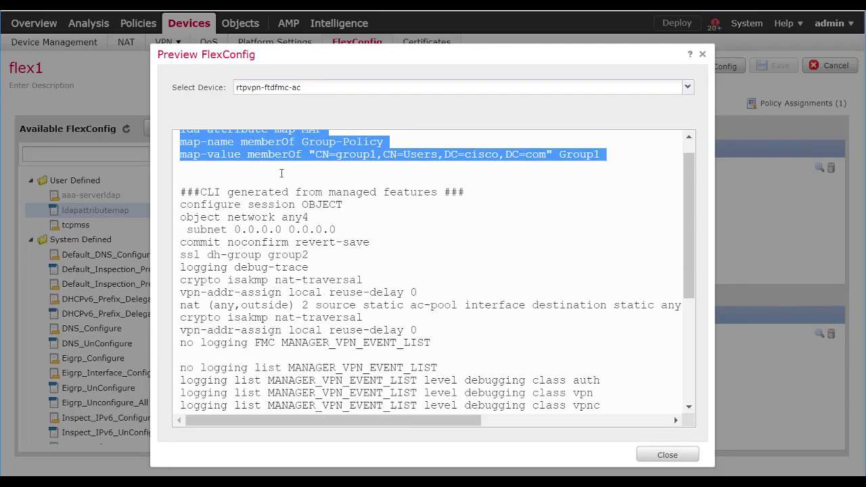
pyautogui.scroll(-3, 364, 252)
pyautogui.scroll(-3, 364, 252)
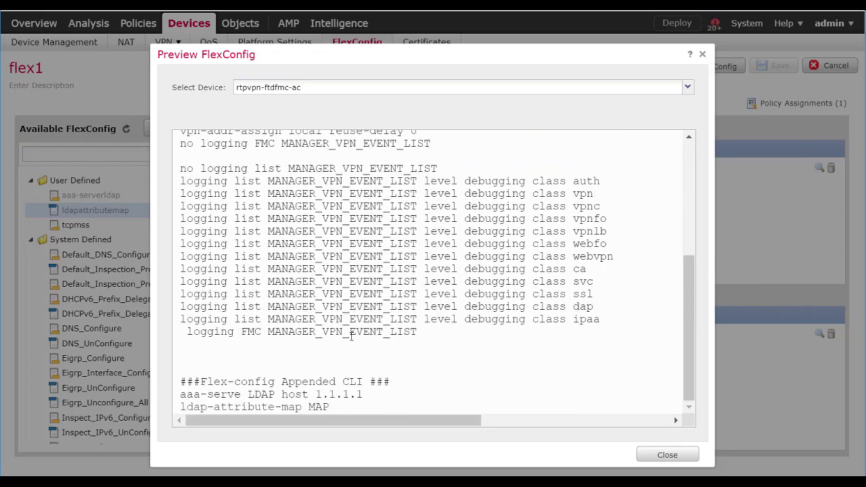
pyautogui.moveTo(332, 408); pyautogui.dragTo(176, 383)
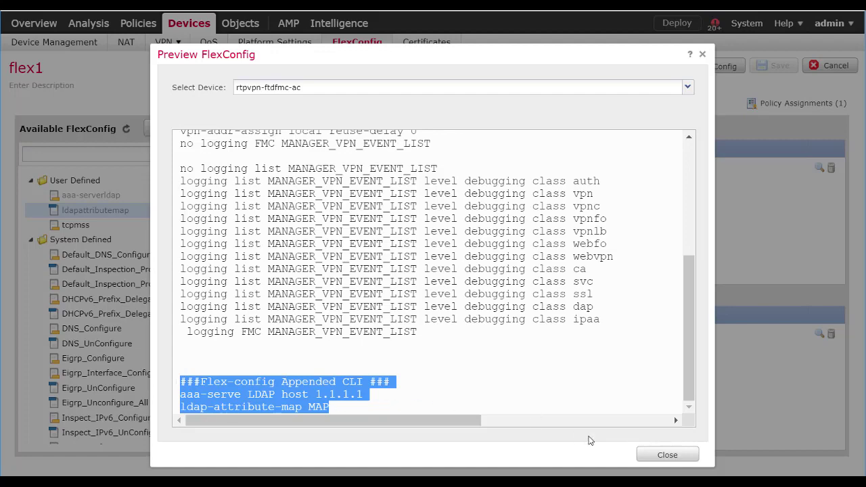
pyautogui.click(668, 457)
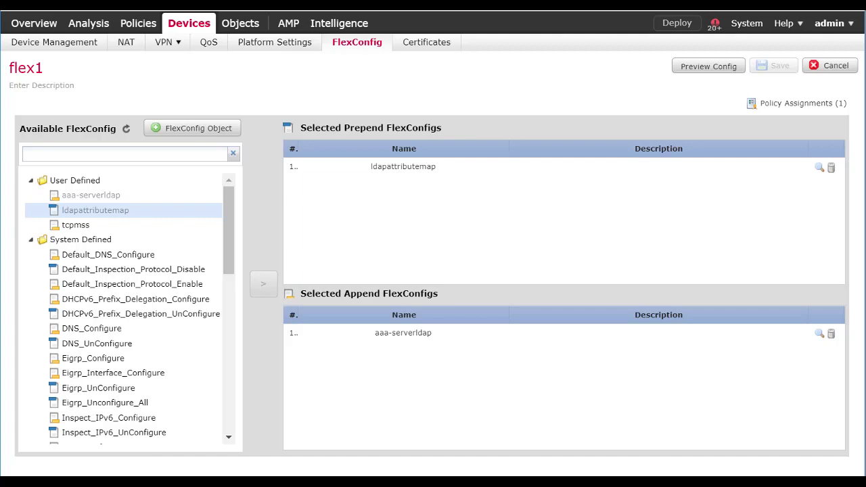
# Open the IPv4 Pools page under Object Management's address pools
pyautogui.moveTo(237, 28)
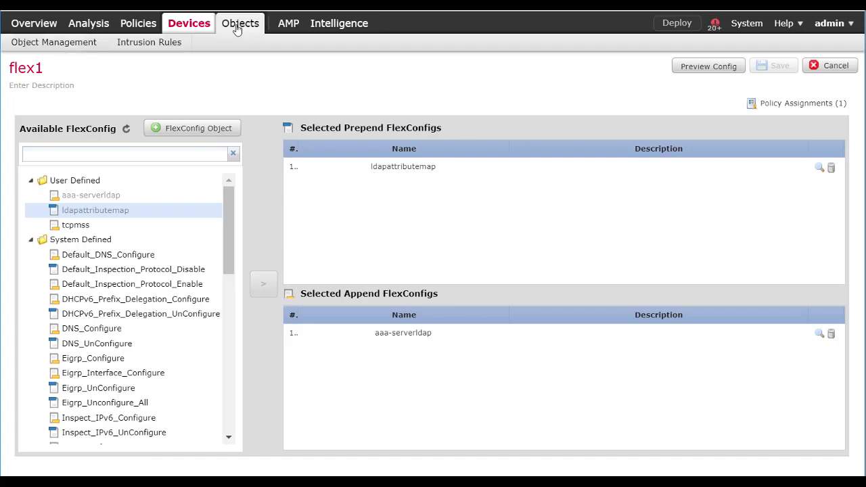
pyautogui.click(237, 29)
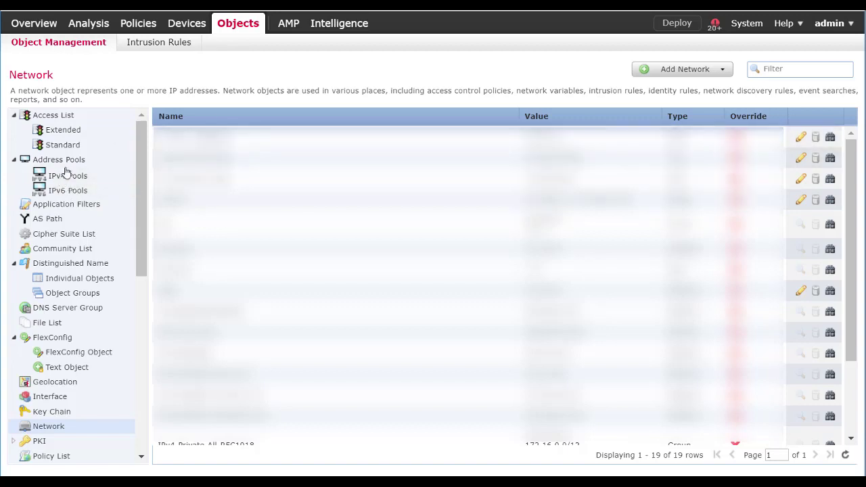
pyautogui.click(67, 177)
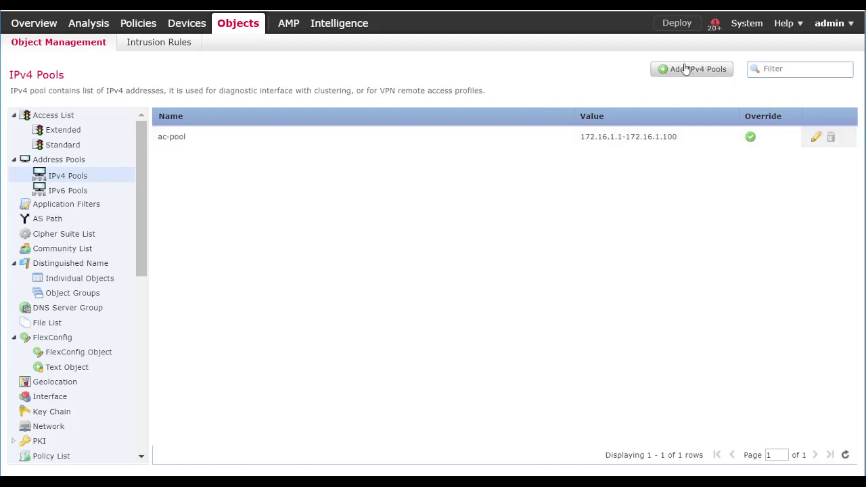
# Create IPv4 pool vpn_pool for 192.168.1.0-192.168.1.255, mask 255.255.255.0, description 'vpn pool'
pyautogui.click(683, 70)
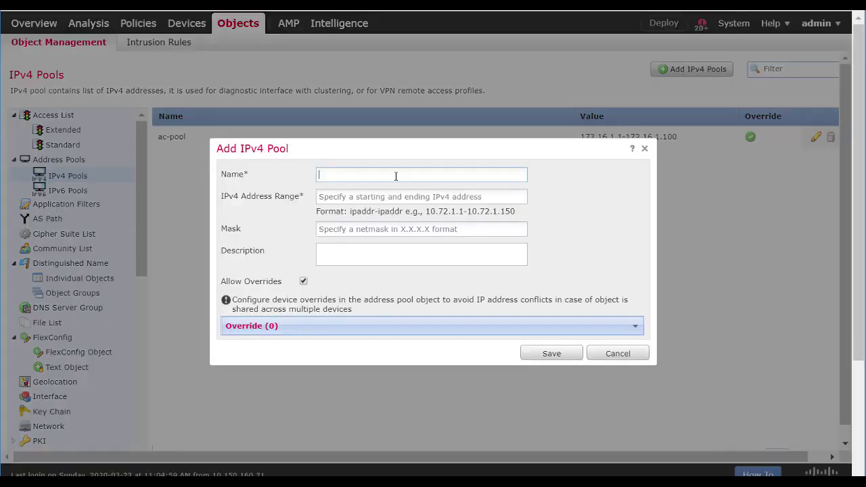
pyautogui.write('vpn_pool')
pyautogui.click(387, 197)
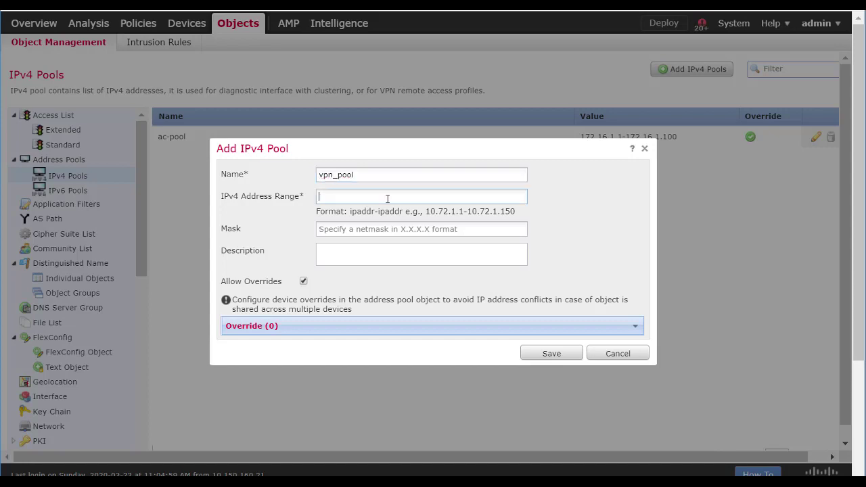
pyautogui.write('192.1')
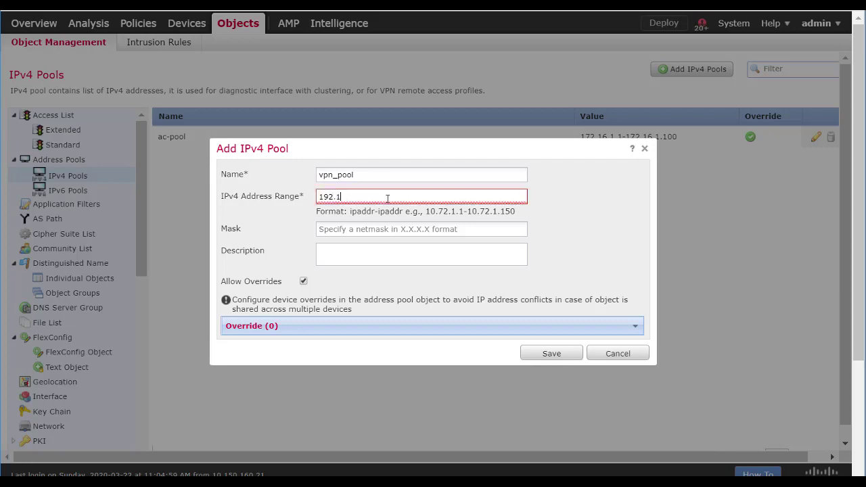
pyautogui.write('68.1.0-192.168.1.255')
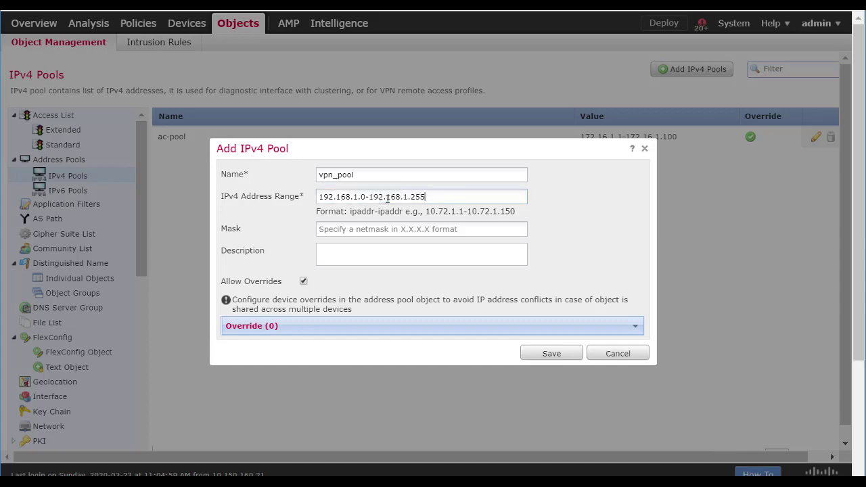
pyautogui.click(392, 226)
pyautogui.write('255.525')
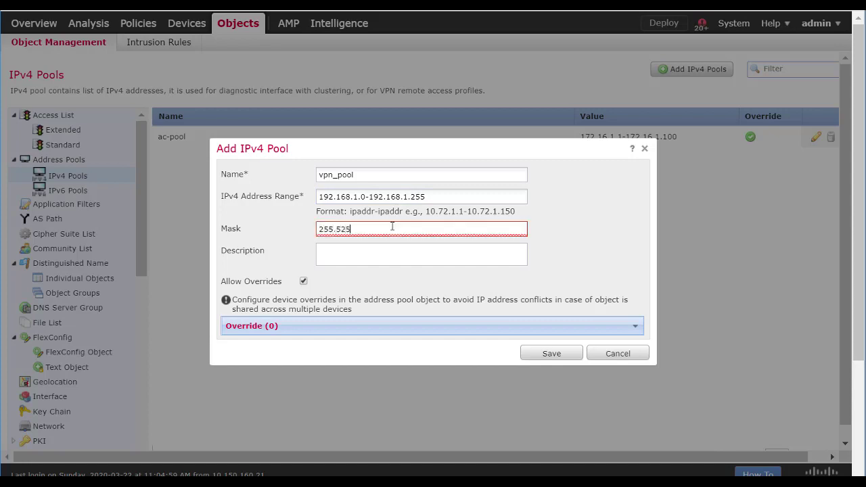
pyautogui.press('BackSpace')
pyautogui.press('BackSpace')
pyautogui.press('BackSpace')
pyautogui.press('BackSpace')
pyautogui.write('.255.255.0')
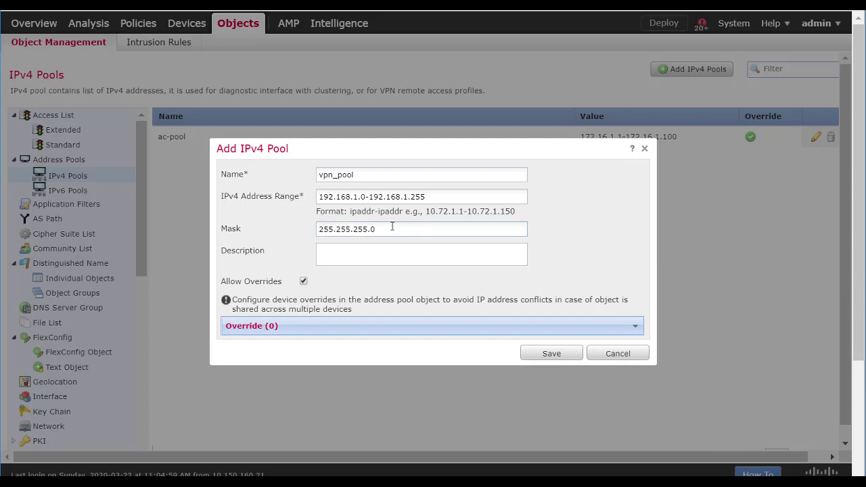
pyautogui.click(362, 257)
pyautogui.write('vpn pool')
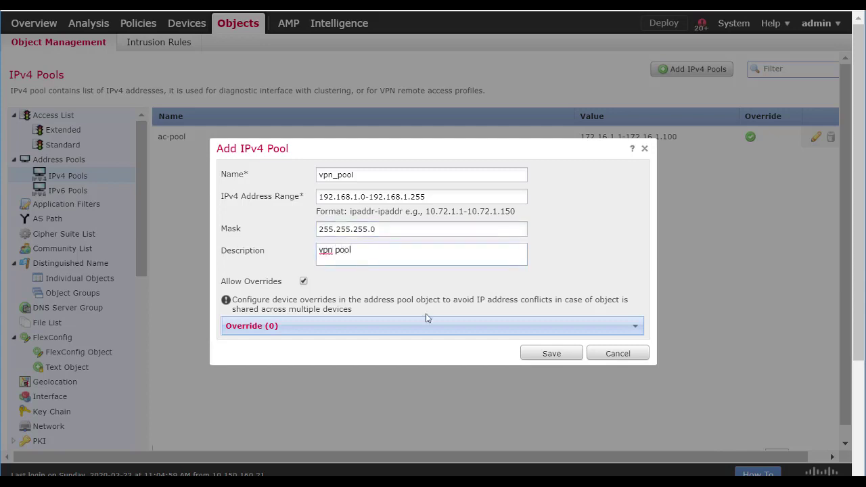
pyautogui.click(534, 353)
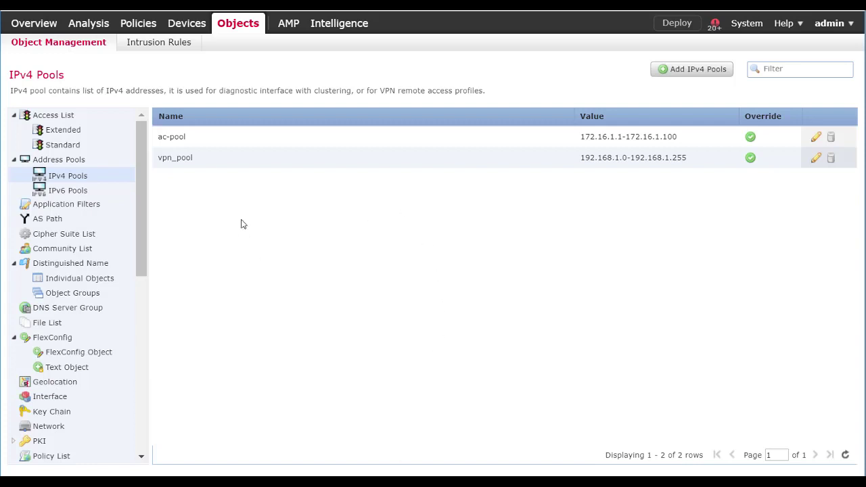
pyautogui.scroll(-2, 114, 270)
pyautogui.scroll(-10, 108, 305)
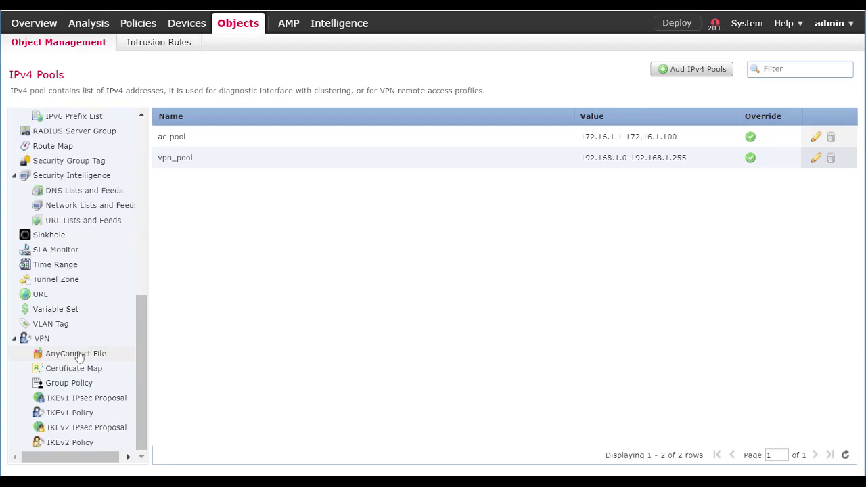
pyautogui.click(80, 356)
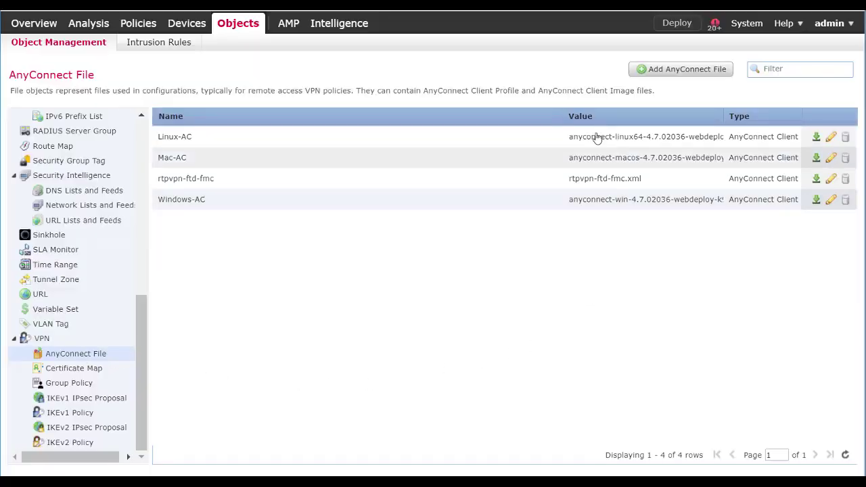
pyautogui.moveTo(563, 116); pyautogui.dragTo(286, 141)
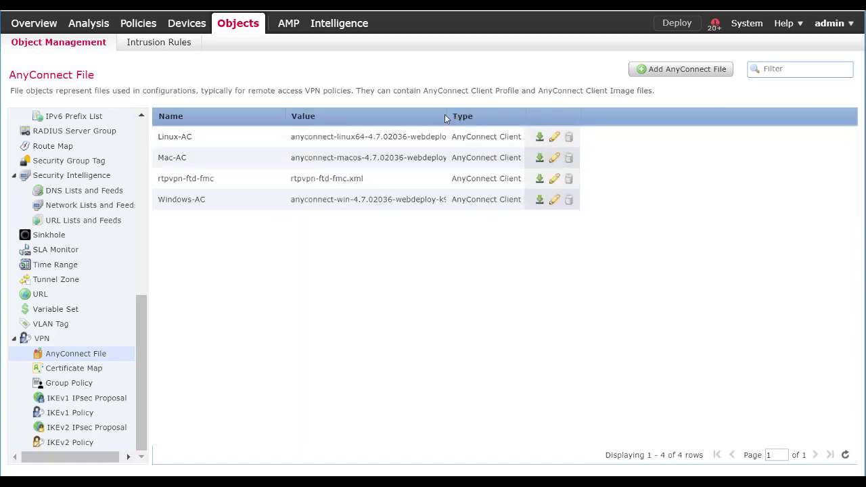
pyautogui.moveTo(446, 117); pyautogui.dragTo(597, 117)
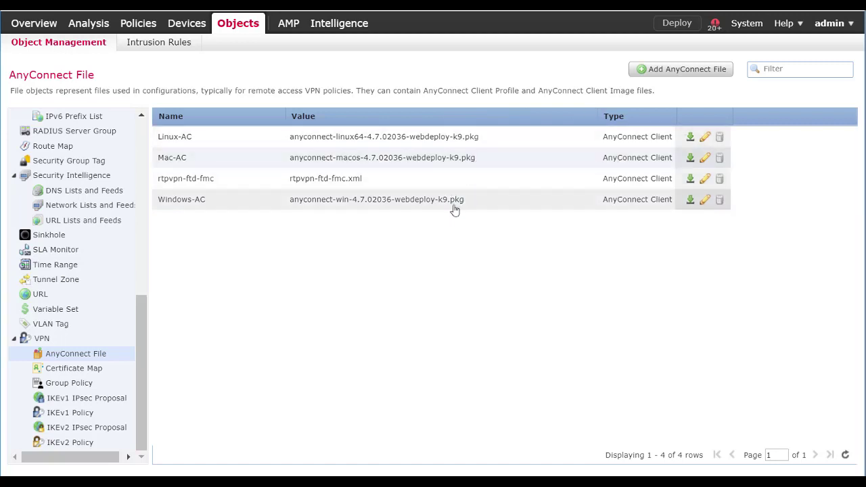
pyautogui.click(687, 71)
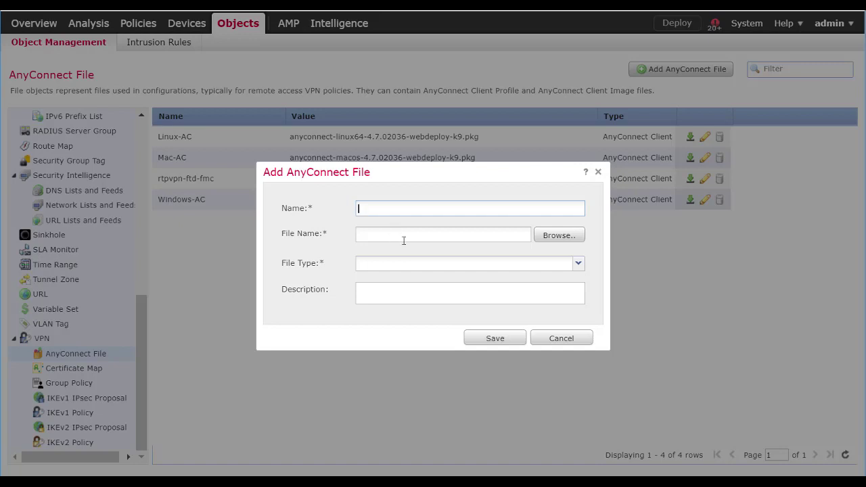
pyautogui.click(579, 266)
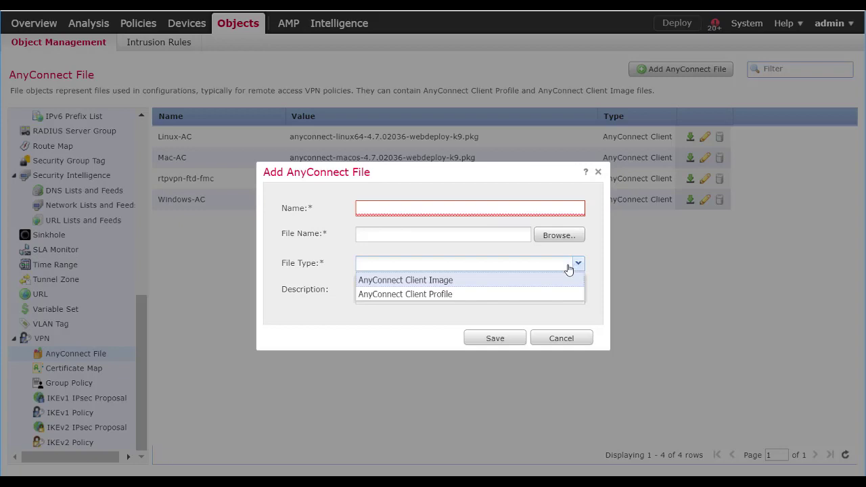
pyautogui.click(526, 293)
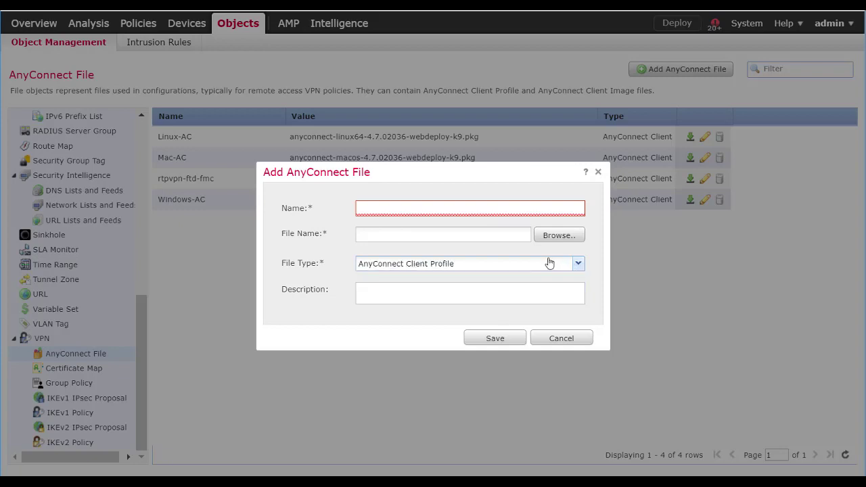
pyautogui.click(578, 266)
pyautogui.click(525, 277)
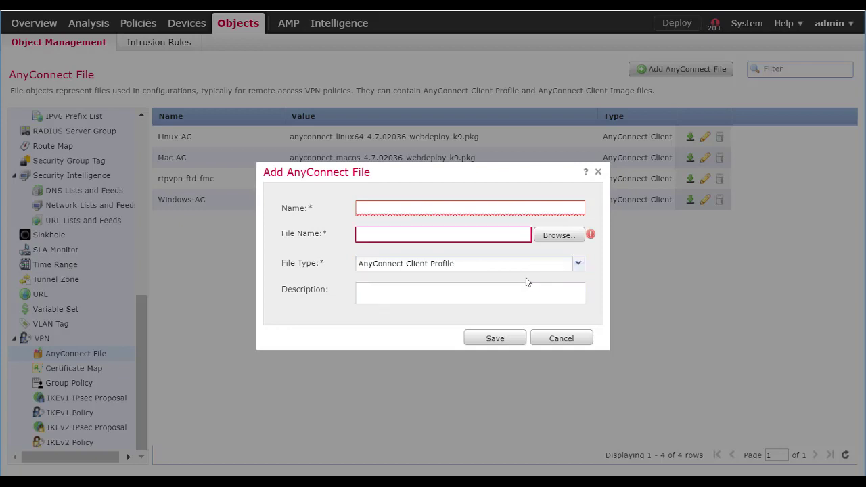
pyautogui.click(561, 340)
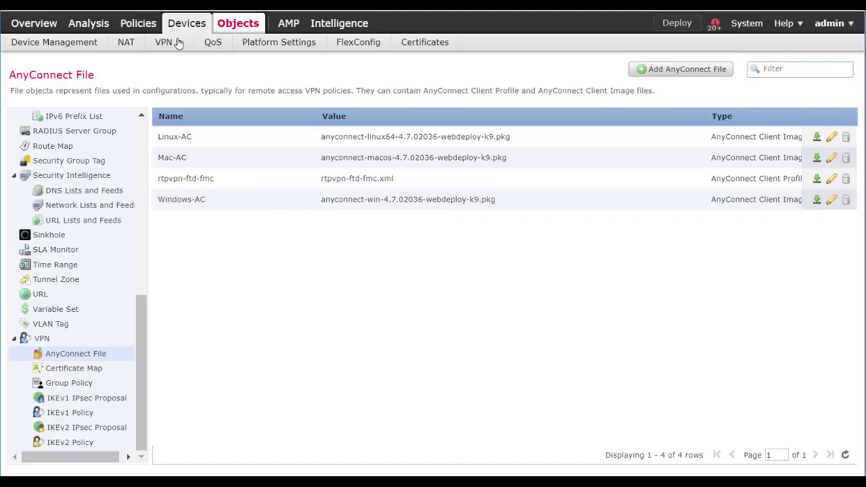
pyautogui.click(175, 42)
# Start a new remote access VPN policy and enter its name
pyautogui.click(181, 80)
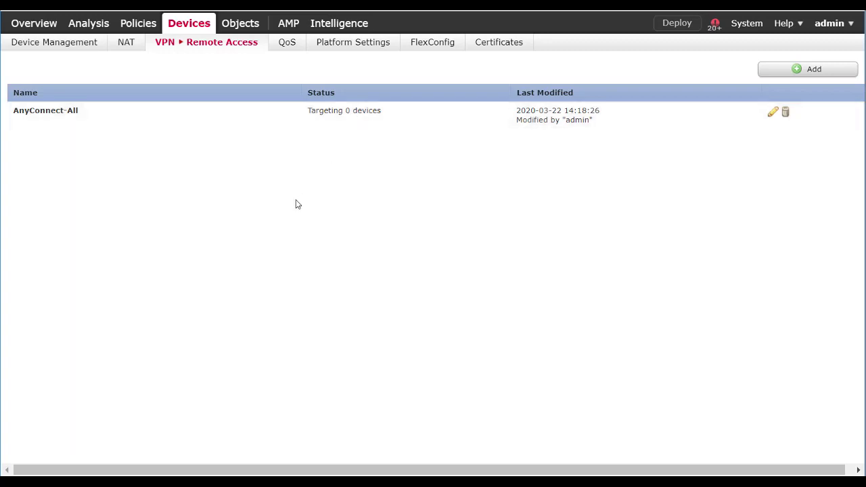
pyautogui.moveTo(151, 25)
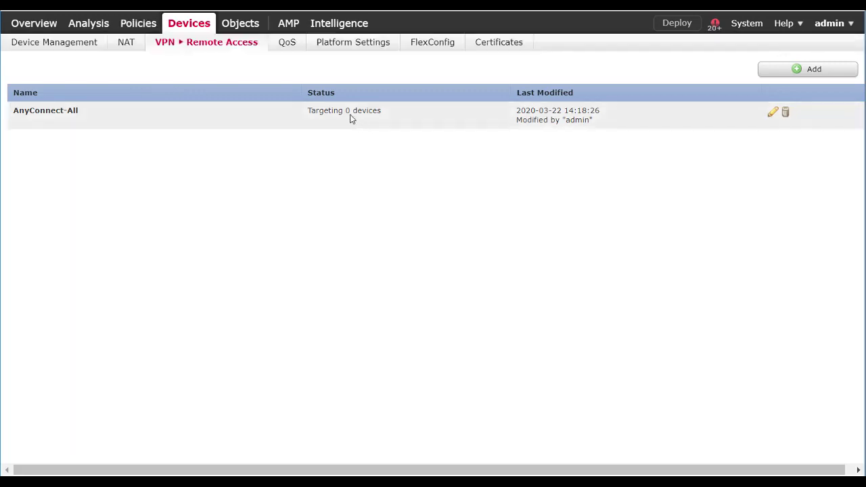
pyautogui.click(807, 70)
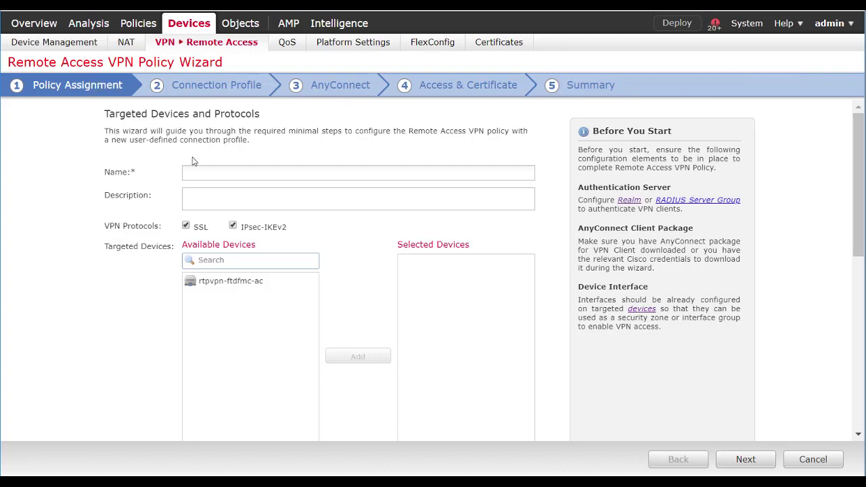
pyautogui.click(242, 173)
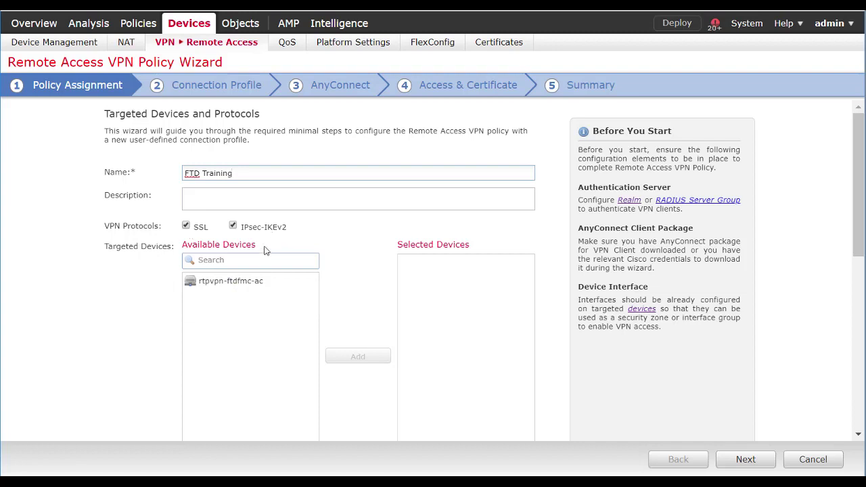
# Add rtpvpn-ftdfmc-ac as the target device and correct the policy name to FTDTraining
pyautogui.click(207, 281)
pyautogui.scroll(-1, 224, 281)
pyautogui.click(267, 246)
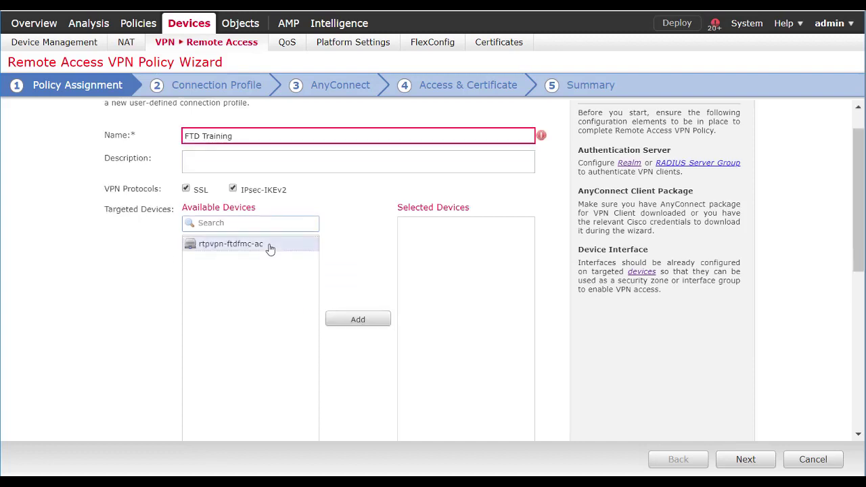
pyautogui.click(358, 320)
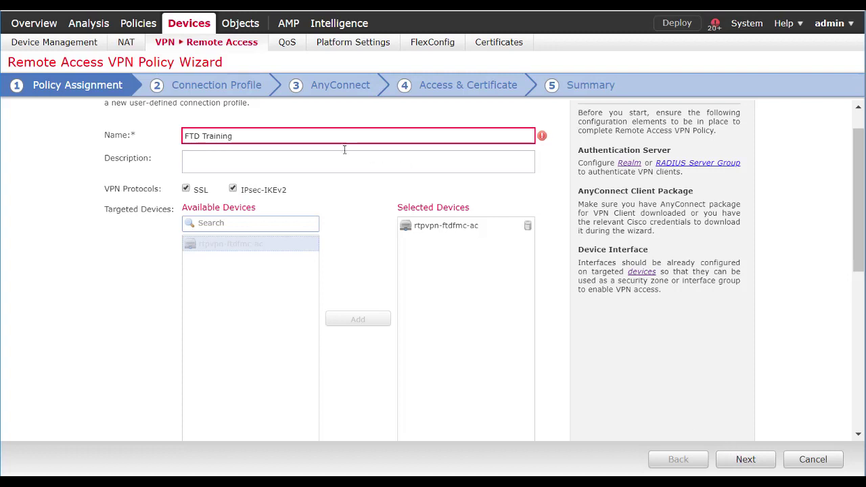
pyautogui.click(204, 136)
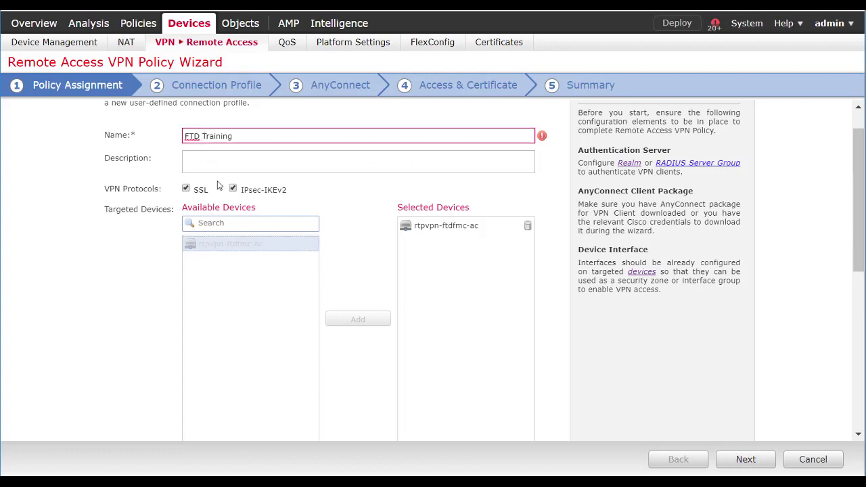
pyautogui.press('BackSpace')
# On the Connection Profile step, keep AAA Only authentication and use rtpvpn-nps as the server
pyautogui.click(744, 461)
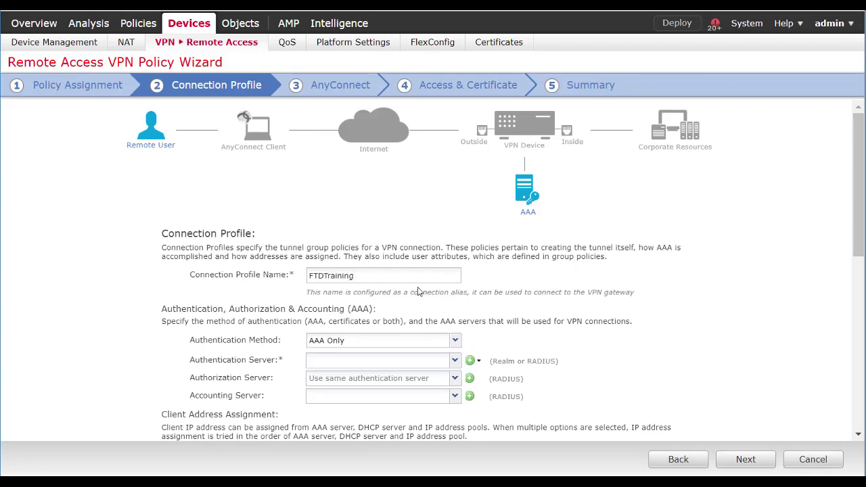
pyautogui.scroll(-3, 441, 295)
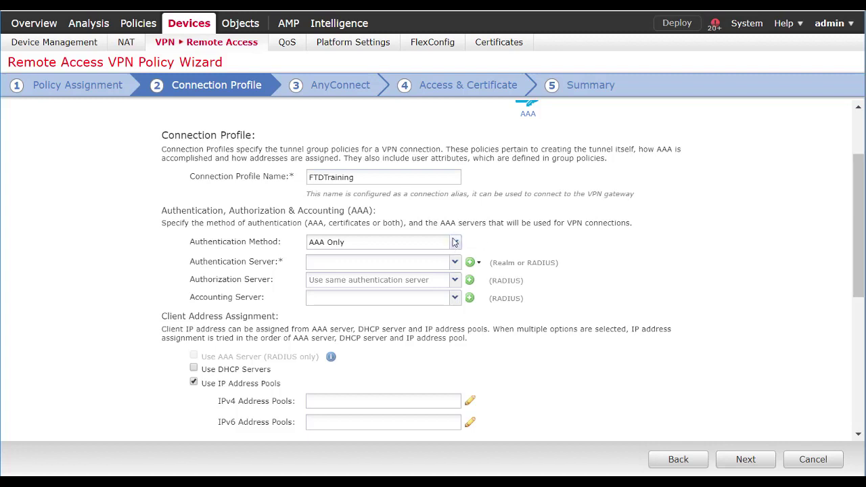
pyautogui.click(456, 243)
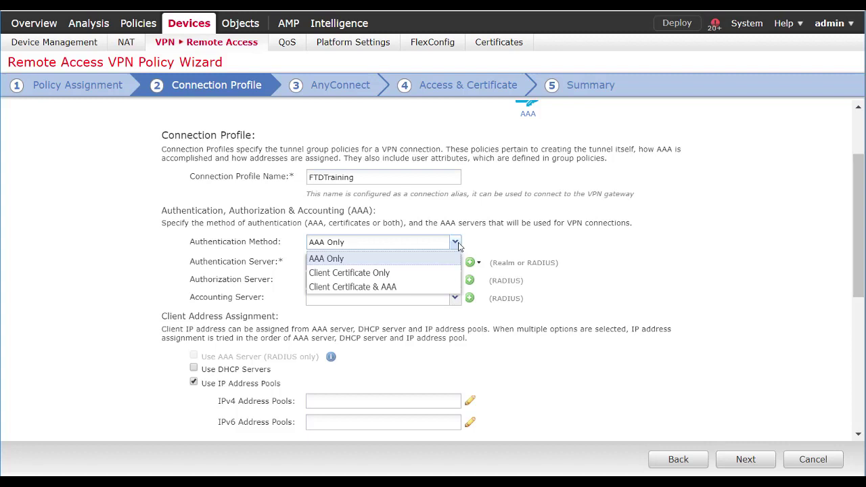
pyautogui.click(501, 247)
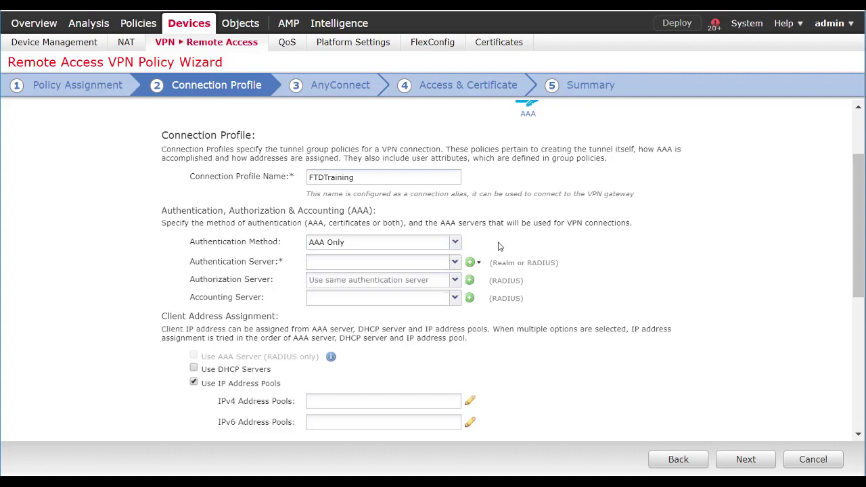
pyautogui.click(456, 263)
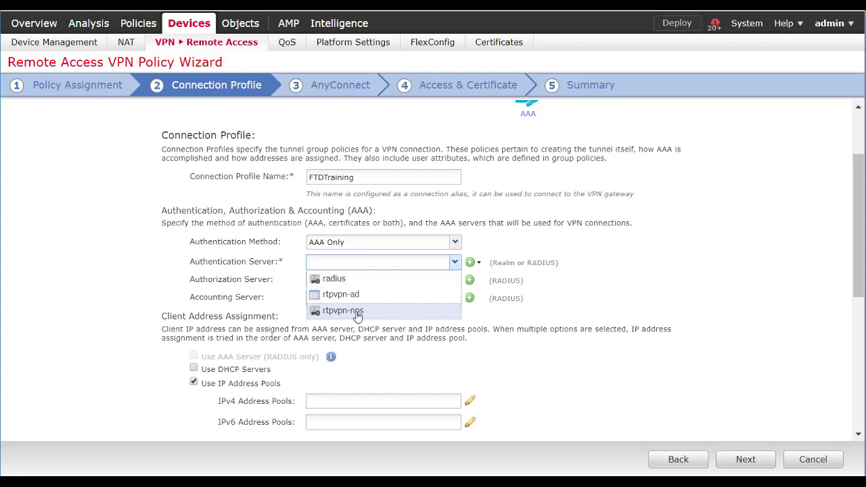
pyautogui.click(357, 316)
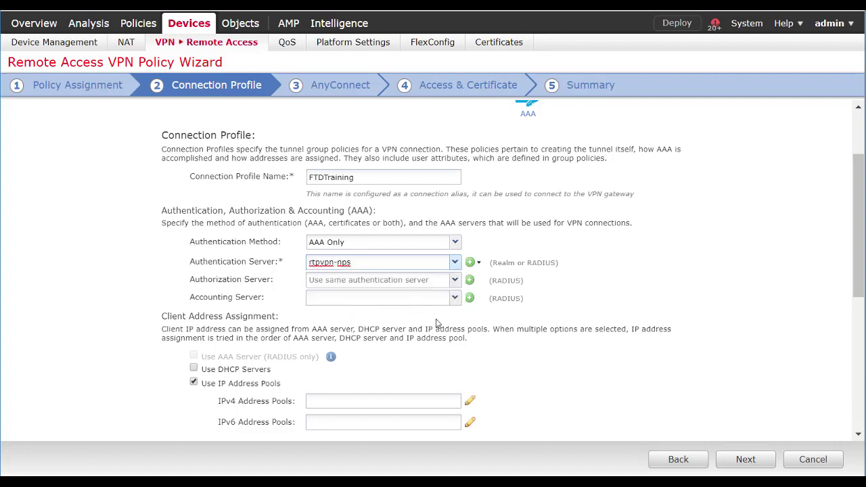
pyautogui.scroll(-2, 394, 354)
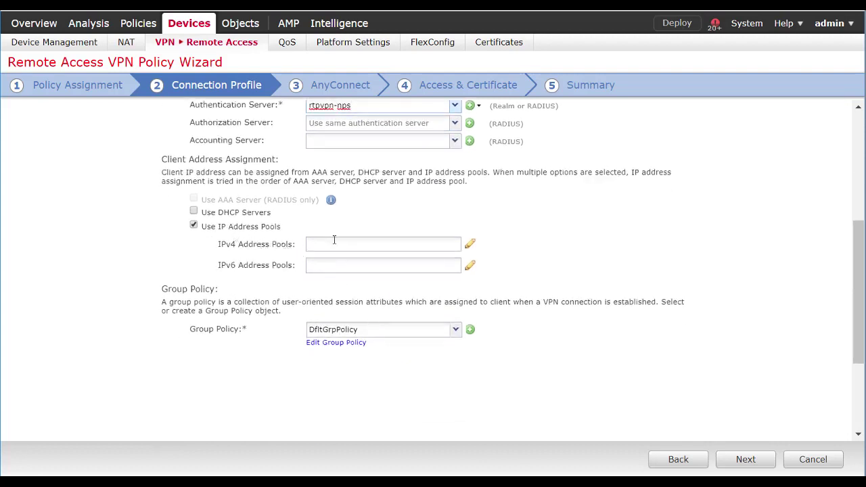
# Assign vpn_pool as the profile's IPv4 address pool and advance to the AnyConnect step
pyautogui.click(470, 245)
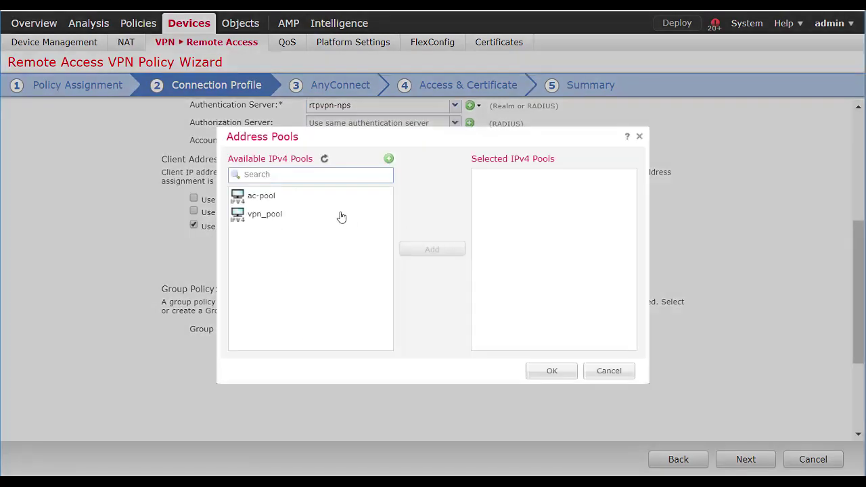
pyautogui.click(267, 215)
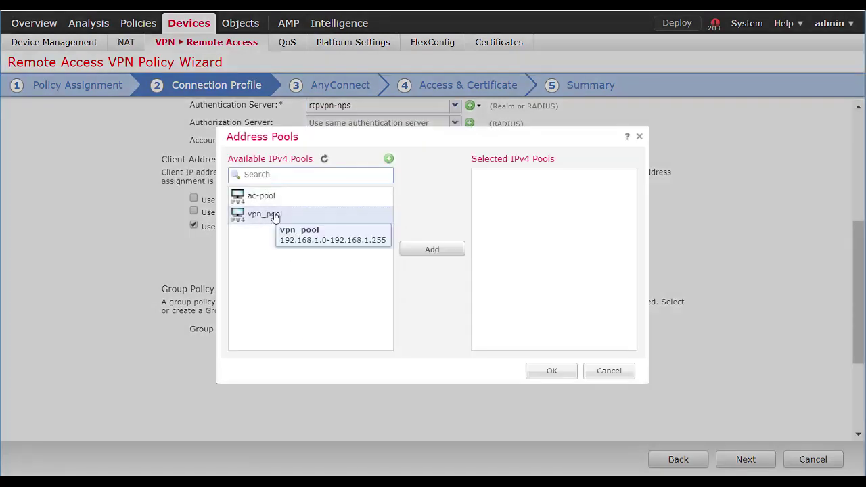
pyautogui.click(433, 250)
pyautogui.click(552, 373)
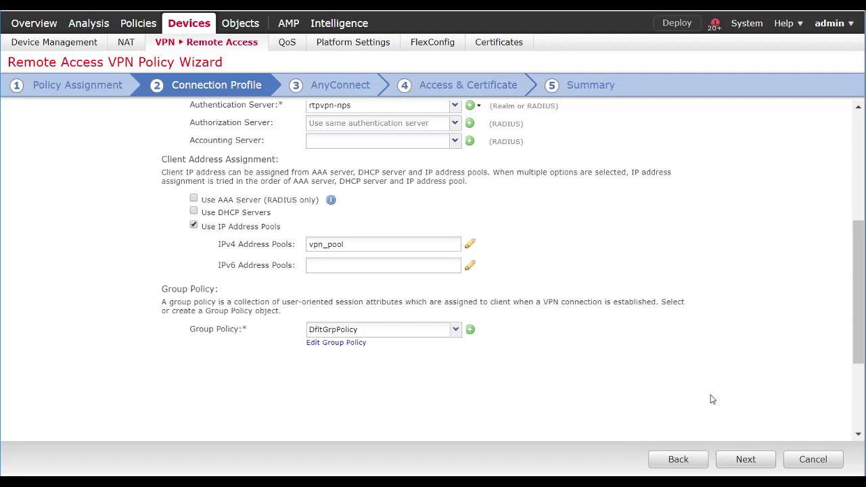
pyautogui.click(747, 459)
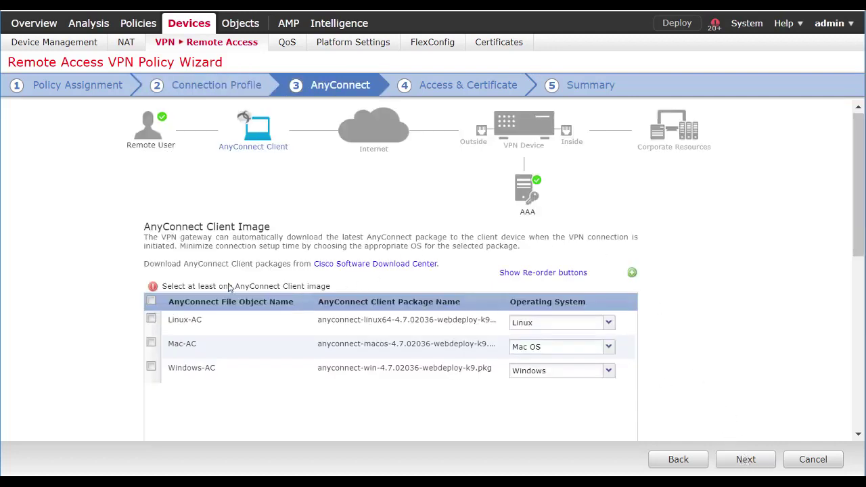
# Include all three AnyConnect client images and use the outside zone for VPN access
pyautogui.click(151, 301)
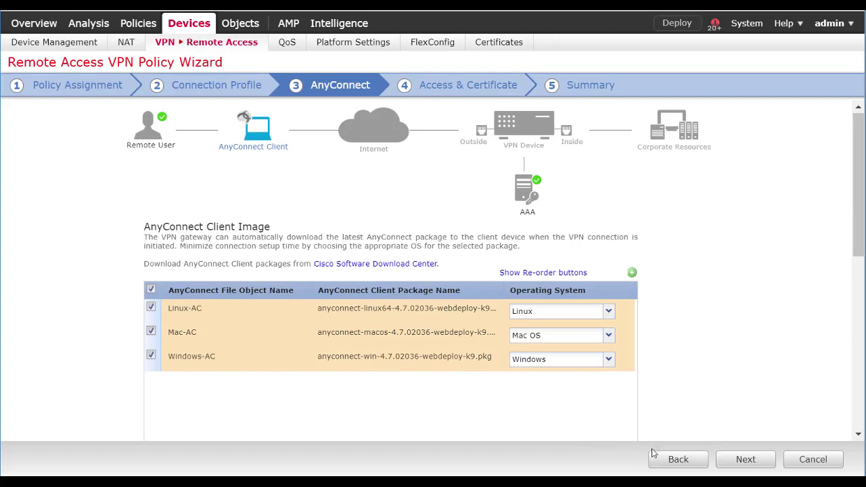
pyautogui.click(745, 462)
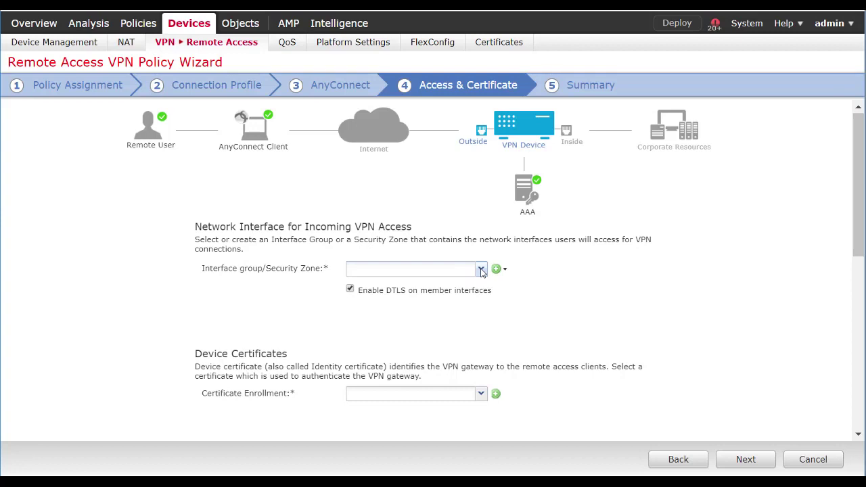
pyautogui.click(481, 271)
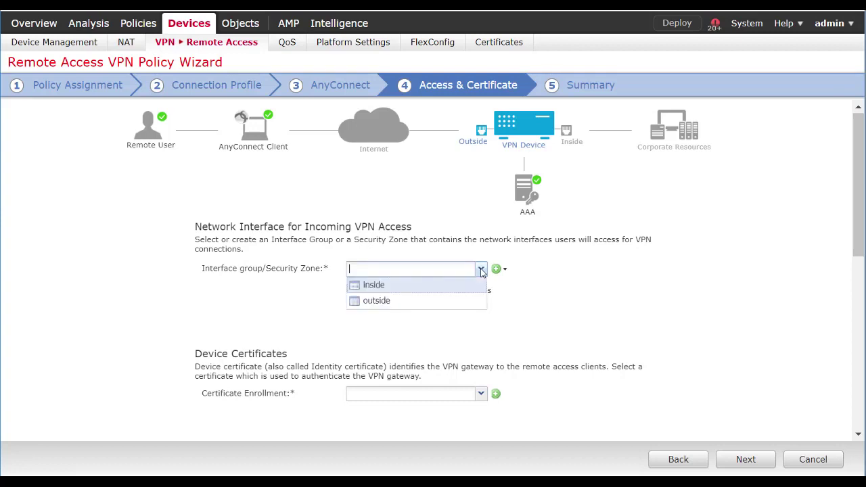
pyautogui.click(384, 302)
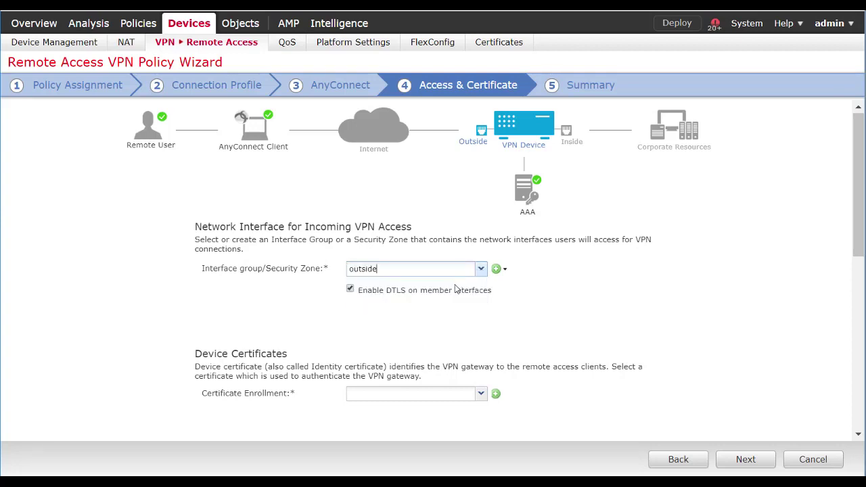
# Use CA1 as the device certificate and bypass Access Control for decrypted traffic
pyautogui.click(480, 395)
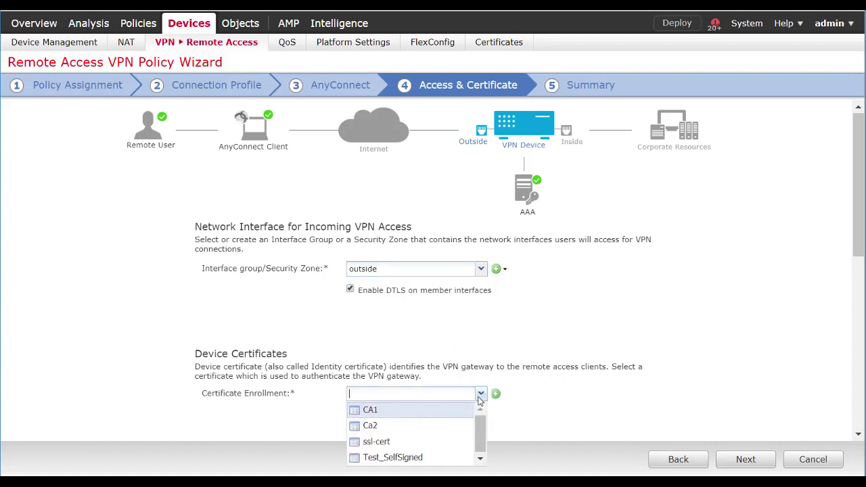
pyautogui.click(369, 412)
pyautogui.scroll(-4, 537, 394)
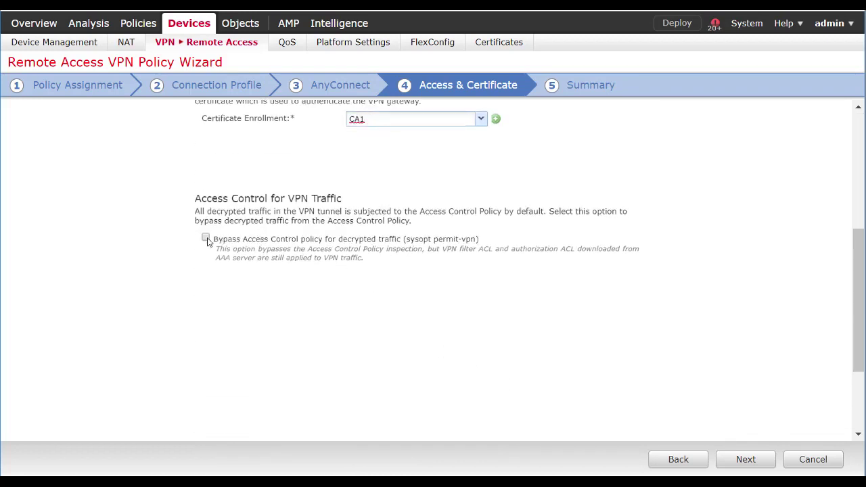
pyautogui.click(205, 239)
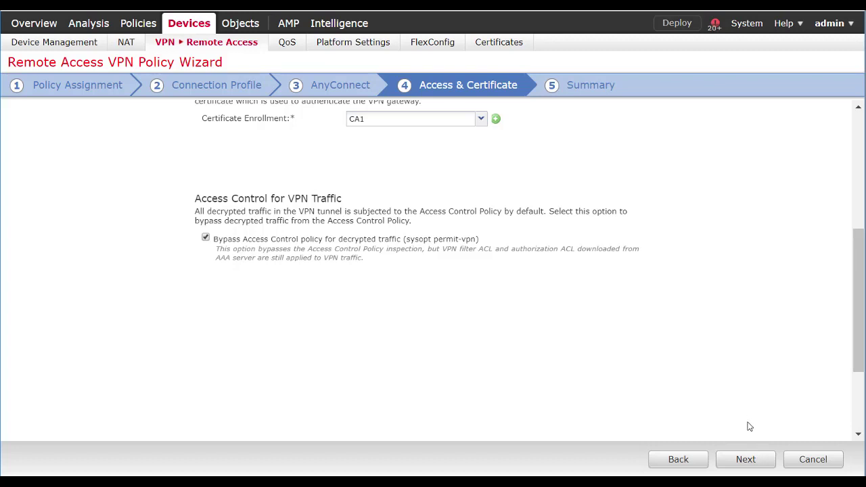
# Review the FTDTraining settings on the Summary step and finish the wizard to save the policy
pyautogui.click(746, 460)
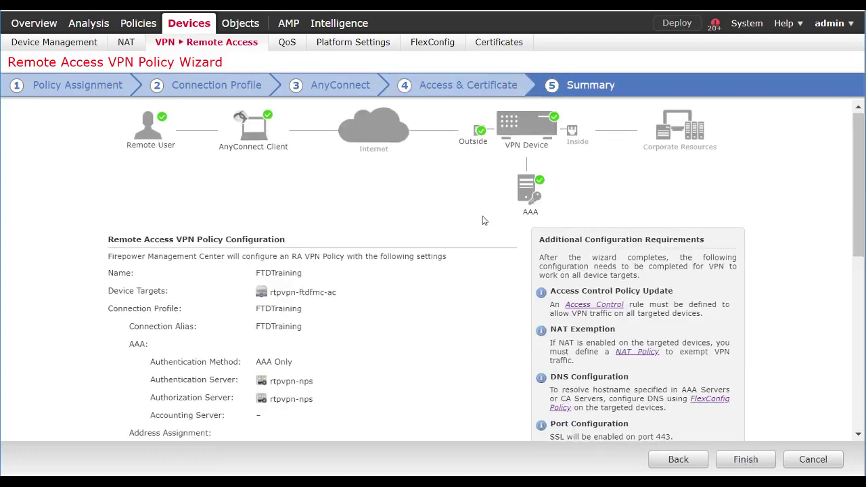
pyautogui.scroll(-3, 447, 226)
pyautogui.scroll(-3, 406, 250)
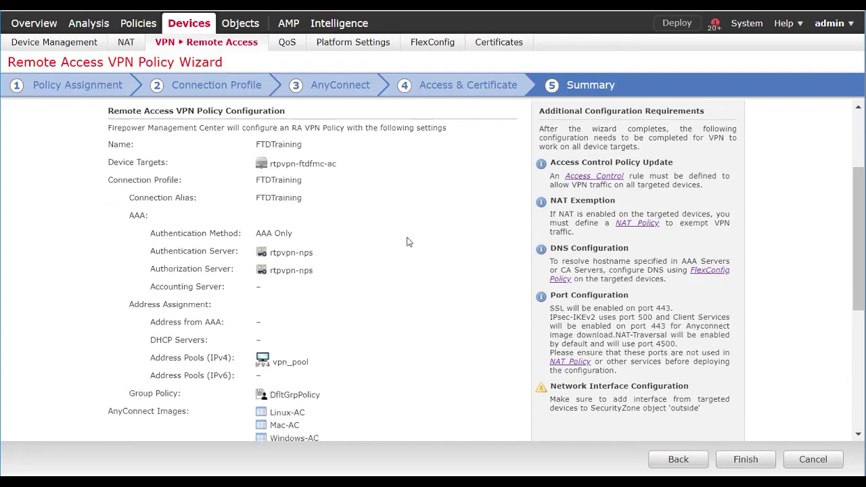
pyautogui.scroll(5, 377, 323)
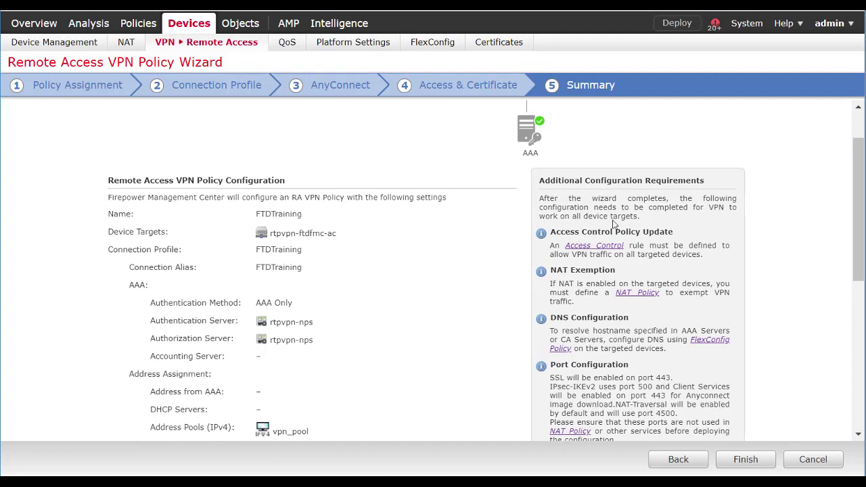
pyautogui.scroll(1, 675, 250)
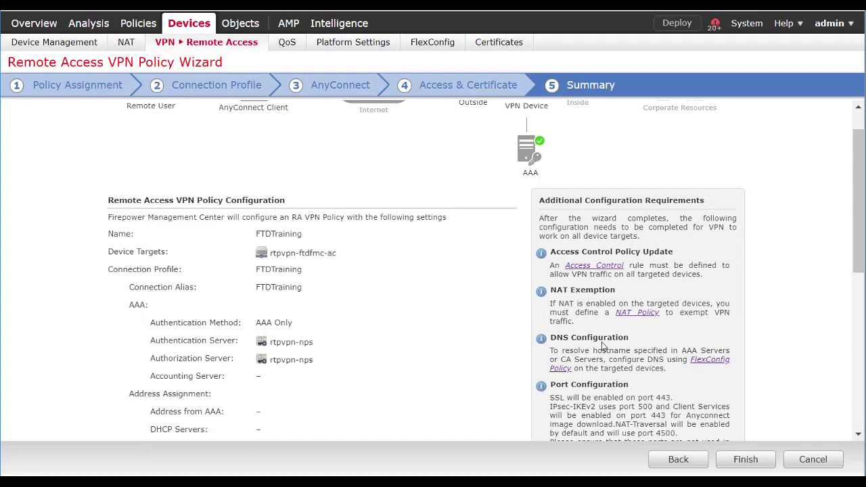
pyautogui.scroll(-5, 590, 349)
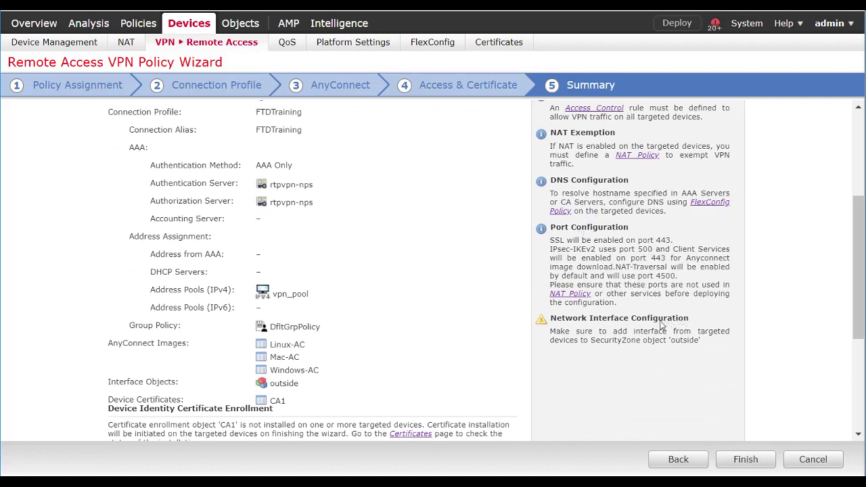
pyautogui.scroll(-1, 708, 327)
pyautogui.scroll(5, 707, 326)
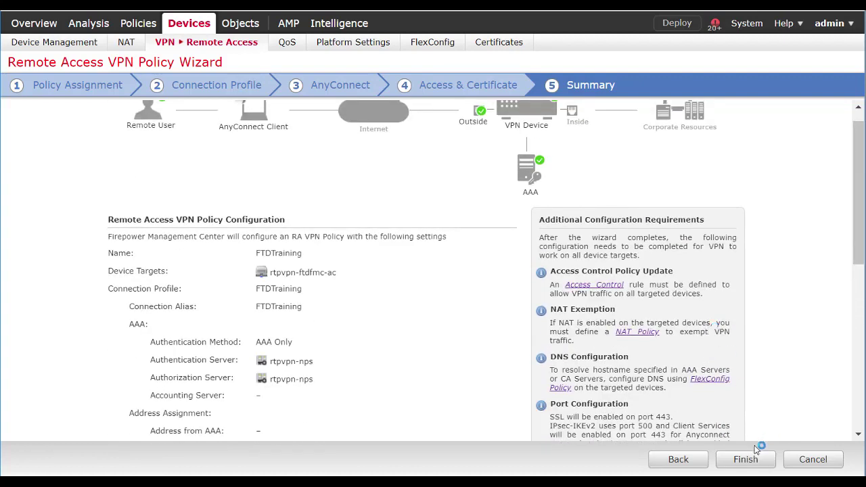
pyautogui.click(746, 460)
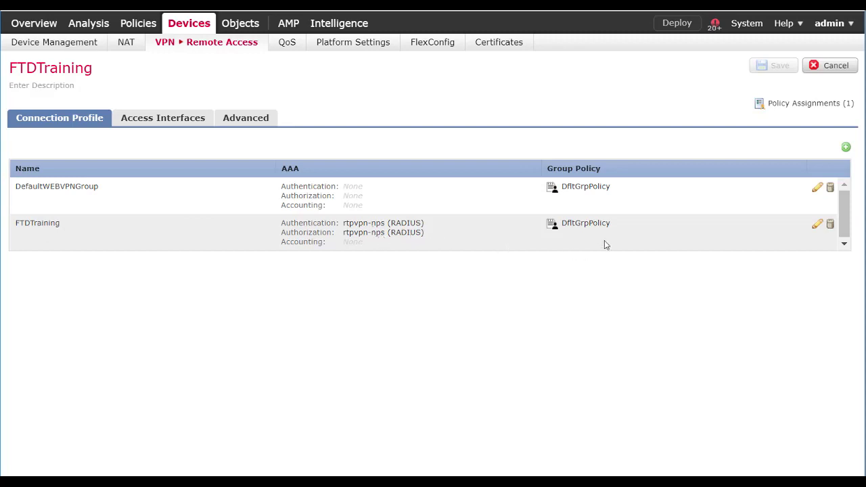
pyautogui.click(818, 225)
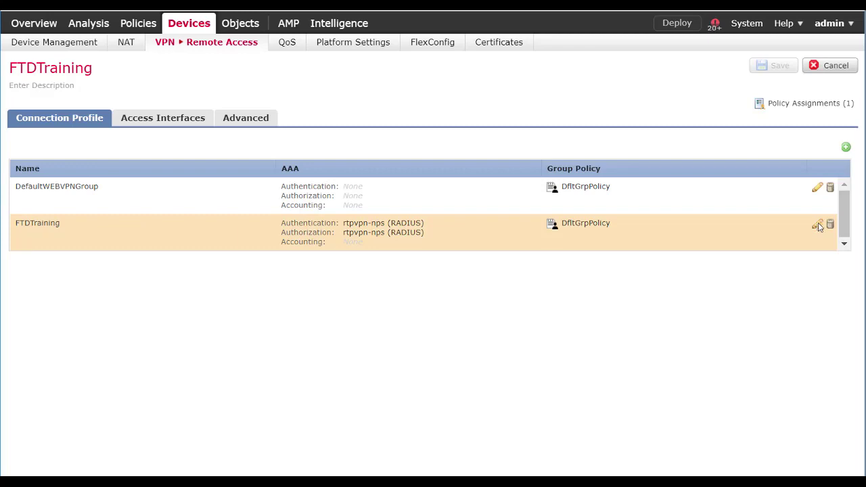
pyautogui.click(817, 225)
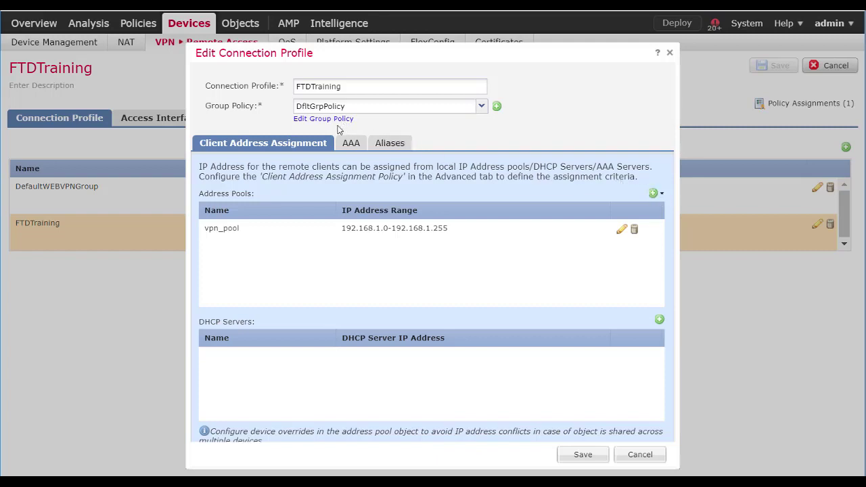
pyautogui.click(347, 148)
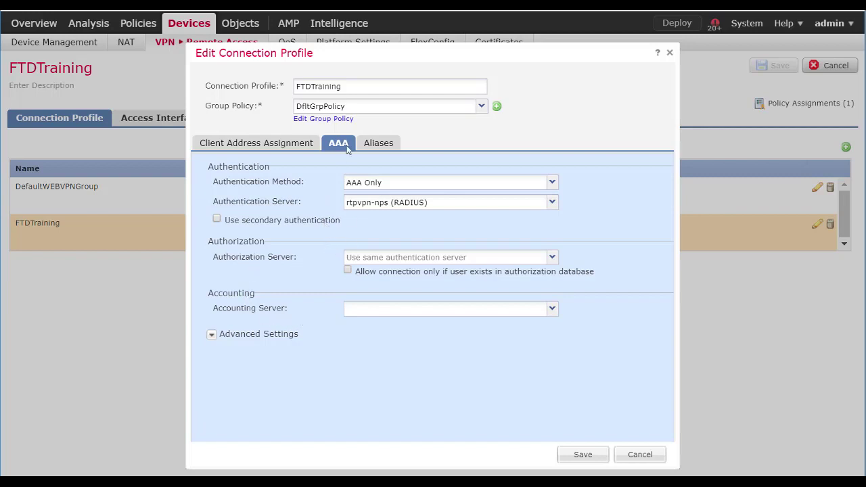
pyautogui.click(378, 145)
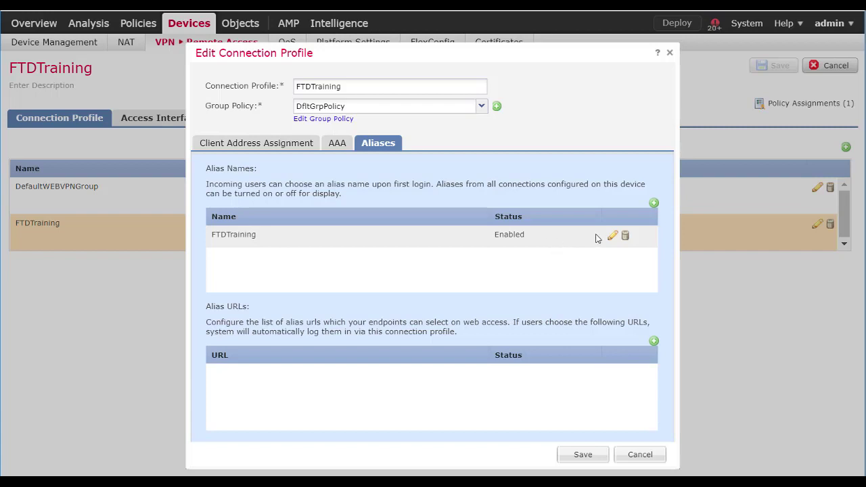
pyautogui.click(634, 455)
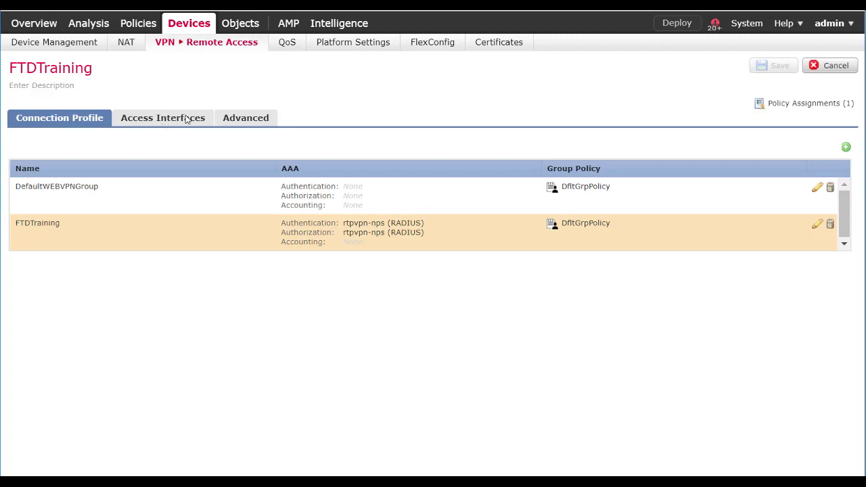
# Check the Access Interfaces tab, abandon adding another interface, and open the Advanced settings
pyautogui.click(161, 122)
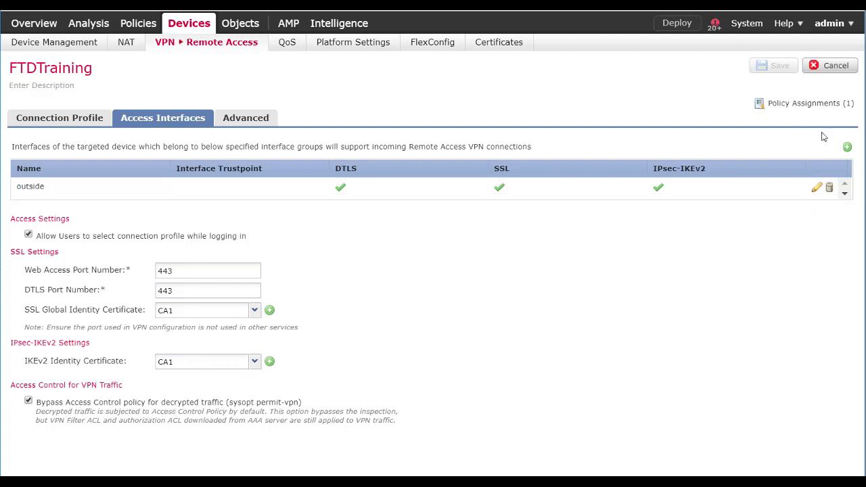
pyautogui.click(847, 148)
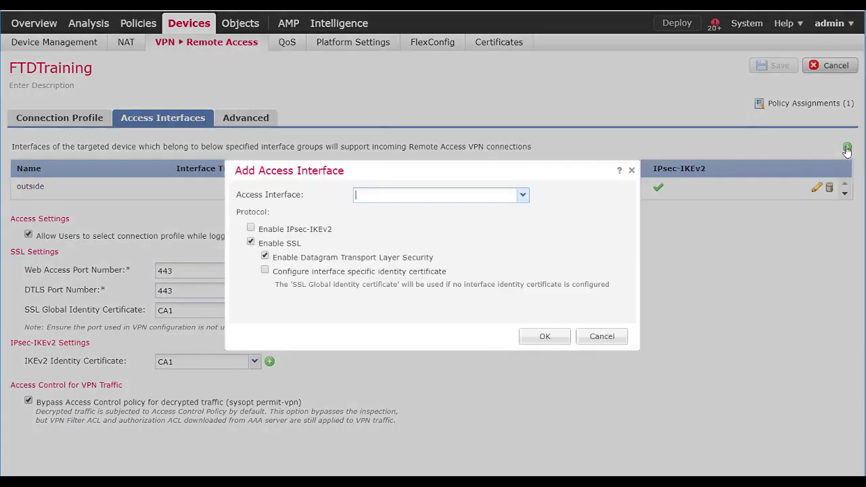
pyautogui.click(522, 194)
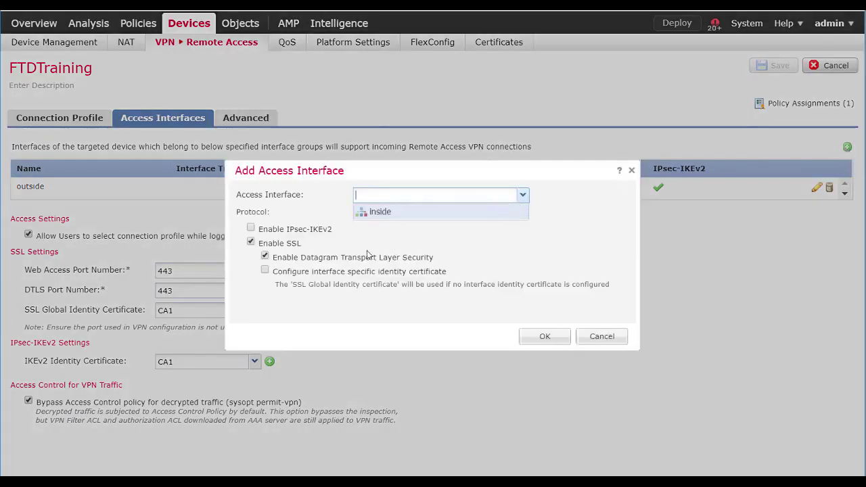
pyautogui.click(607, 343)
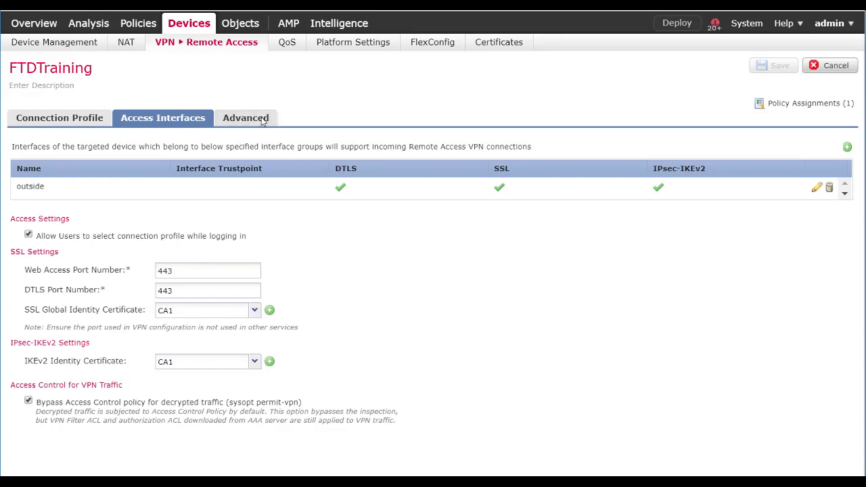
pyautogui.click(252, 122)
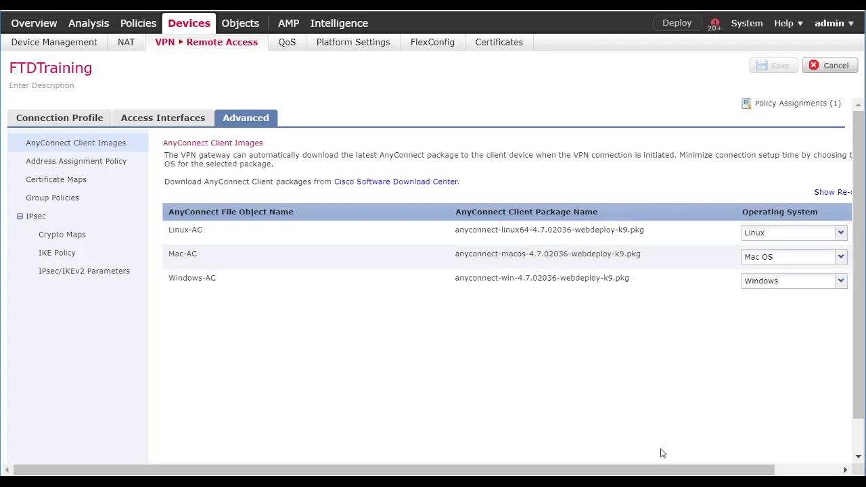
# Scroll across the AnyConnect client image mappings, then show the Address Assignment Policy options
pyautogui.moveTo(682, 472); pyautogui.dragTo(746, 472)
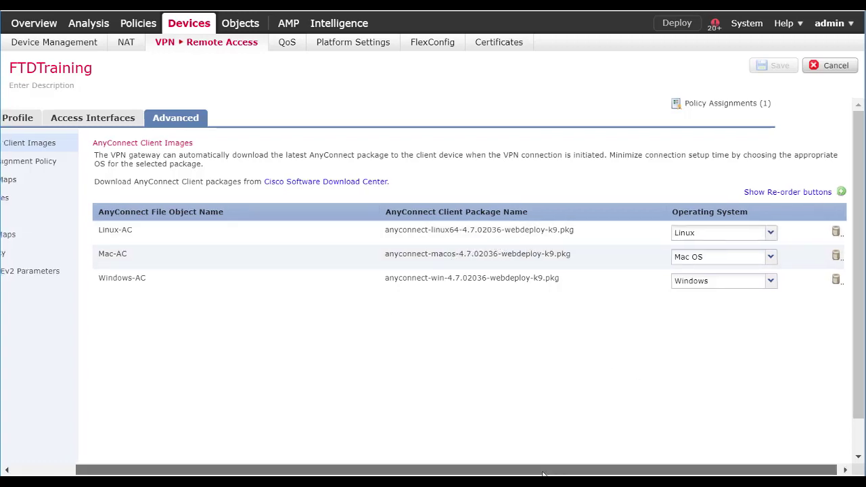
pyautogui.moveTo(559, 469); pyautogui.dragTo(490, 469)
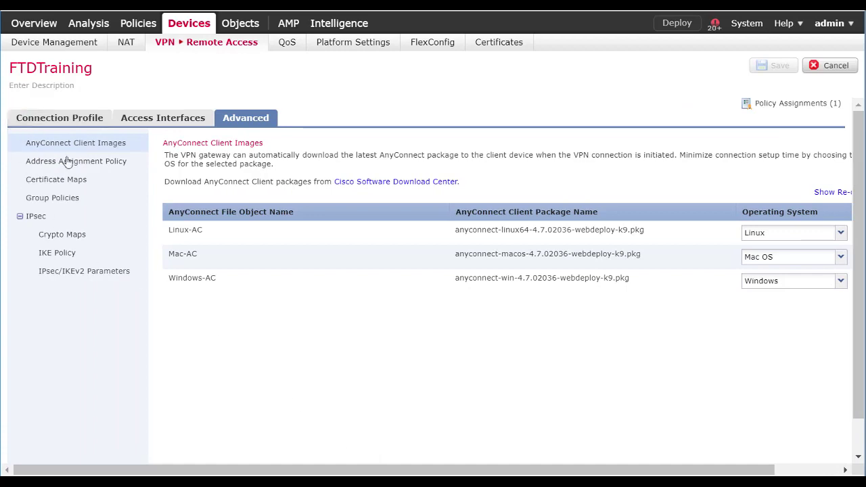
pyautogui.click(63, 161)
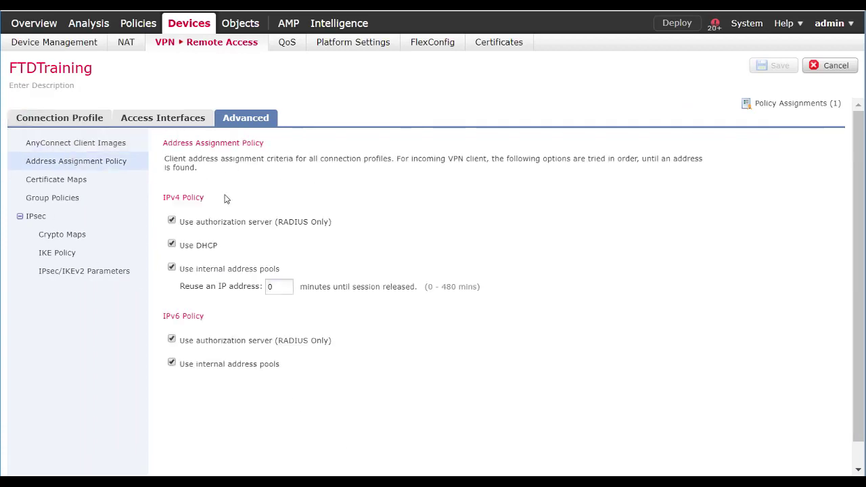
# Stop assigning IPv4 addresses from the RADIUS server and view the Certificate Maps settings
pyautogui.click(172, 222)
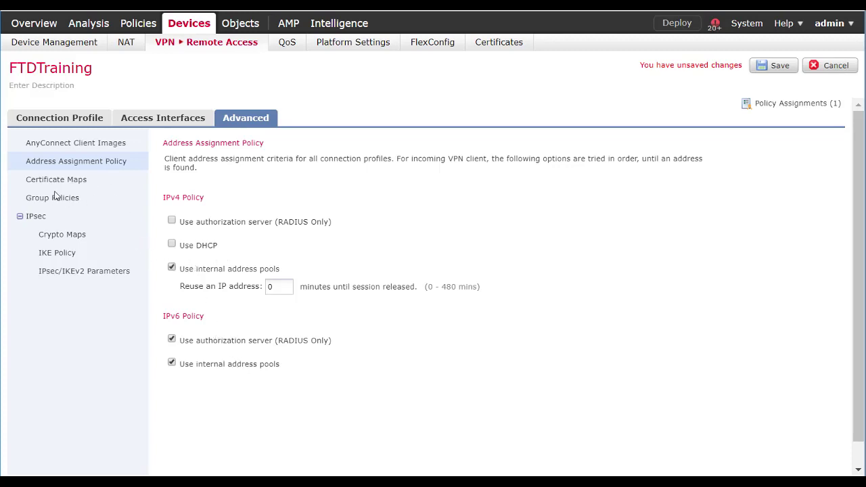
pyautogui.click(79, 181)
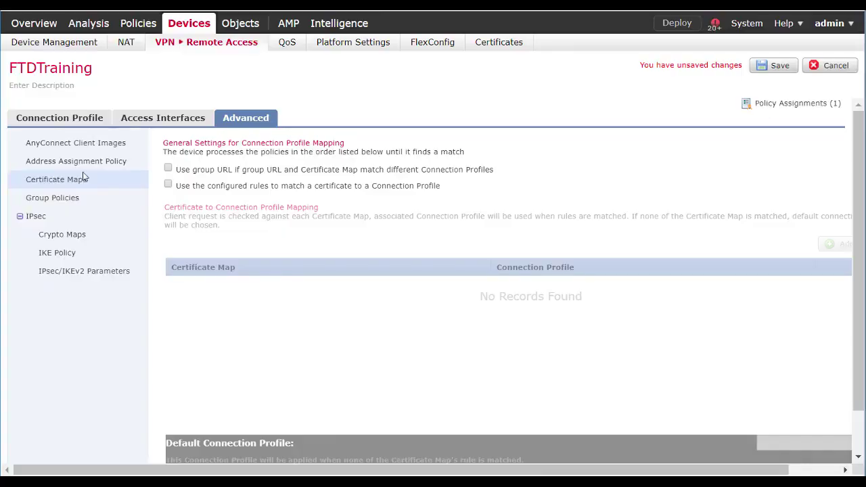
# Under Group Policies, start a brand new group policy and begin naming it NewGroup
pyautogui.click(62, 202)
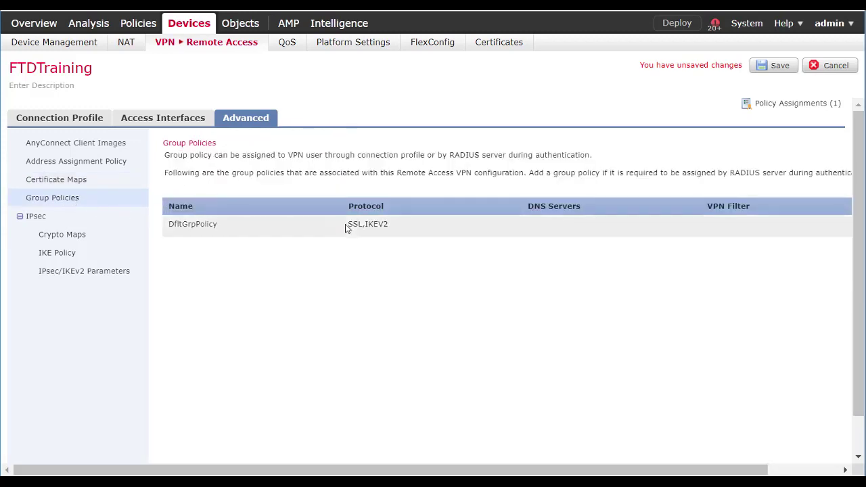
pyautogui.moveTo(629, 469); pyautogui.dragTo(793, 467)
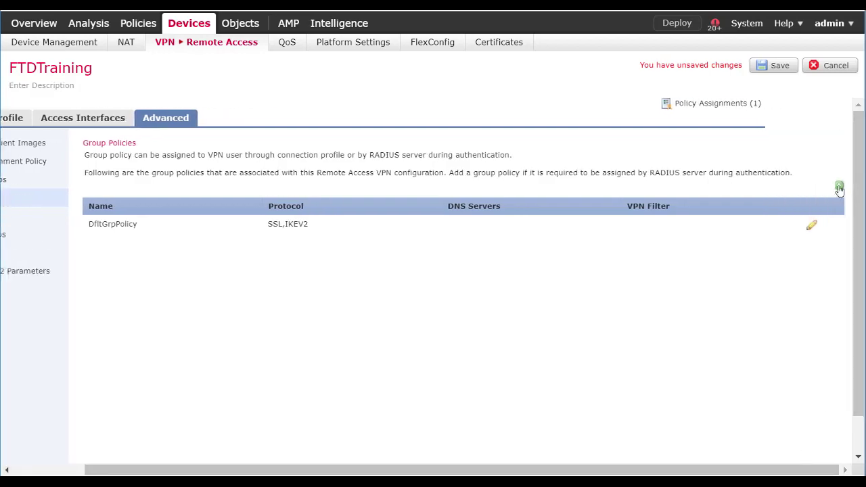
pyautogui.click(839, 186)
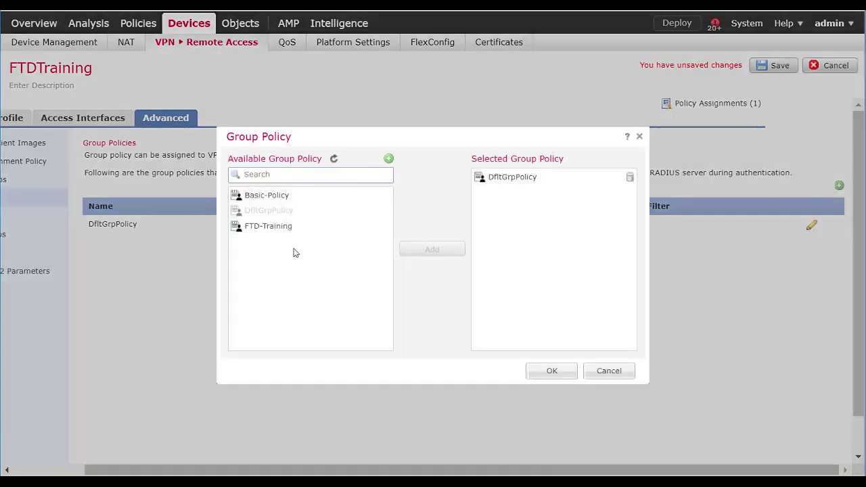
pyautogui.click(389, 159)
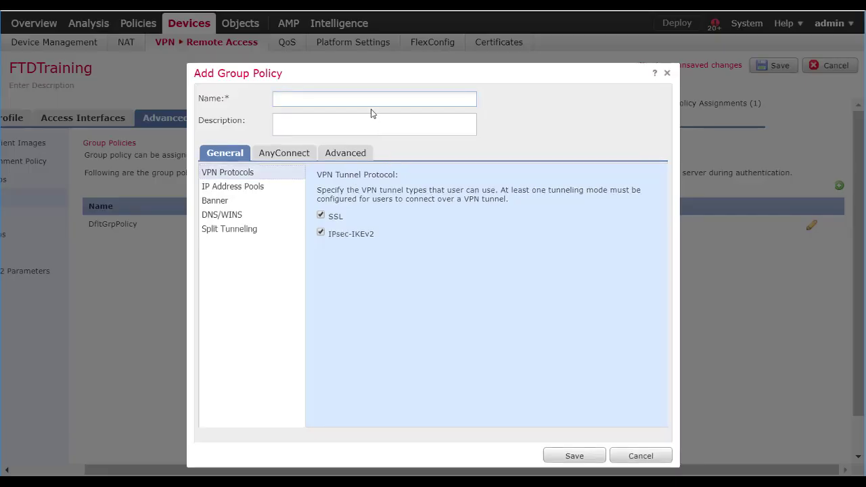
pyautogui.write('NewGroup')
# Add ac-pool (172.16.1.1-172.16.1.100) to NewGroup's IP address pools and go to its banner settings
pyautogui.click(264, 191)
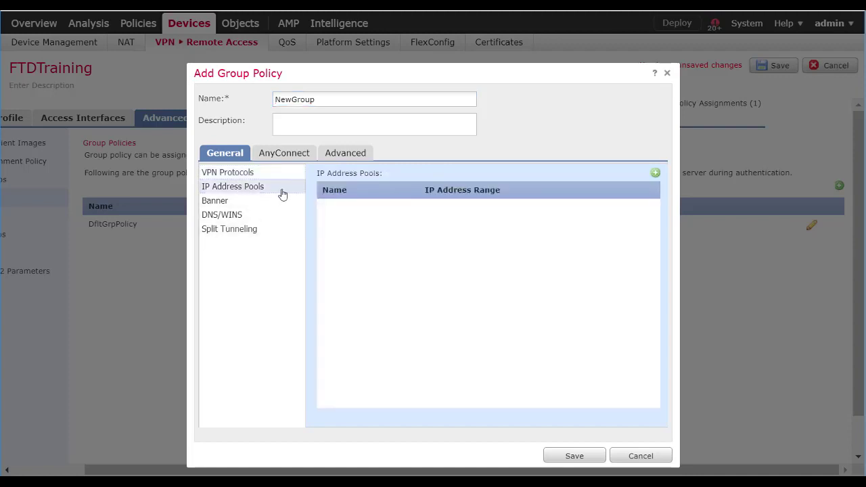
pyautogui.click(653, 175)
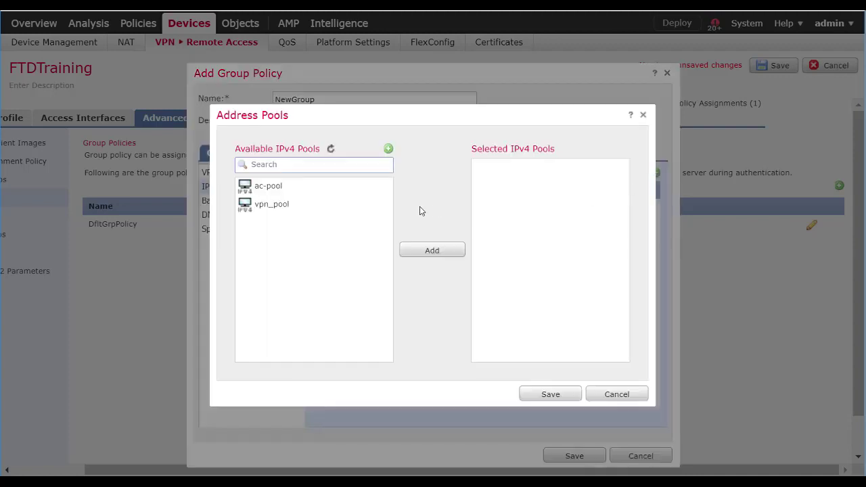
pyautogui.click(283, 193)
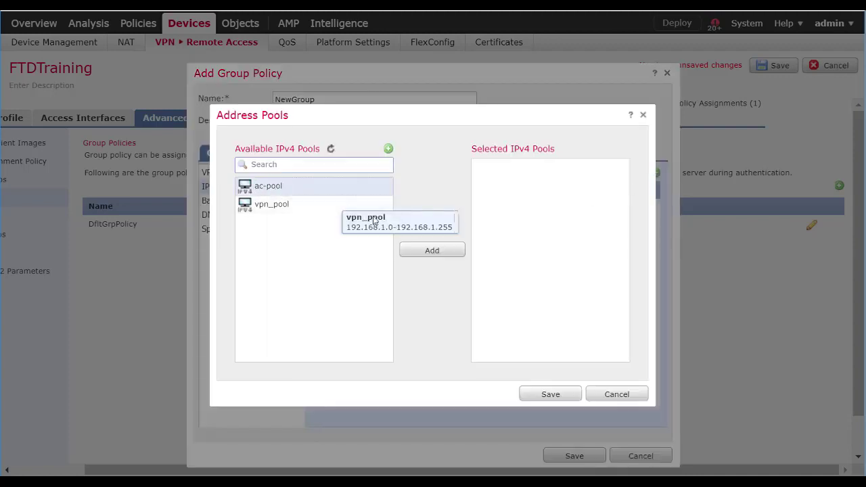
pyautogui.click(437, 254)
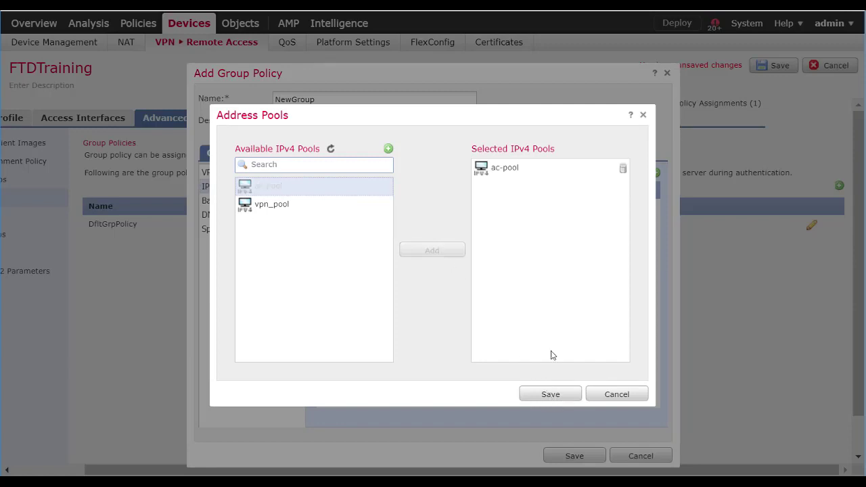
pyautogui.click(551, 395)
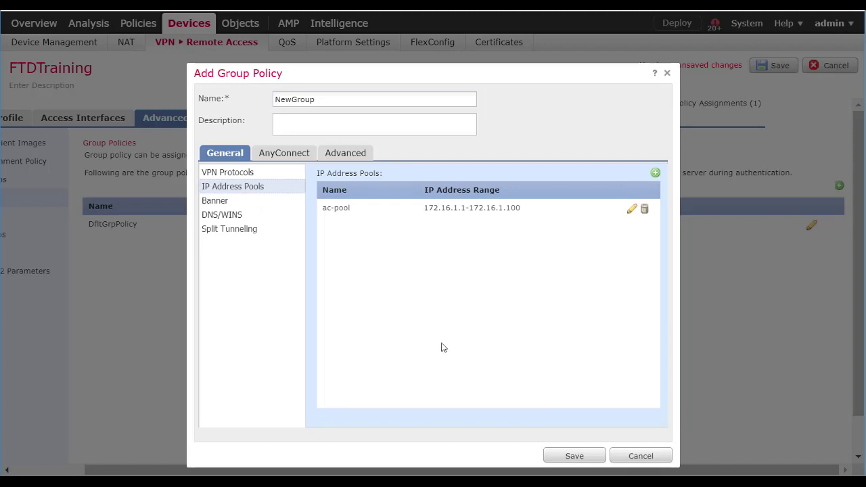
pyautogui.click(223, 201)
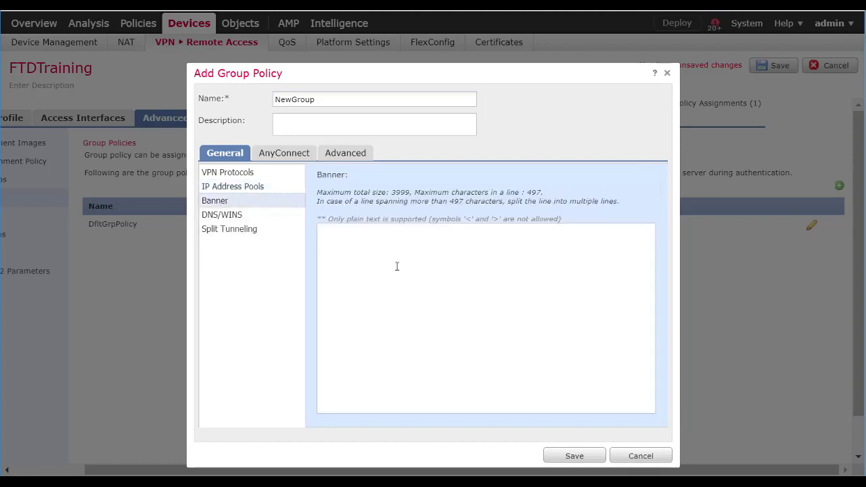
# Set NewGroup's banner to 'Keep out' and review DNS/WINS settings without adding a network object
pyautogui.click(403, 260)
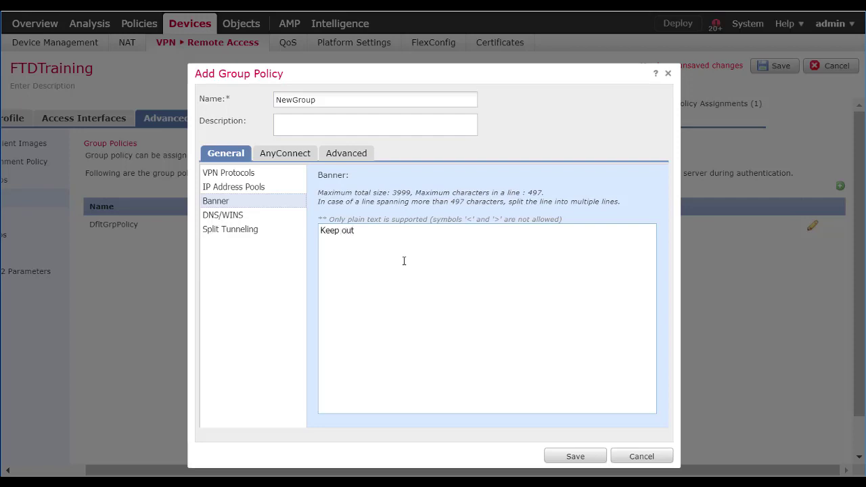
pyautogui.click(227, 216)
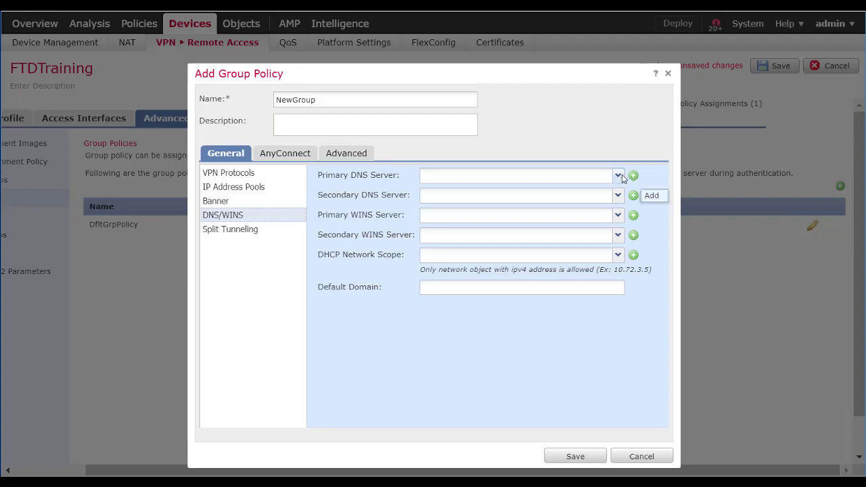
pyautogui.click(632, 176)
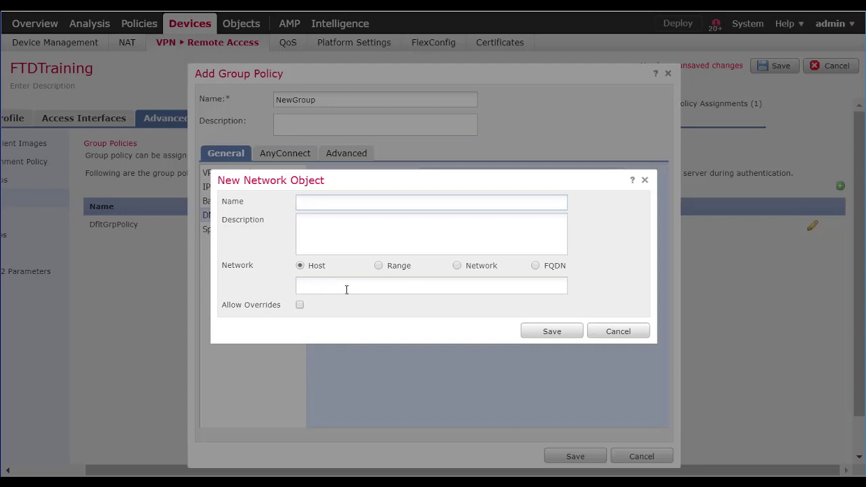
pyautogui.click(639, 331)
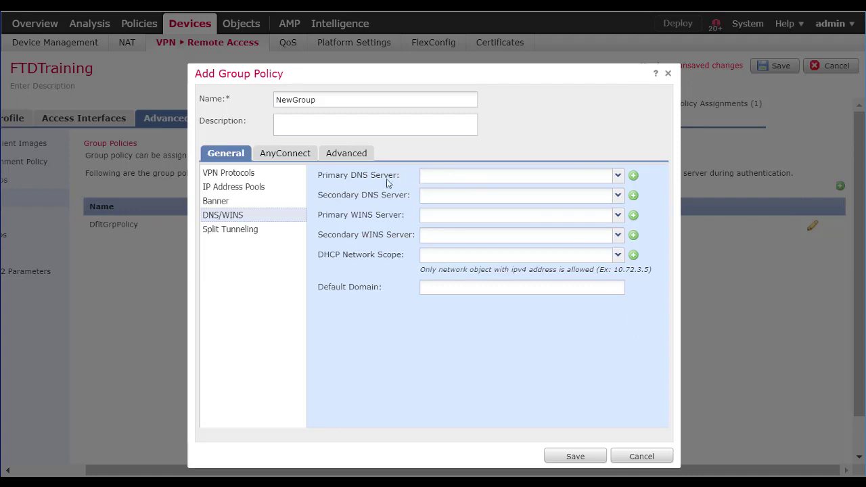
pyautogui.click(239, 231)
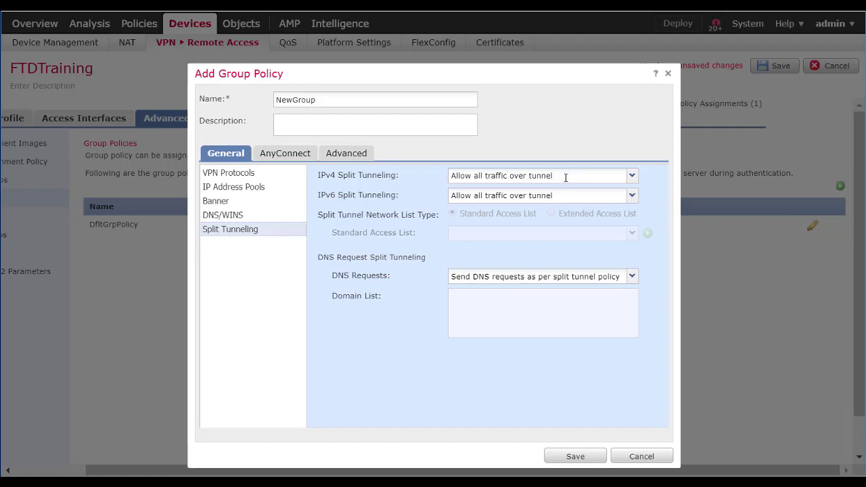
# Set IPv4 split tunneling to 'Tunnel networks specified below' and check the available standard access lists
pyautogui.click(631, 176)
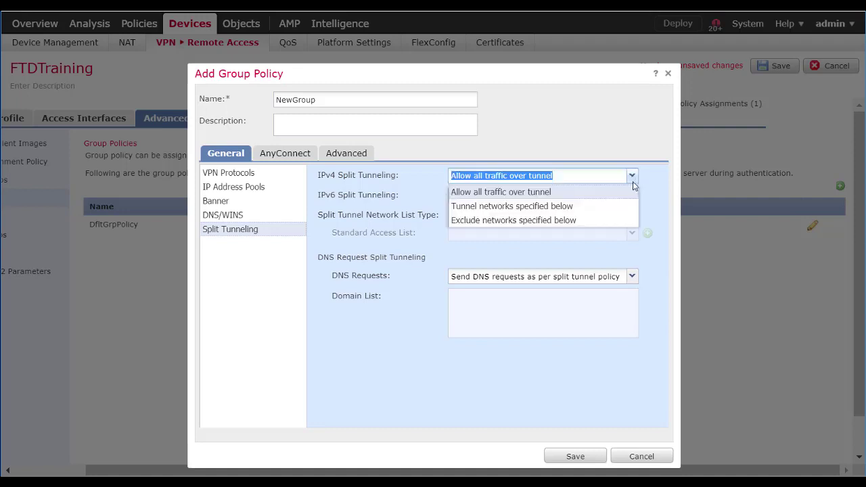
pyautogui.click(634, 183)
pyautogui.click(628, 179)
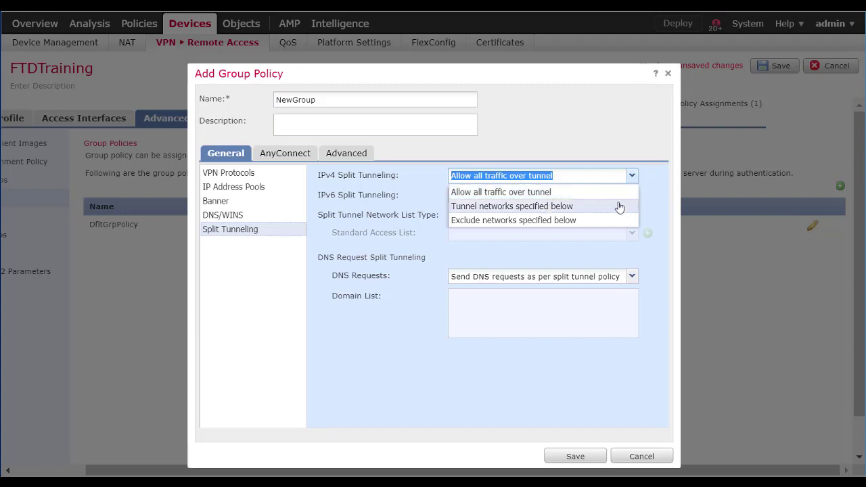
pyautogui.click(619, 206)
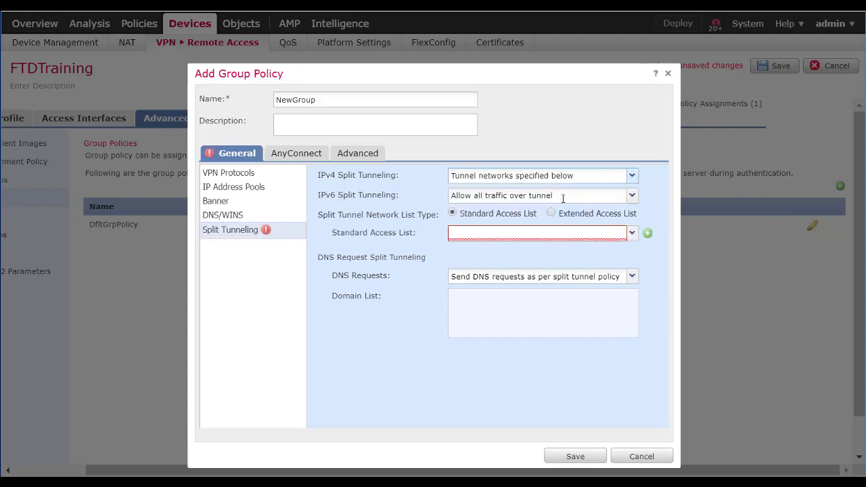
pyautogui.click(633, 234)
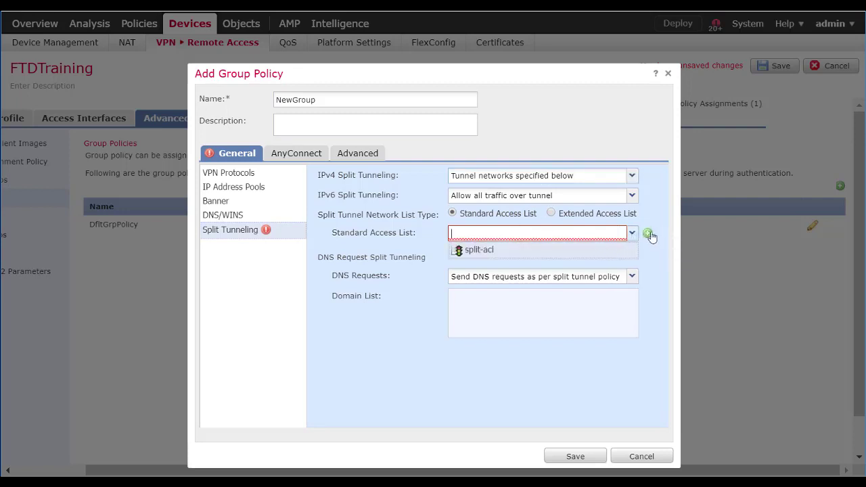
pyautogui.click(648, 235)
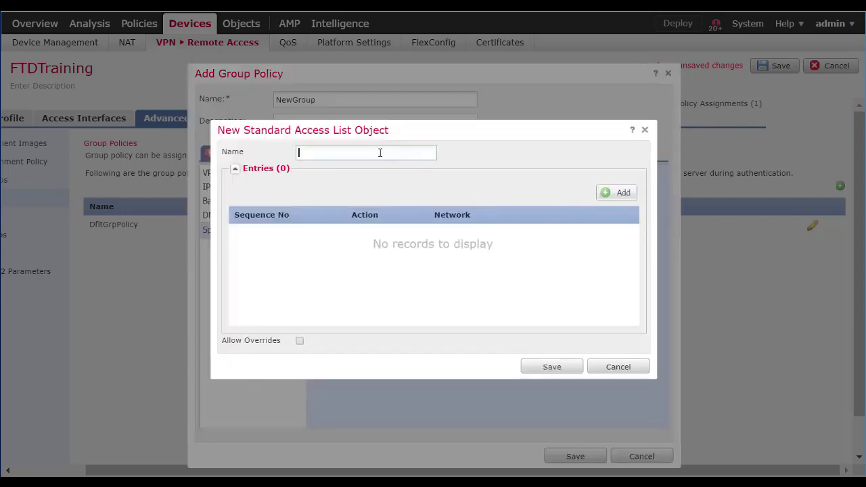
pyautogui.write('splitACL1')
pyautogui.click(620, 195)
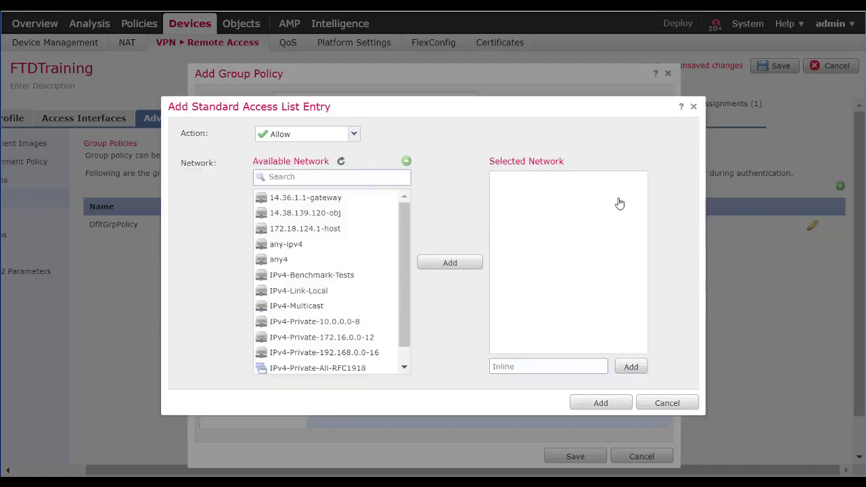
pyautogui.click(296, 178)
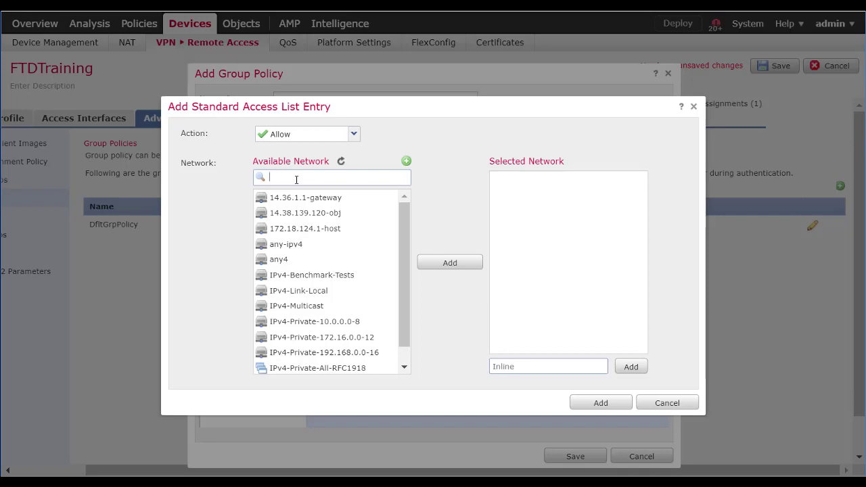
pyautogui.scroll(-1, 334, 310)
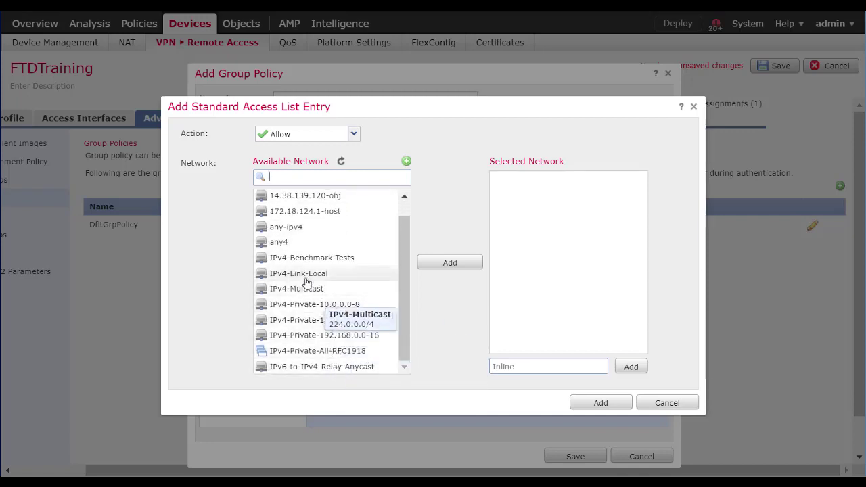
pyautogui.scroll(1, 306, 278)
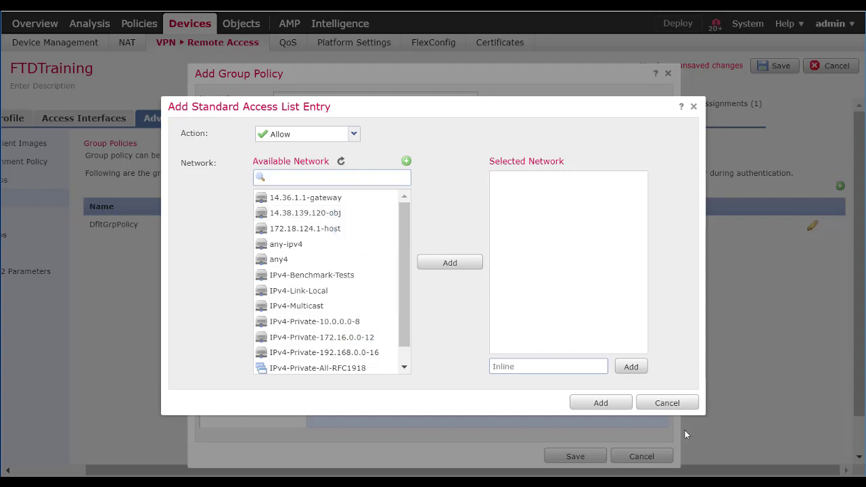
pyautogui.click(677, 404)
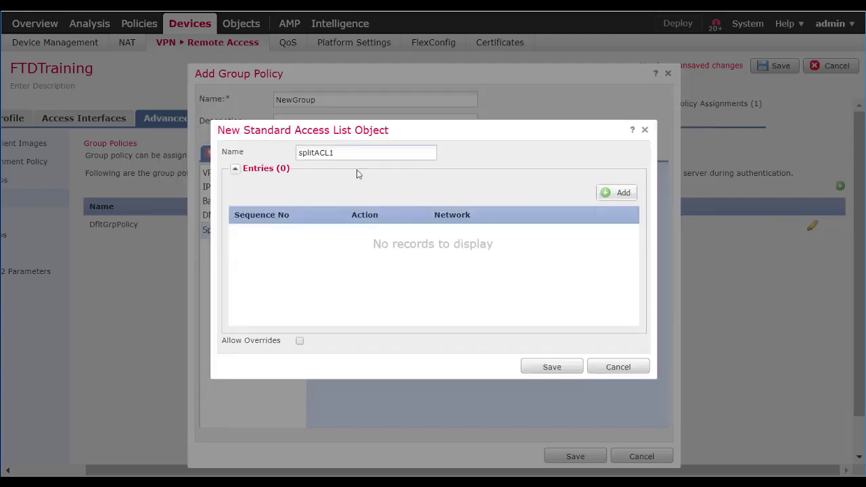
pyautogui.click(613, 368)
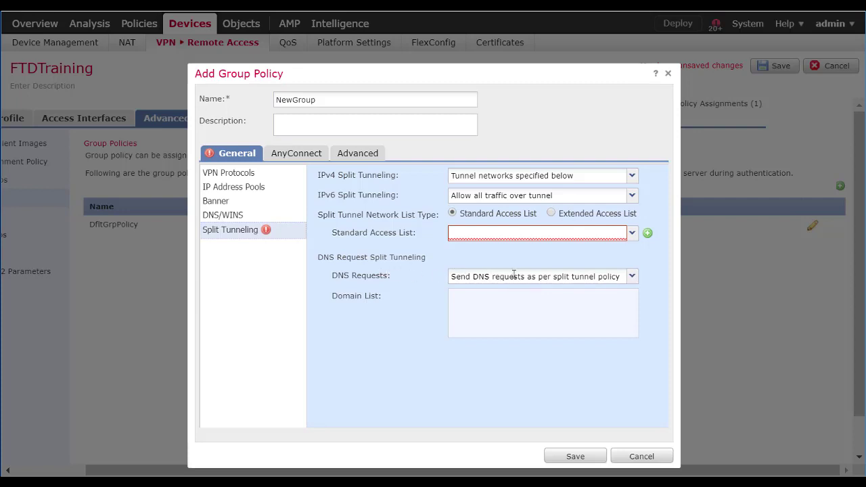
# Keep DNS request handling unchanged and return IPv4 split tunneling to 'Allow all traffic over tunnel'
pyautogui.click(632, 277)
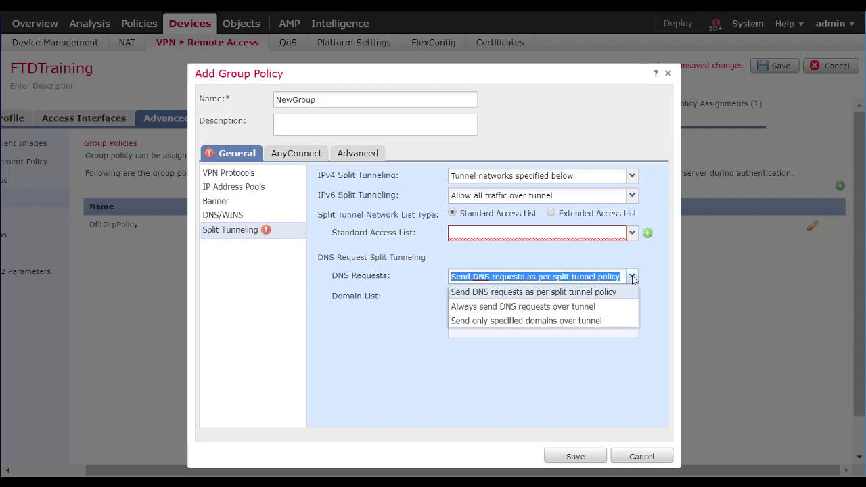
pyautogui.click(632, 277)
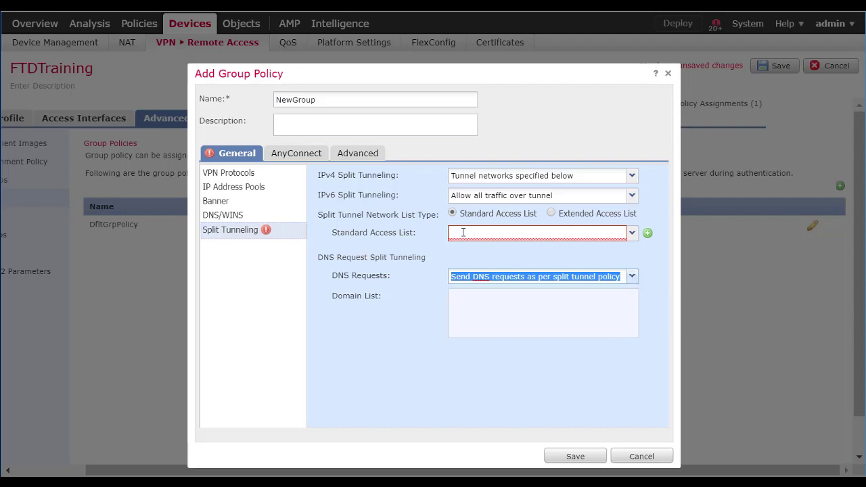
pyautogui.click(632, 175)
pyautogui.click(621, 190)
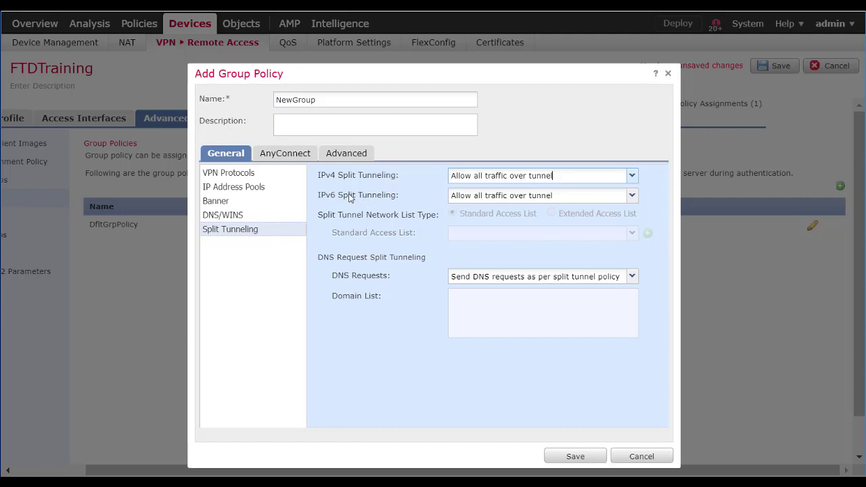
pyautogui.click(284, 156)
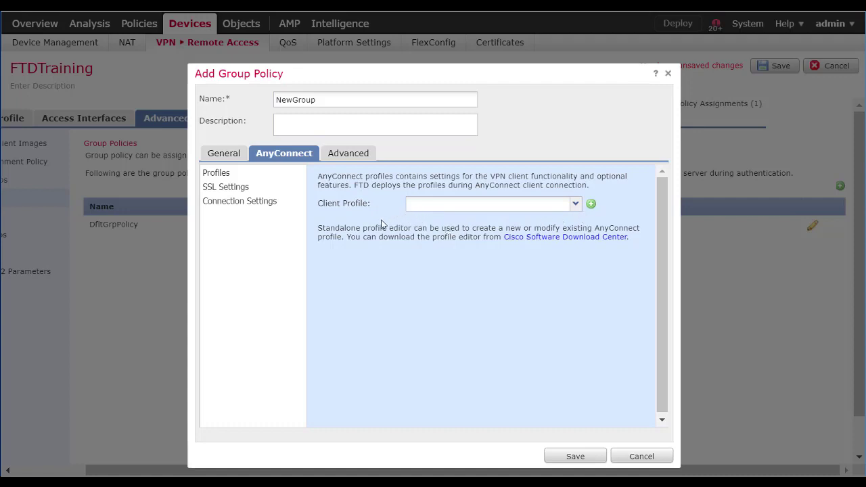
# Review NewGroup's AnyConnect SSL settings and keepalive/dead peer detection connection settings
pyautogui.click(236, 194)
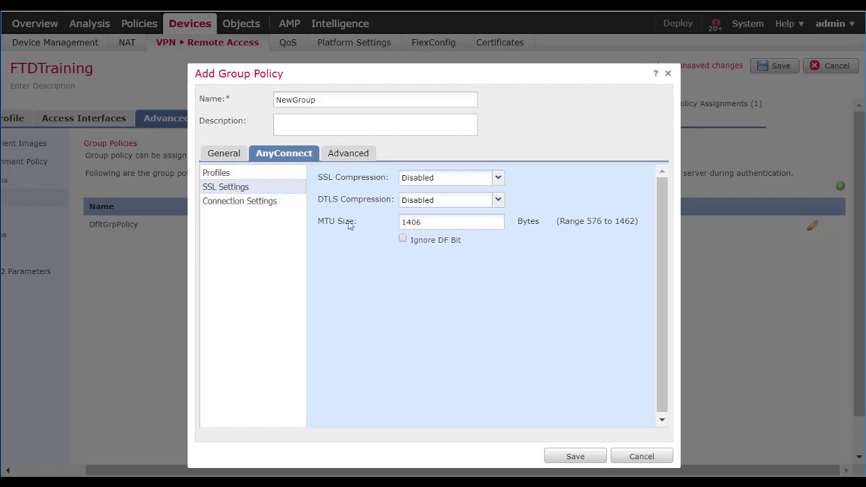
pyautogui.click(241, 202)
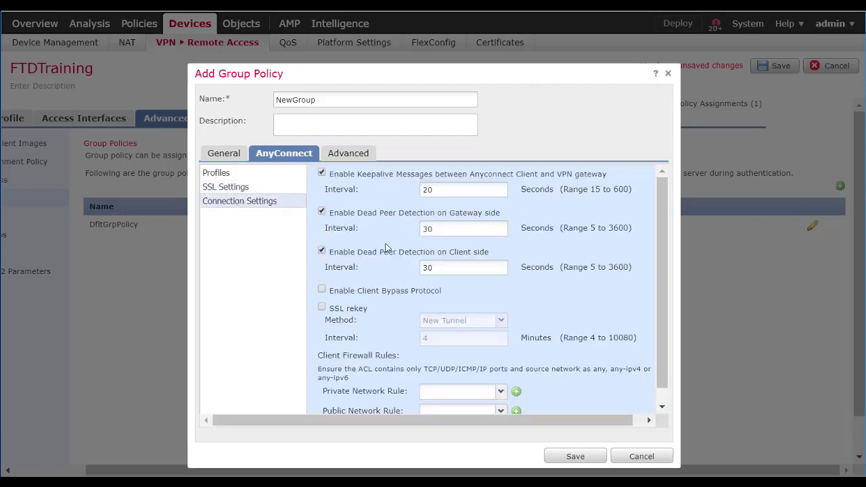
pyautogui.scroll(-1, 393, 256)
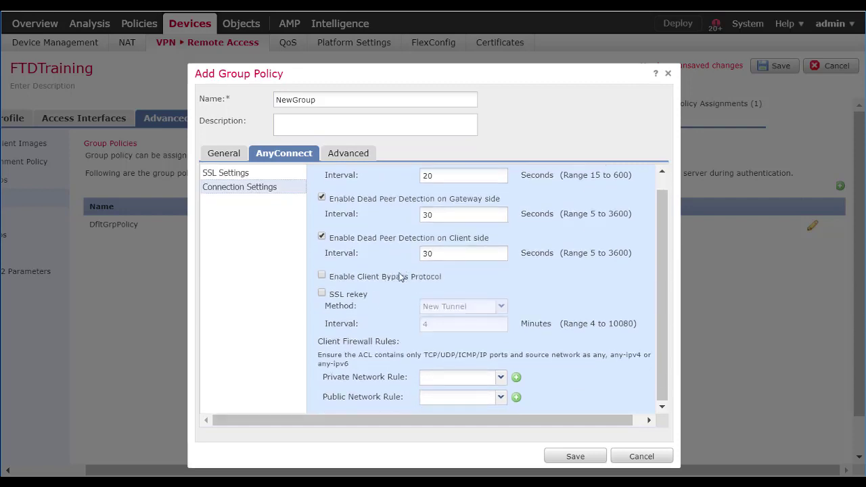
pyautogui.click(349, 155)
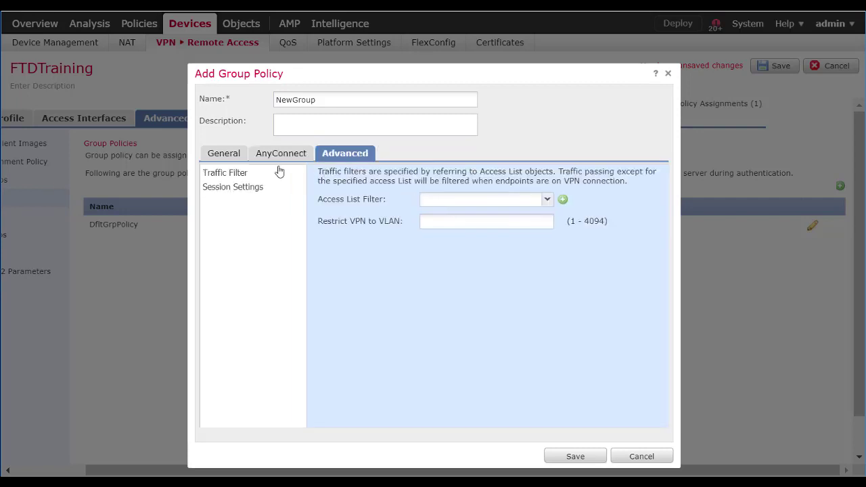
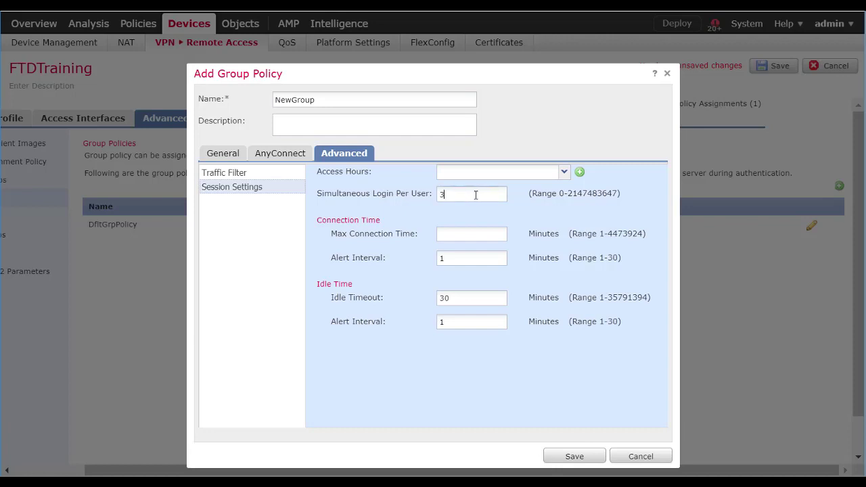
# Adjust NewGroup's simultaneous logins and maximum connection time settings, then save the NewGroup policy
pyautogui.click(476, 195)
pyautogui.click(465, 232)
pyautogui.click(572, 456)
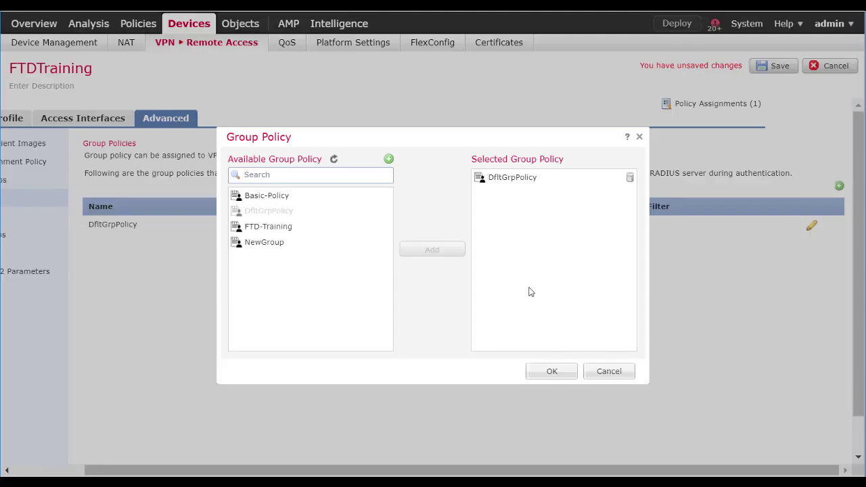
pyautogui.click(552, 373)
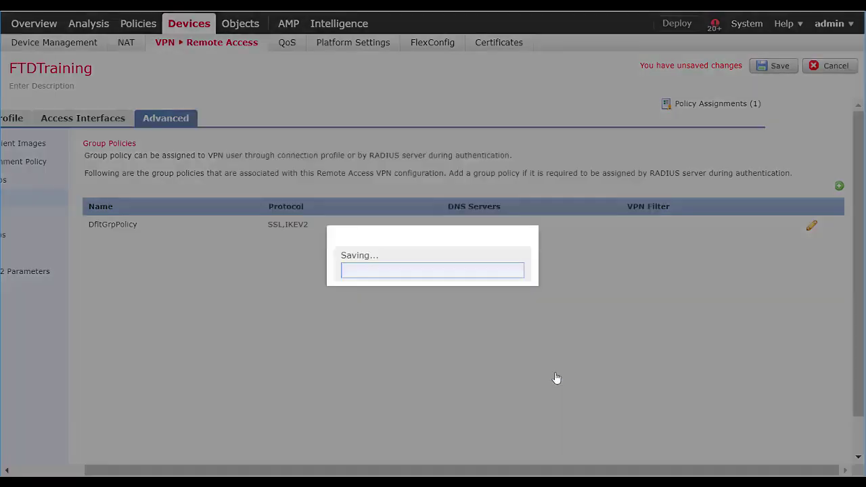
# Add FTD-Training to the VPN's group policies and bring up the connection profiles
pyautogui.click(839, 186)
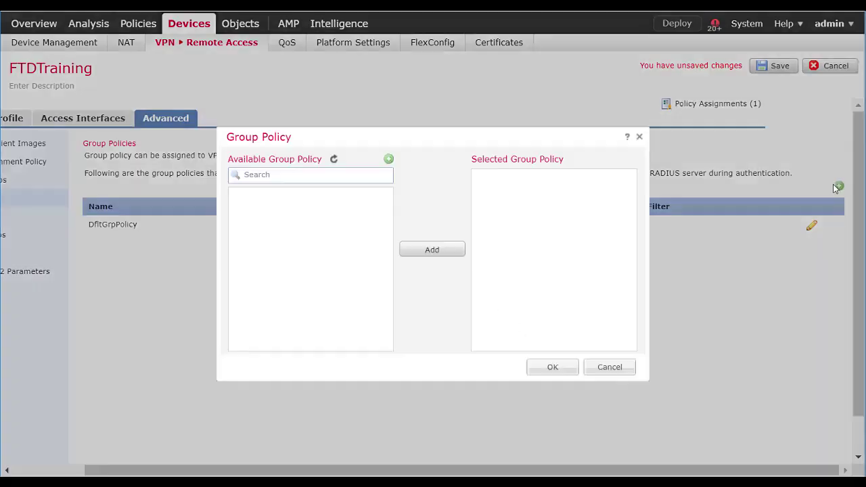
pyautogui.click(276, 230)
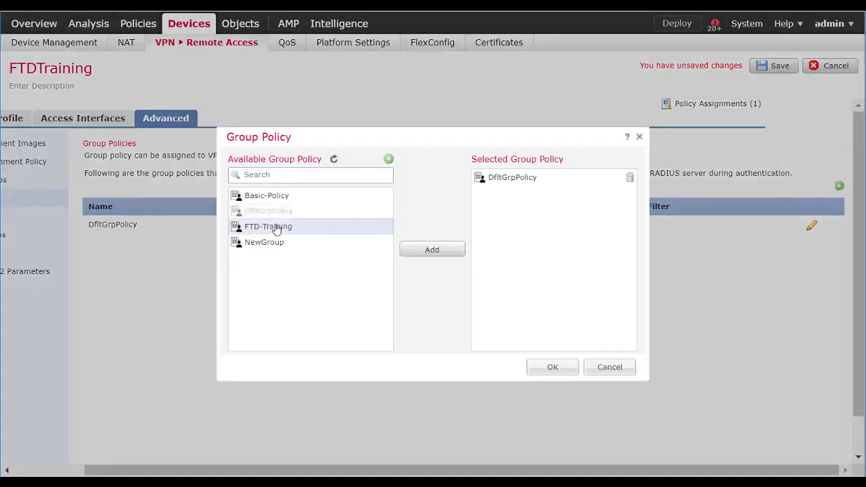
pyautogui.click(441, 251)
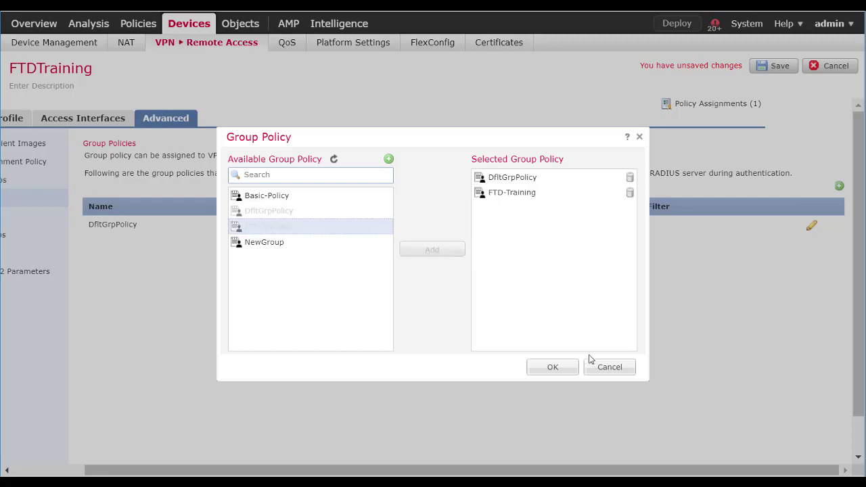
pyautogui.click(562, 369)
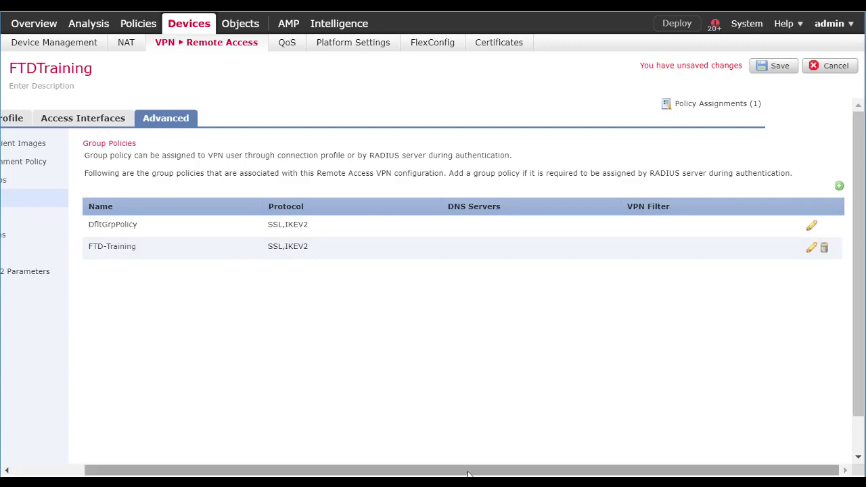
pyautogui.moveTo(454, 472); pyautogui.dragTo(332, 472)
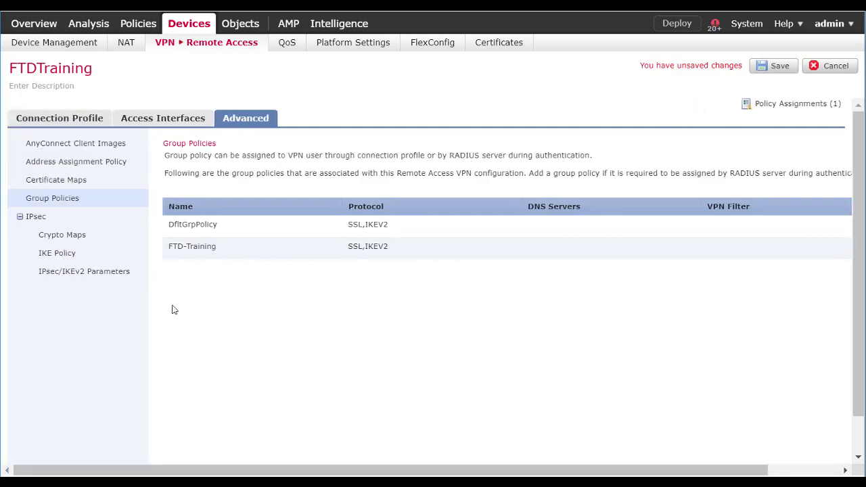
pyautogui.click(42, 123)
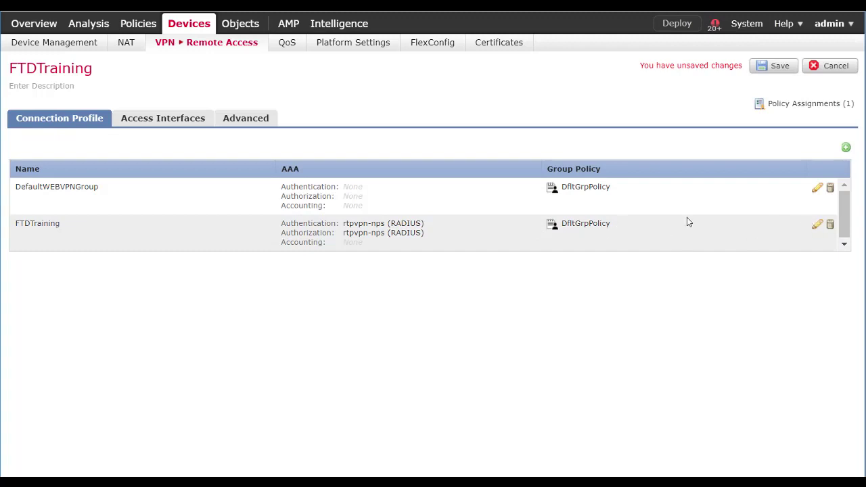
# Switch the FTDTraining connection profile's group policy to FTD-Training and save the remote access VPN
pyautogui.click(817, 226)
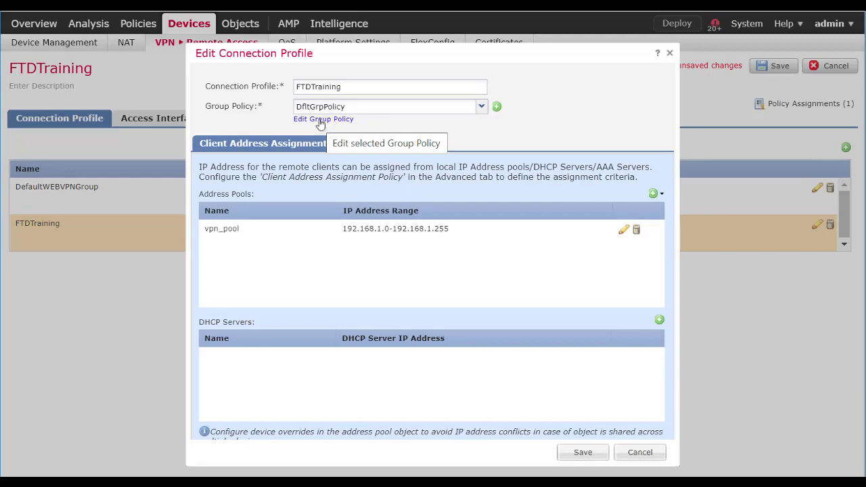
pyautogui.click(481, 106)
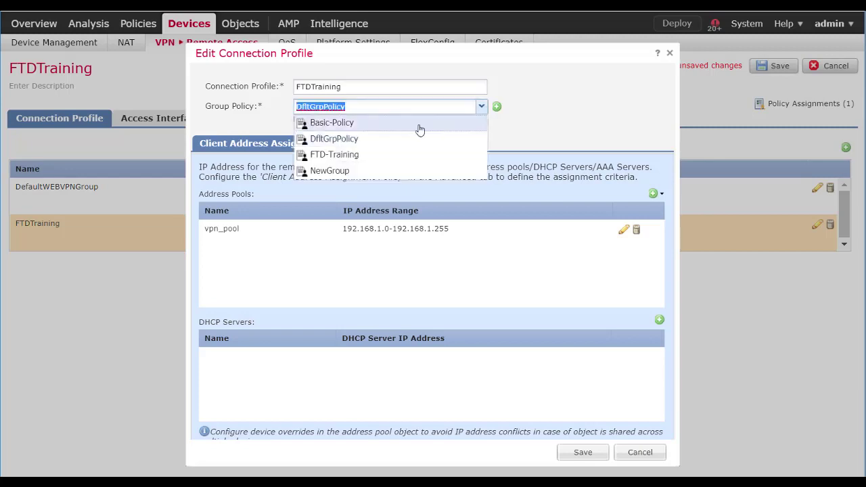
pyautogui.click(348, 157)
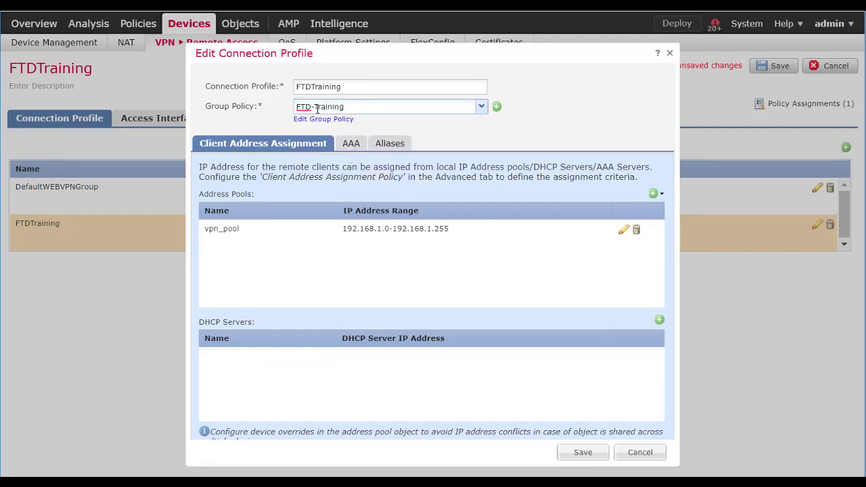
pyautogui.click(586, 452)
pyautogui.click(778, 66)
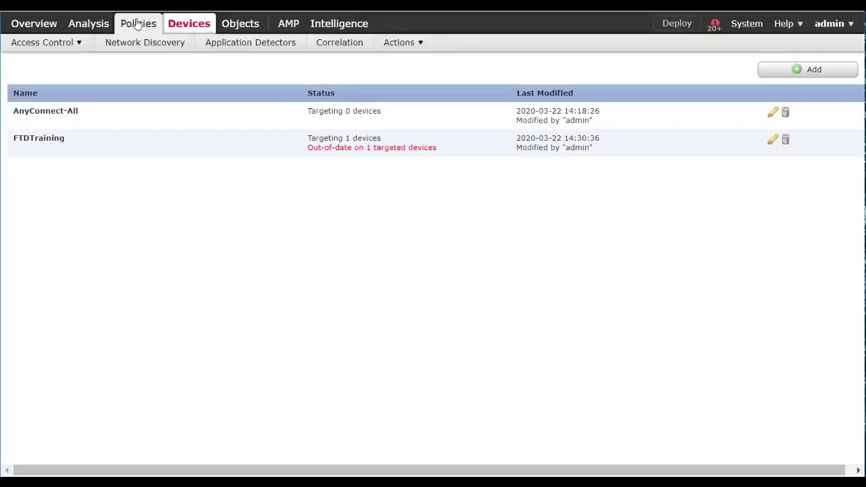
# Edit BasicPolicy and start a new access control rule named vpn
pyautogui.click(138, 23)
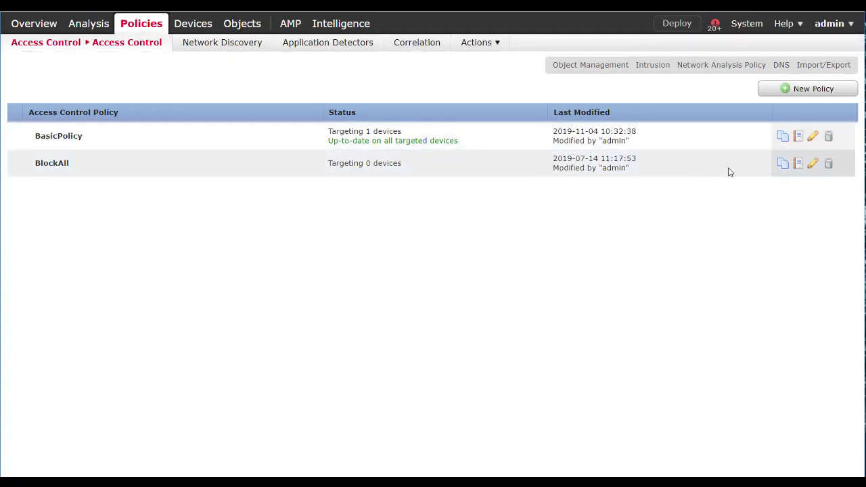
pyautogui.click(810, 138)
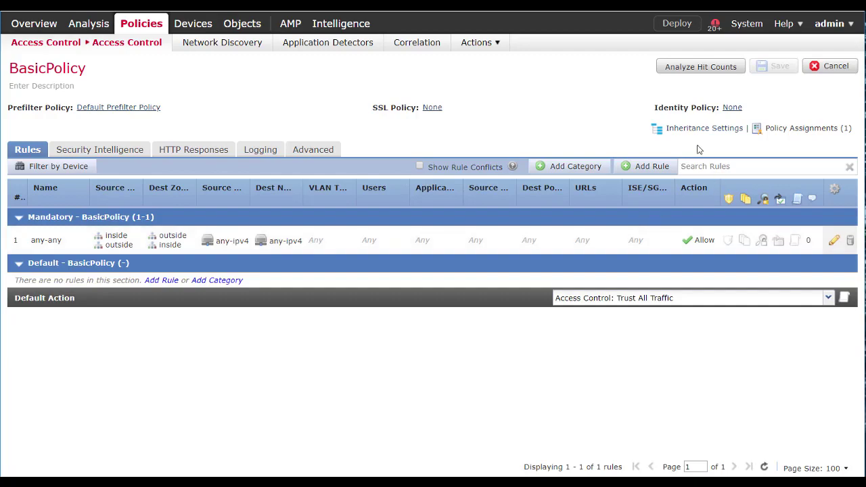
pyautogui.click(651, 165)
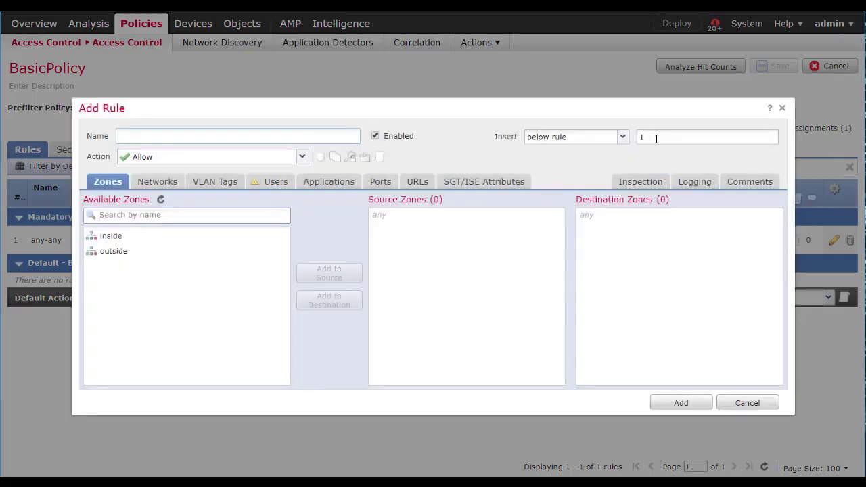
pyautogui.moveTo(655, 136); pyautogui.dragTo(637, 140)
pyautogui.click(227, 138)
pyautogui.write('vpn')
# Give the vpn rule destination zone outside and destination network ac-pool, then add it and save BasicPolicy
pyautogui.click(103, 253)
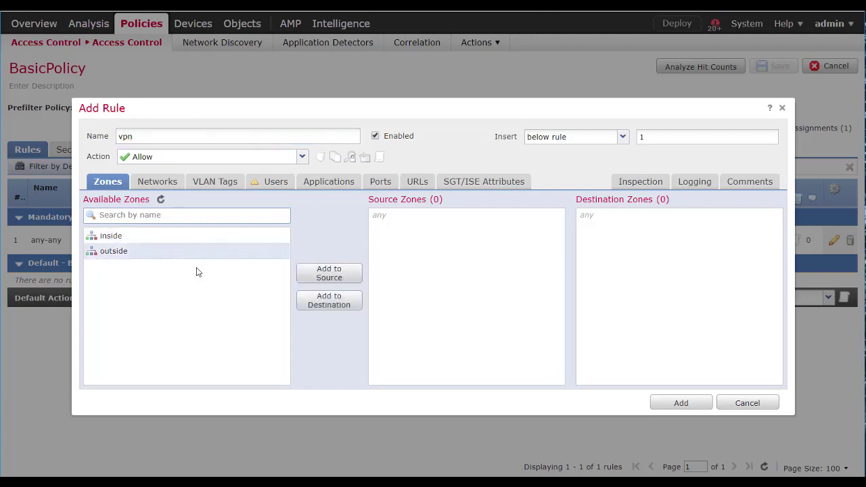
pyautogui.click(330, 300)
pyautogui.click(157, 182)
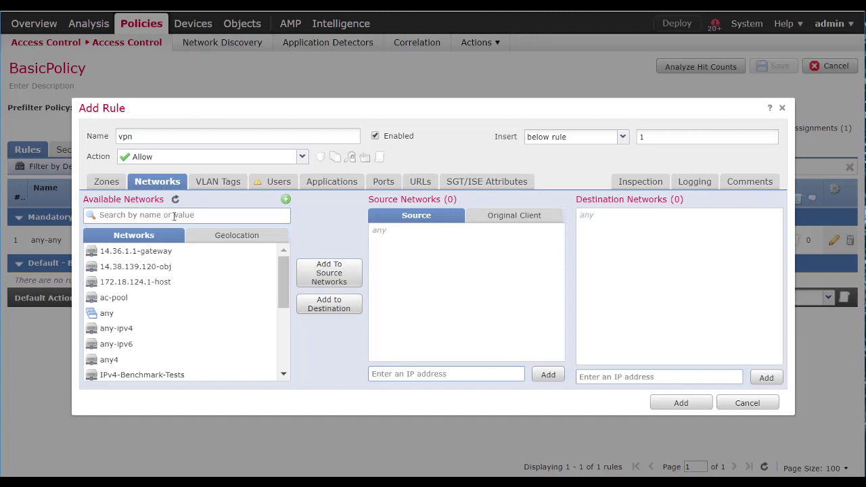
pyautogui.click(174, 215)
pyautogui.write('ac')
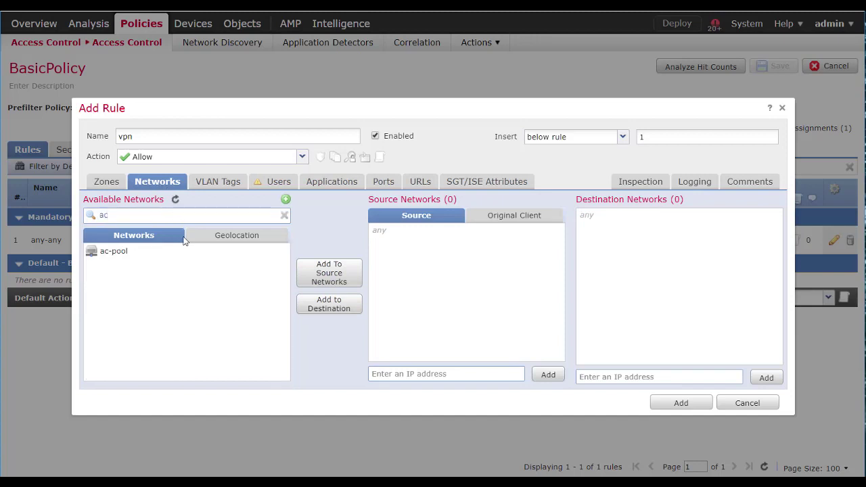
pyautogui.click(116, 254)
pyautogui.click(331, 307)
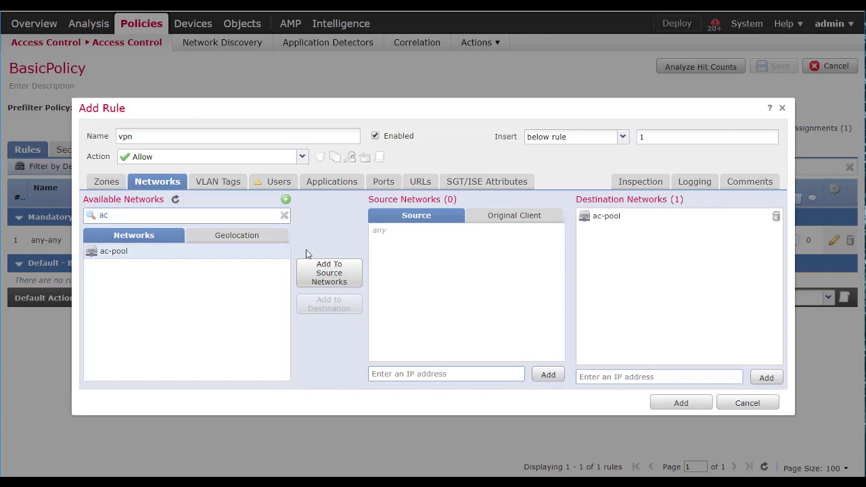
pyautogui.click(681, 402)
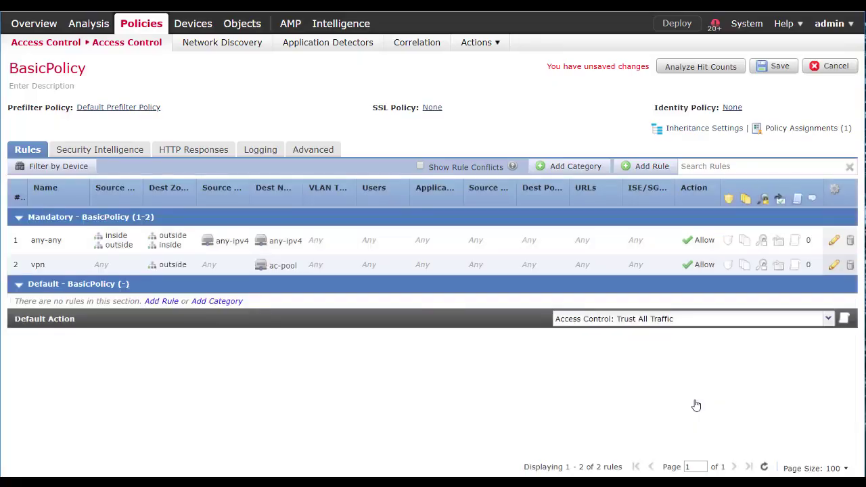
pyautogui.click(776, 68)
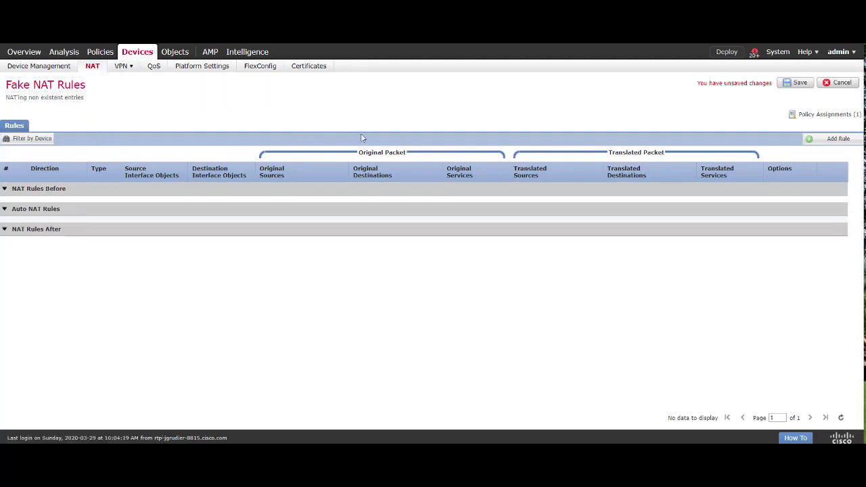
# Add a Dynamic NAT rule in NAT Rules Before, inserted in category, described 'UTURN NAT'
pyautogui.click(832, 142)
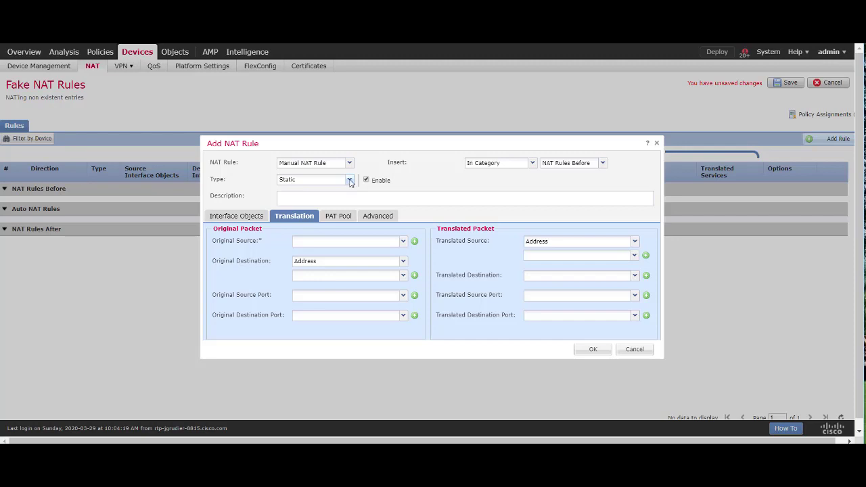
pyautogui.click(350, 180)
pyautogui.click(327, 199)
pyautogui.click(577, 166)
pyautogui.click(573, 175)
pyautogui.click(532, 164)
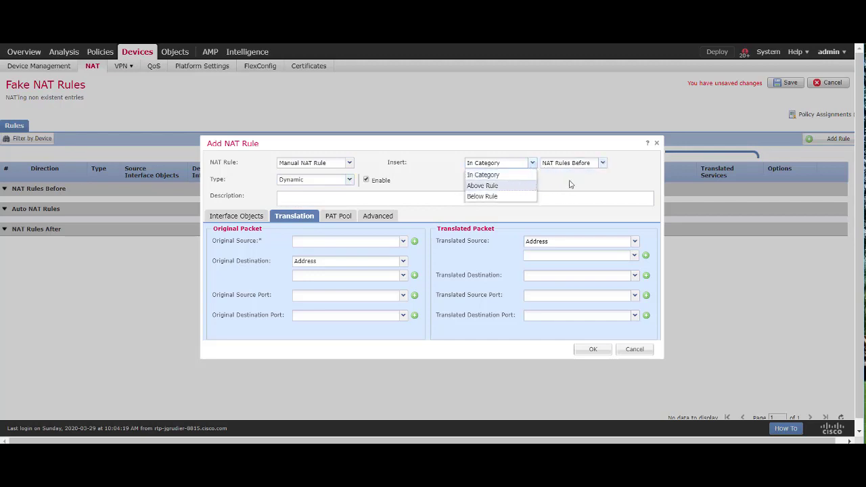
pyautogui.click(533, 167)
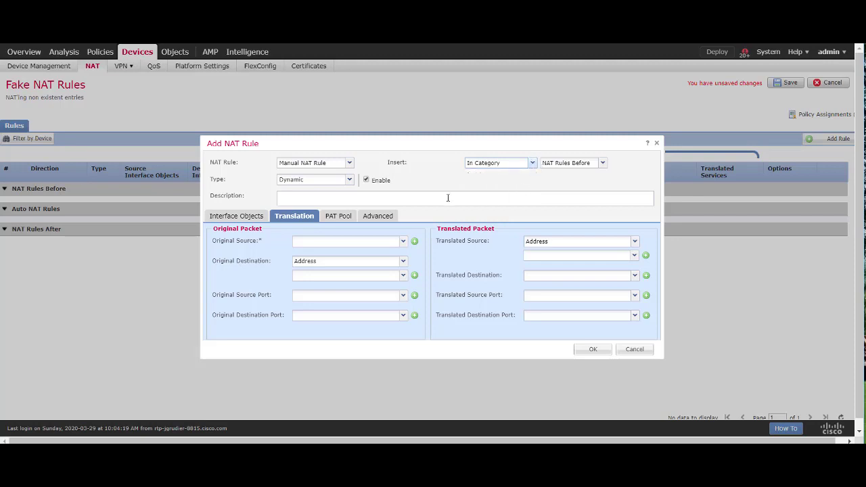
pyautogui.click(362, 195)
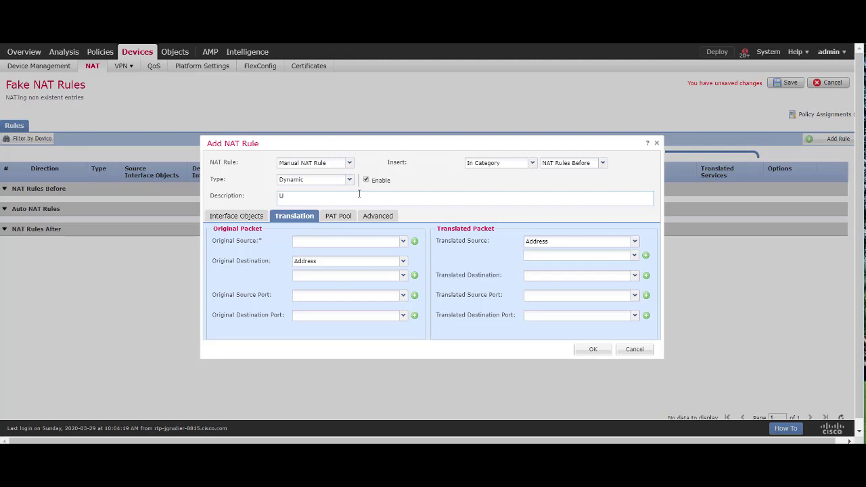
pyautogui.write('UTURN NAT')
# Set outside as destination interface, ac-pool as original source, translated to the destination interface IP
pyautogui.click(244, 218)
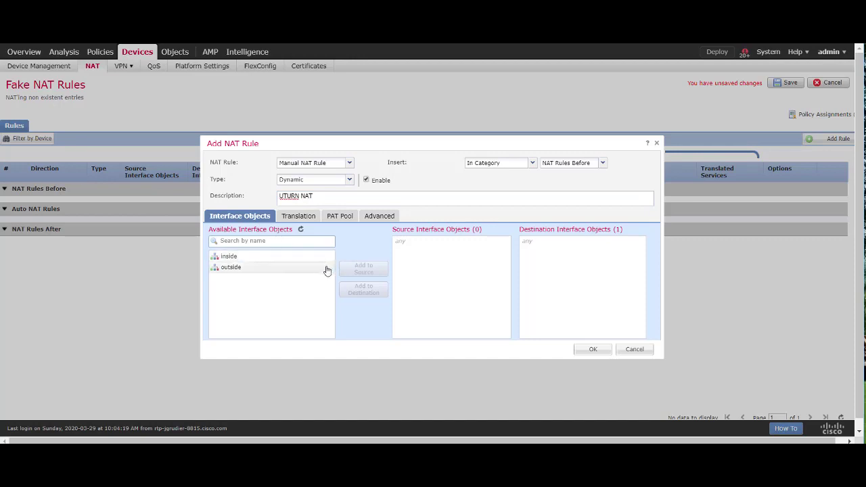
pyautogui.click(241, 270)
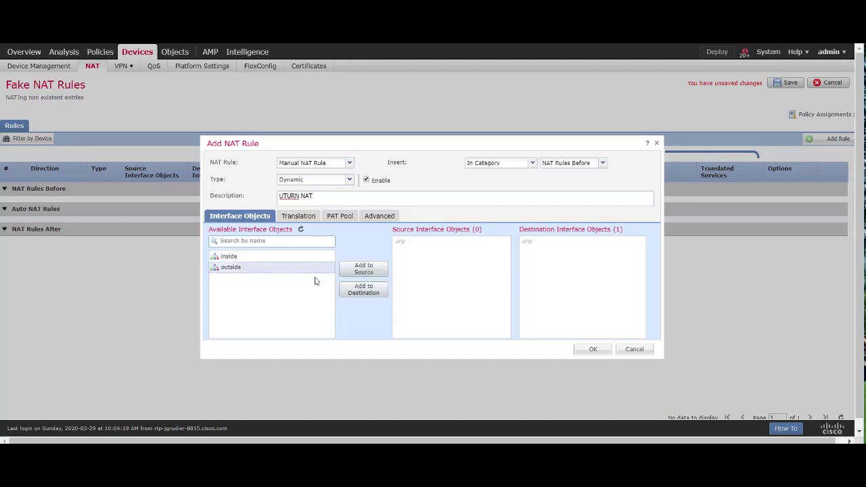
pyautogui.click(364, 291)
pyautogui.click(300, 217)
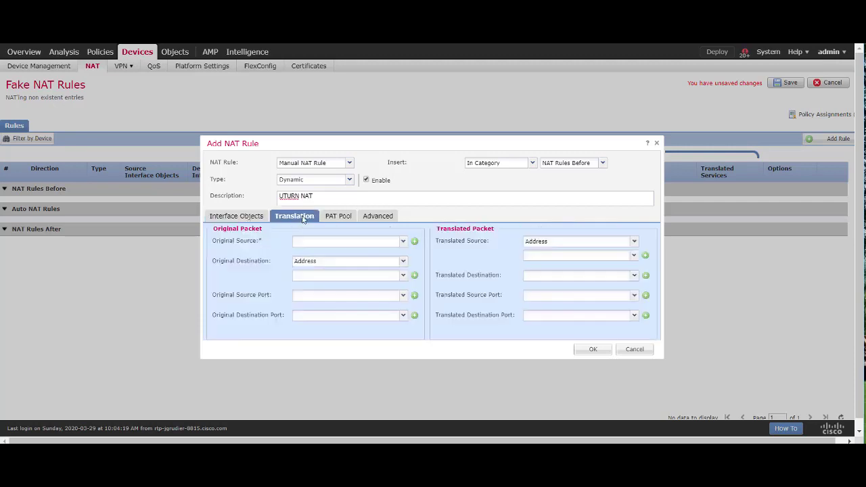
pyautogui.click(404, 241)
pyautogui.click(336, 295)
pyautogui.click(634, 242)
pyautogui.click(589, 254)
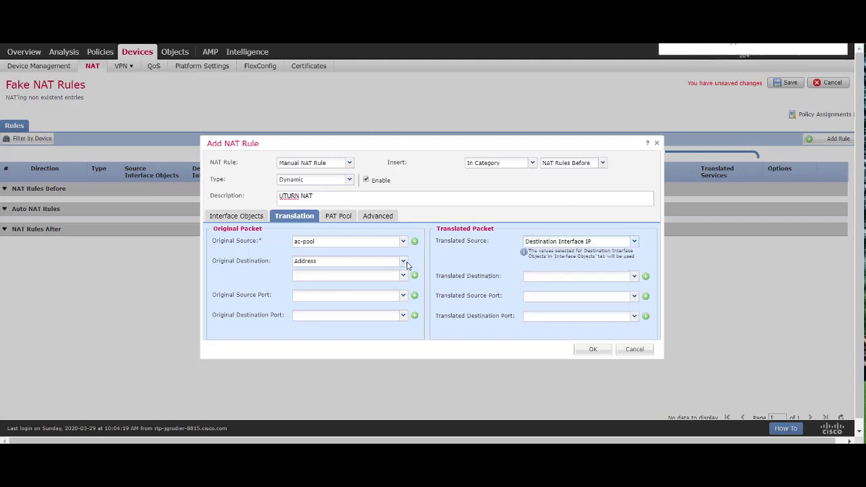
# Set original destination any4 and translated destination any, check the PAT pool options, and save the rule
pyautogui.click(403, 263)
pyautogui.click(404, 264)
pyautogui.click(403, 276)
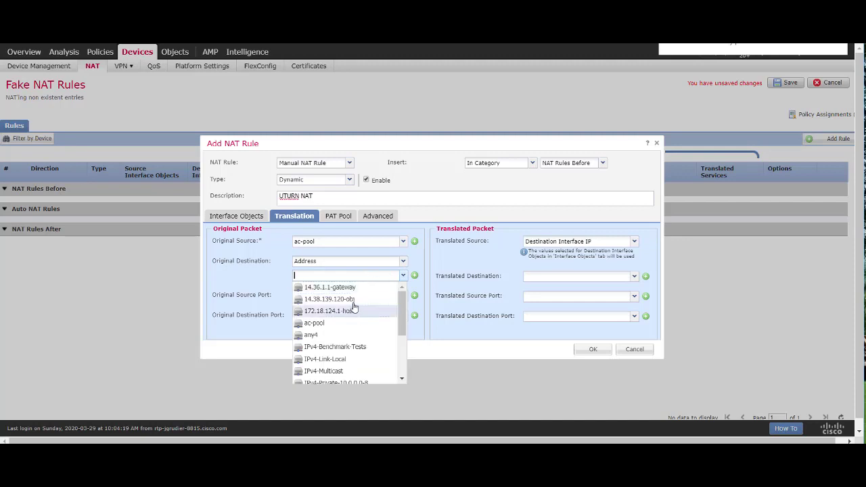
pyautogui.click(342, 334)
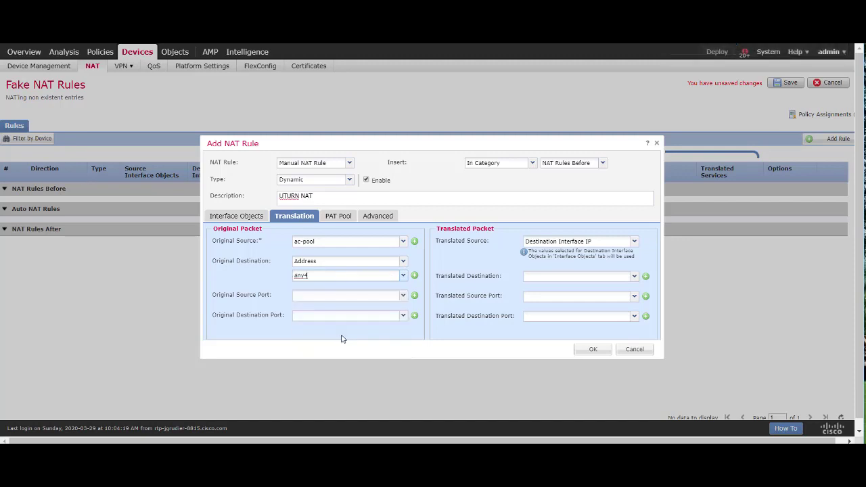
pyautogui.click(634, 276)
pyautogui.click(554, 339)
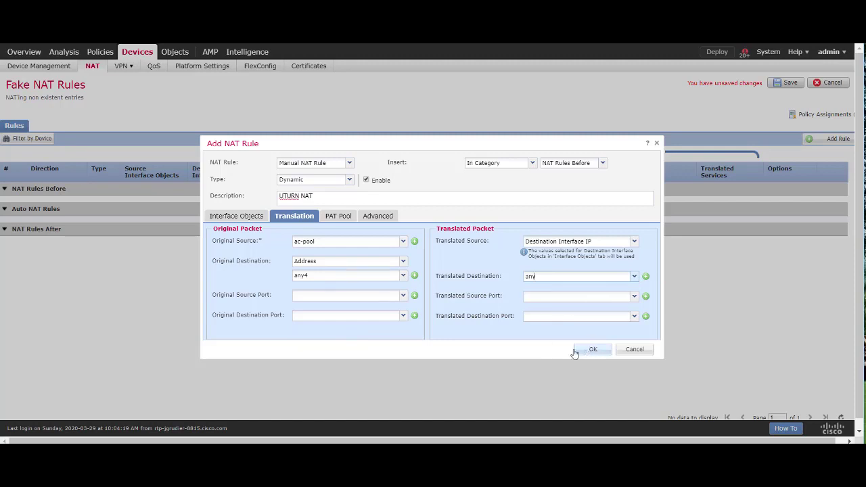
pyautogui.click(372, 218)
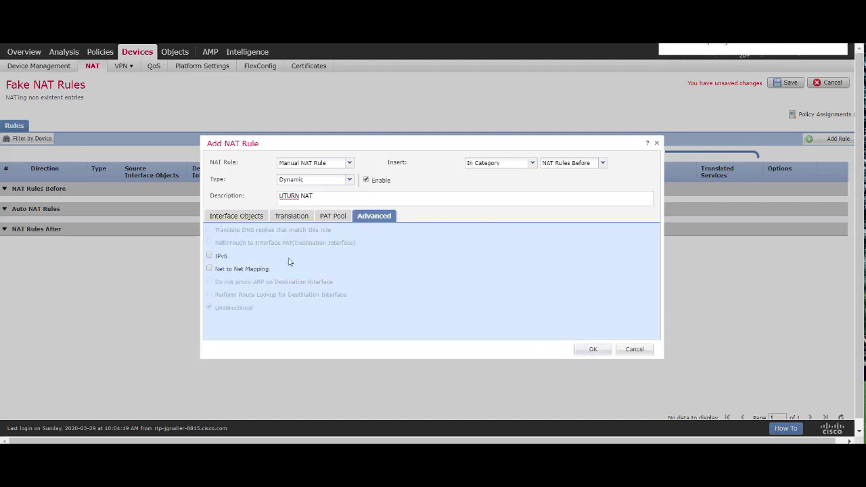
pyautogui.click(321, 218)
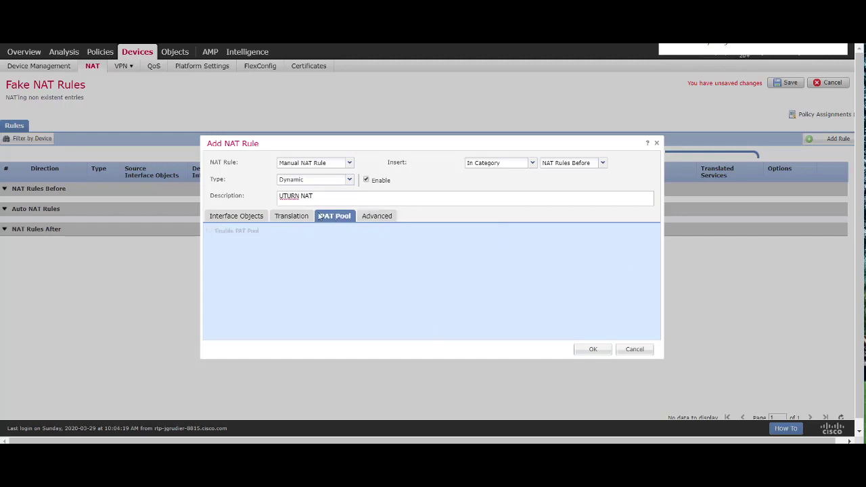
pyautogui.click(592, 350)
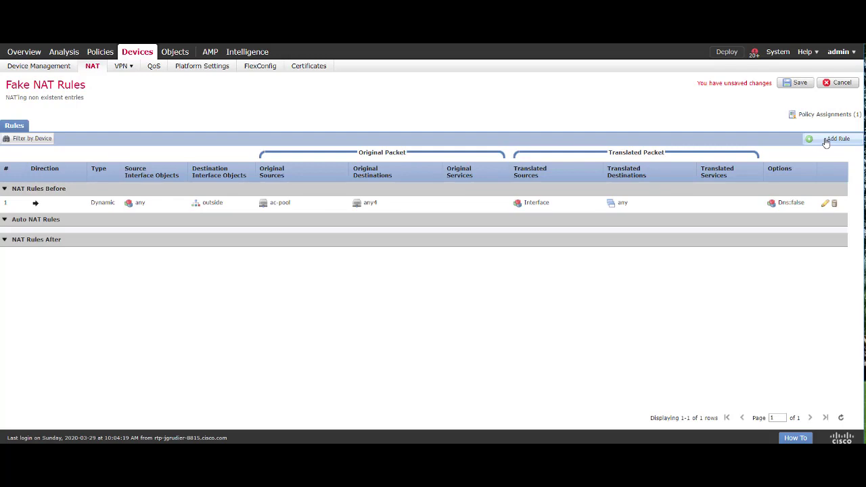
# Add a static NAT rule above rule 1 described 'No NAT to LAN'
pyautogui.click(825, 141)
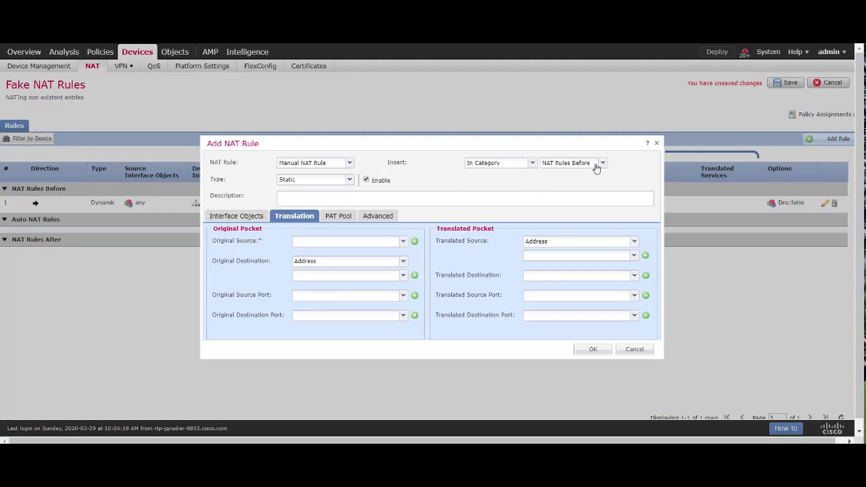
pyautogui.click(532, 164)
pyautogui.click(514, 186)
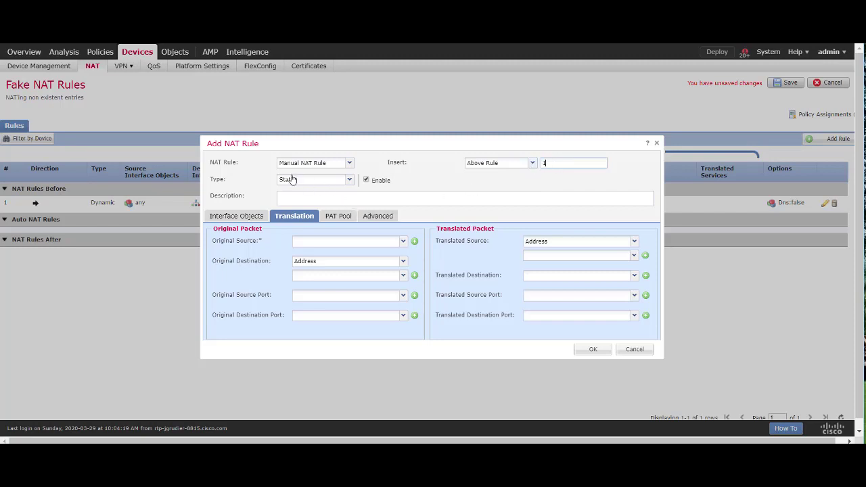
pyautogui.click(303, 198)
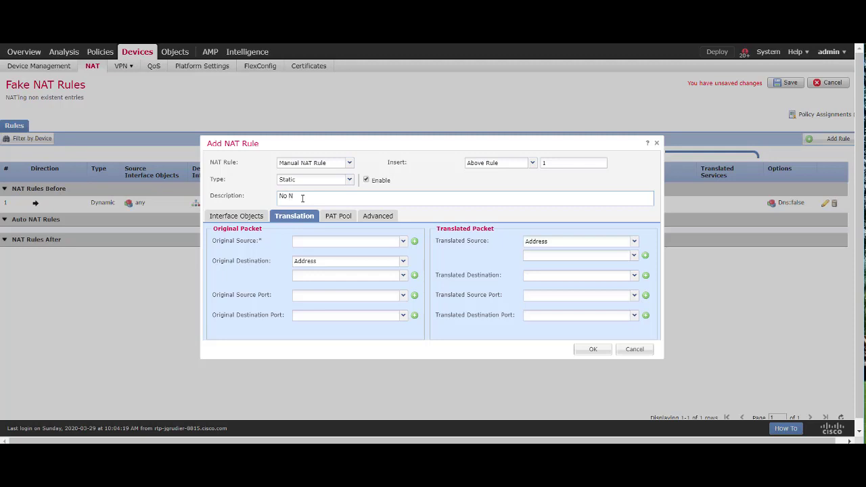
pyautogui.write('No NAT to LAN')
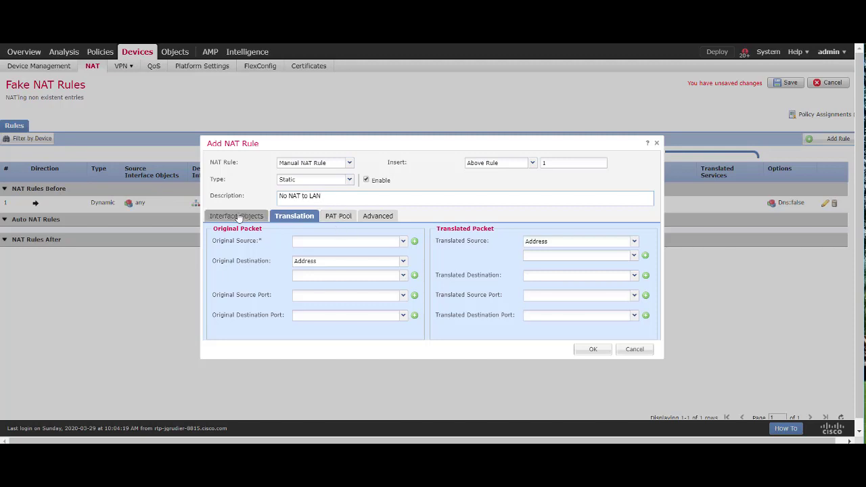
# Use inside as the source interface and outside as the destination interface
pyautogui.click(240, 217)
pyautogui.click(282, 258)
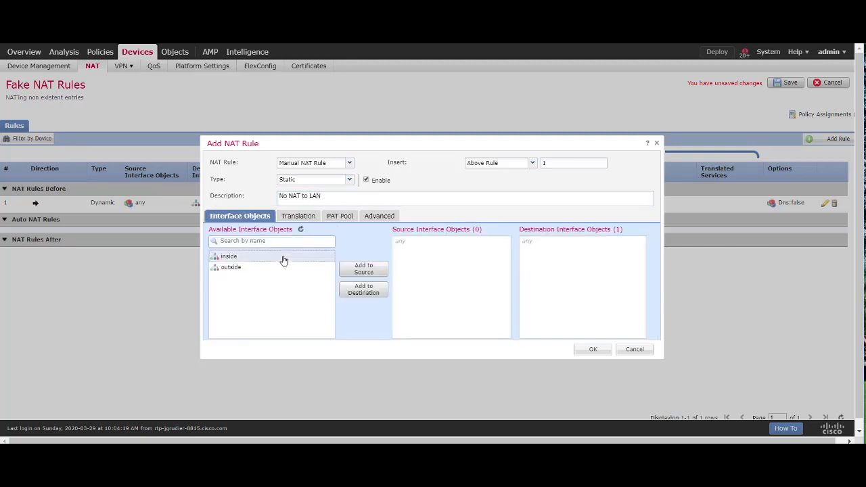
pyautogui.click(364, 269)
pyautogui.click(261, 269)
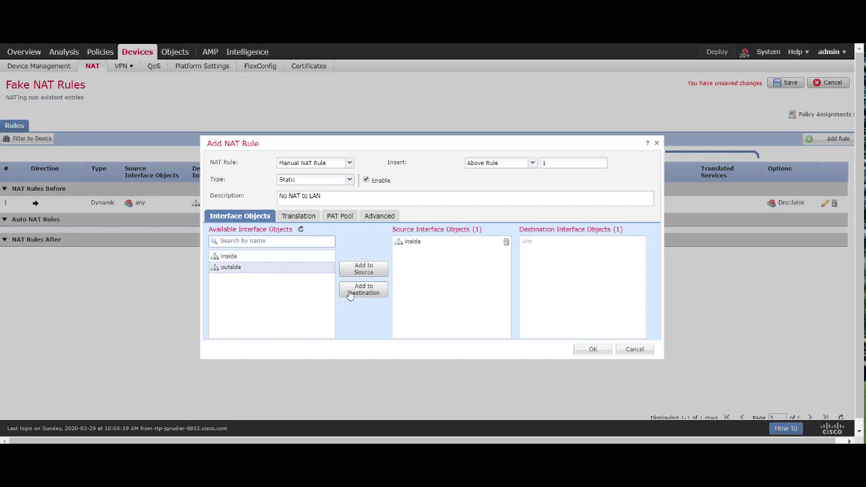
pyautogui.click(360, 290)
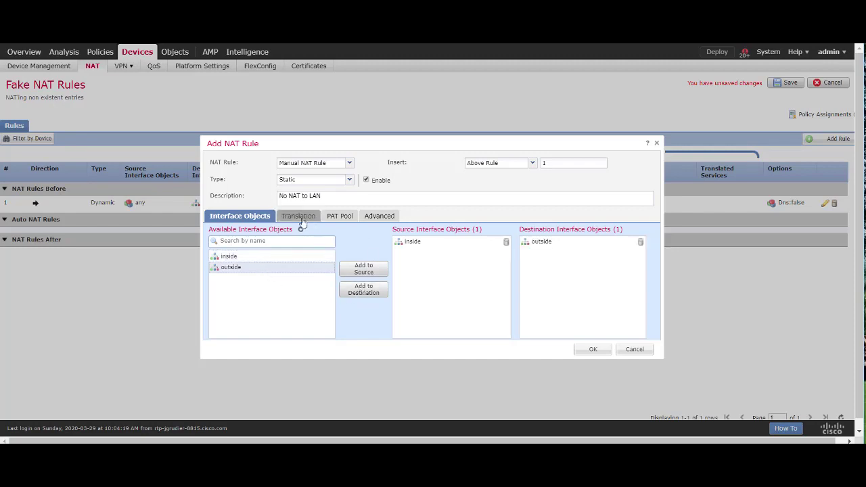
# Identity-map 172.18.124.1-host as original and translated source, and ac-pool as original and translated destination
pyautogui.click(301, 222)
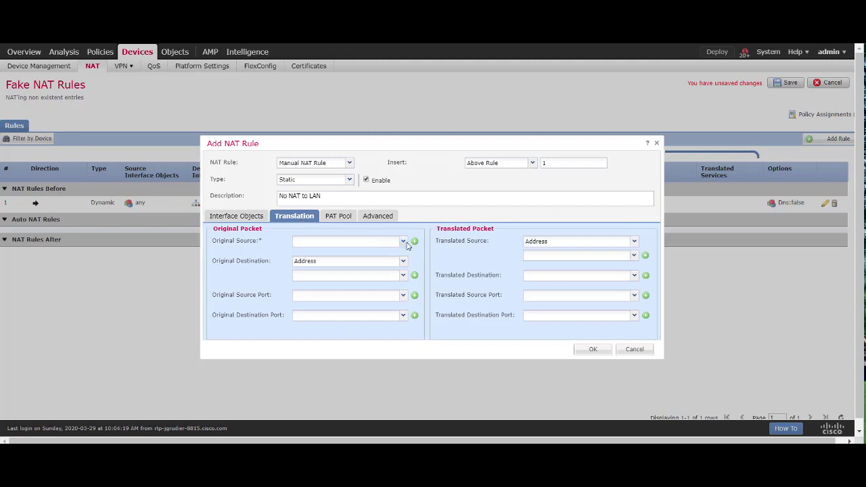
pyautogui.click(403, 241)
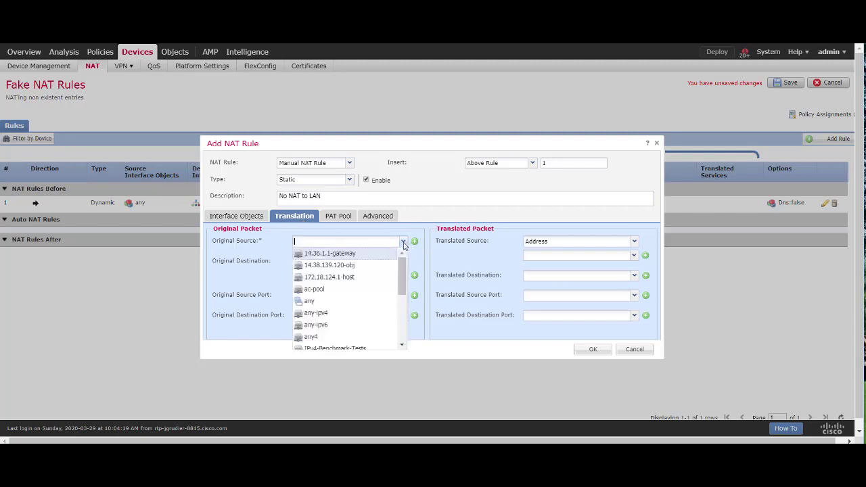
pyautogui.click(348, 278)
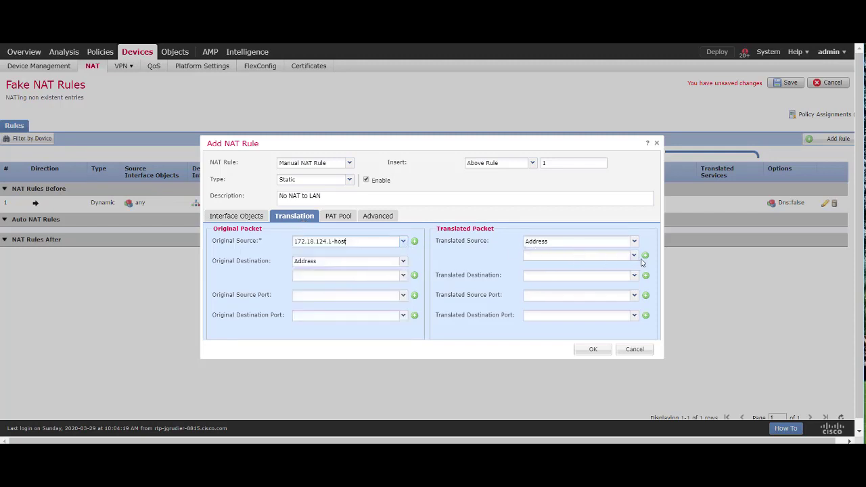
pyautogui.click(633, 256)
pyautogui.click(593, 292)
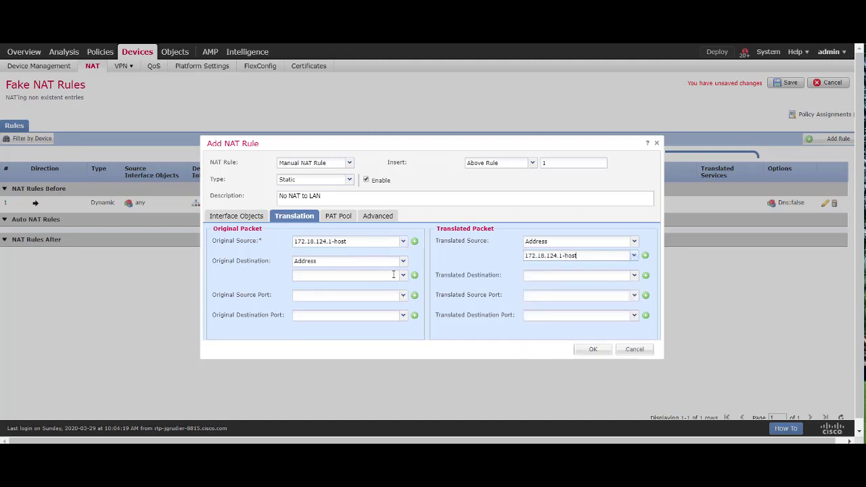
pyautogui.click(403, 275)
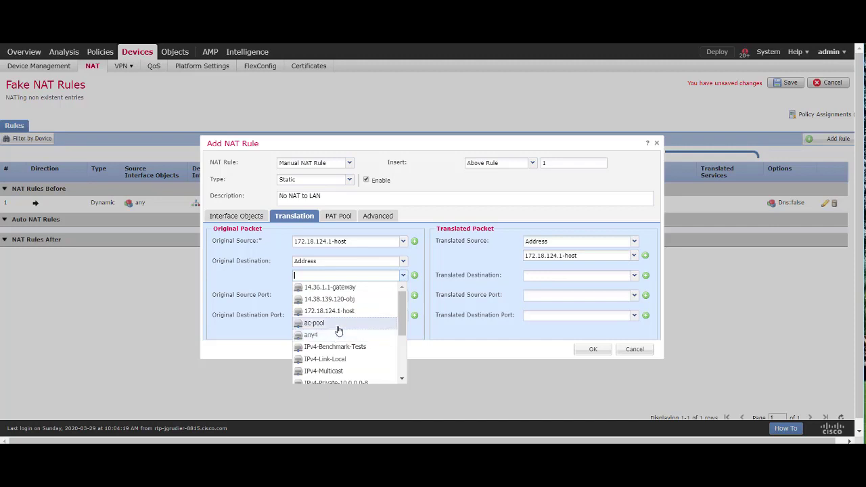
pyautogui.click(342, 325)
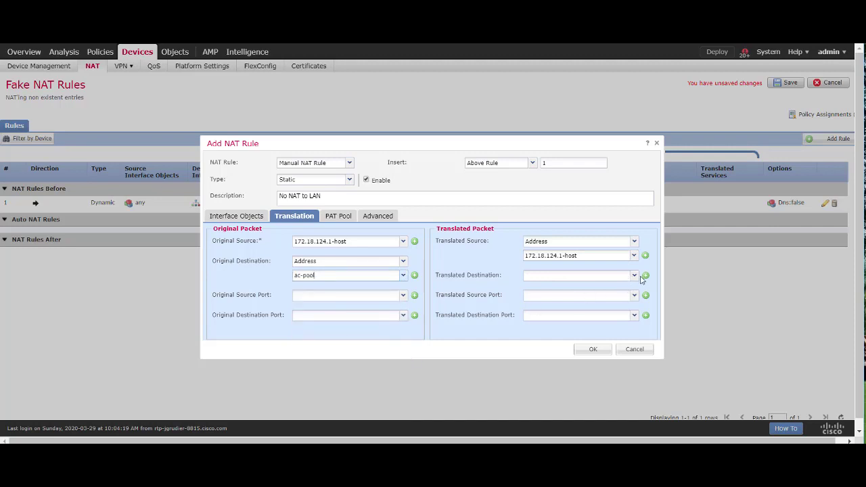
pyautogui.click(634, 276)
pyautogui.click(606, 324)
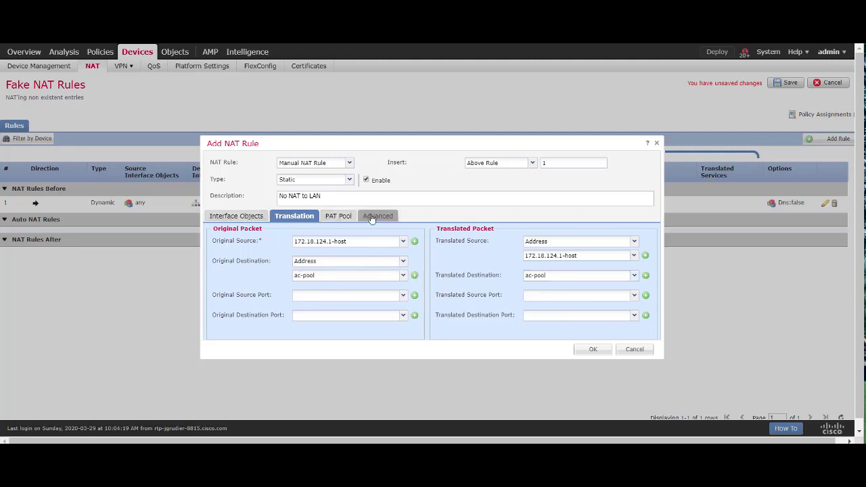
# Enable route lookup for the destination interface and save the No NAT to LAN rule
pyautogui.click(371, 216)
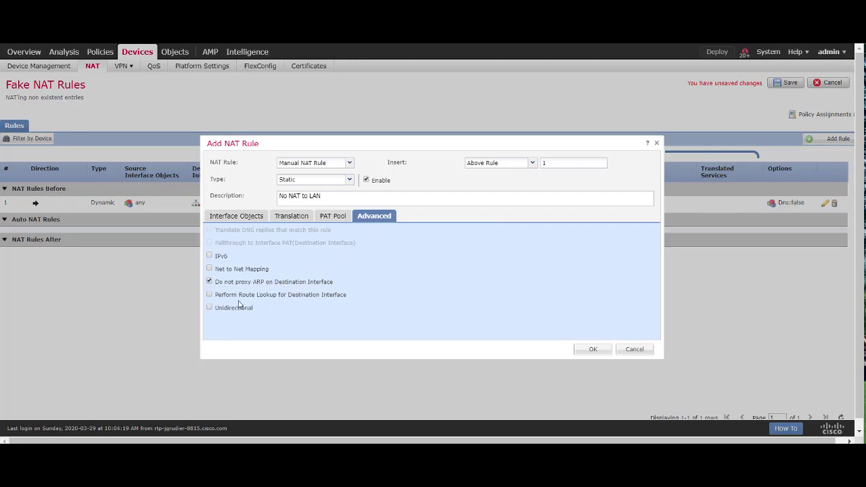
pyautogui.click(209, 295)
pyautogui.click(593, 349)
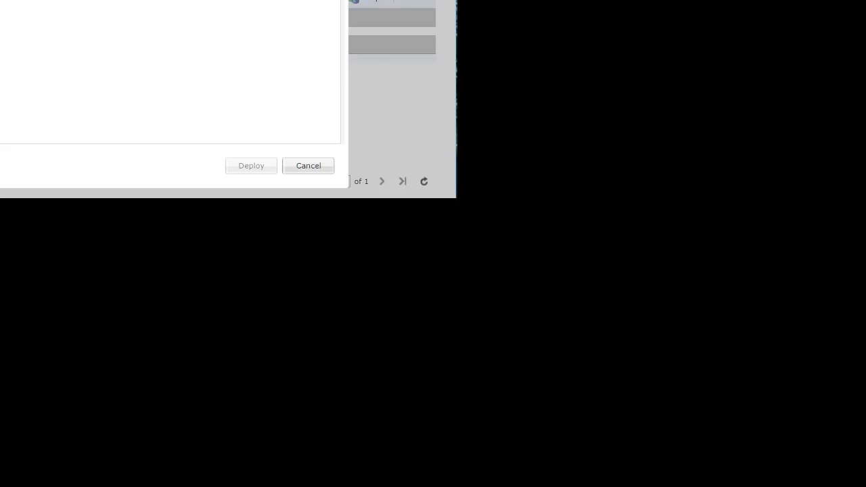
# Deploy the NAT changes to the rtpvpn-ftdfmc-ac device and proceed
pyautogui.click(245, 168)
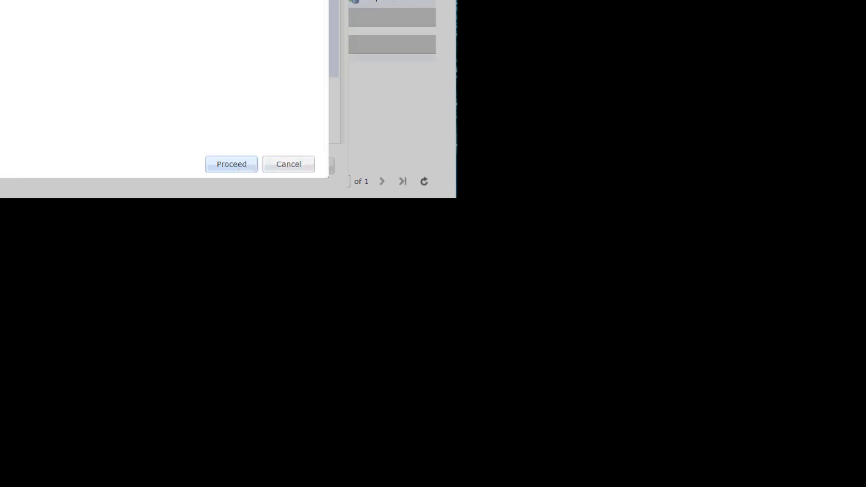
pyautogui.click(226, 169)
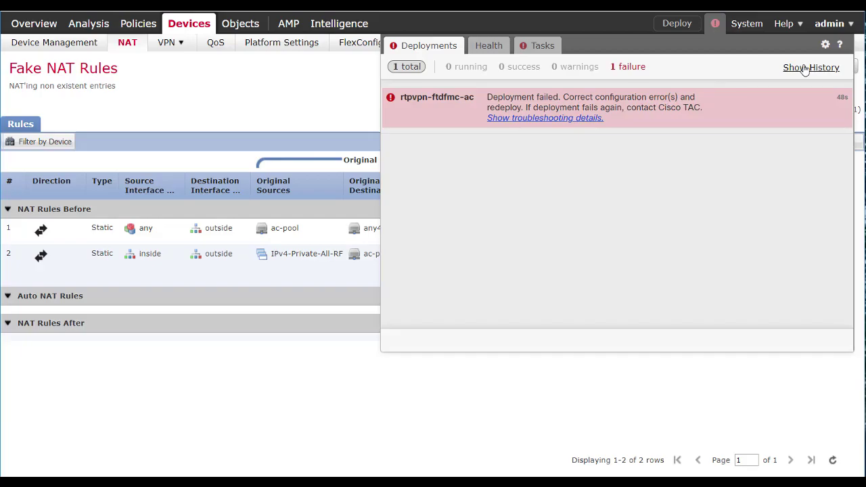
# Read the failed deployment's transcript for the 'aaa-server group [LDAP] does not exist' error, then close it
pyautogui.click(805, 68)
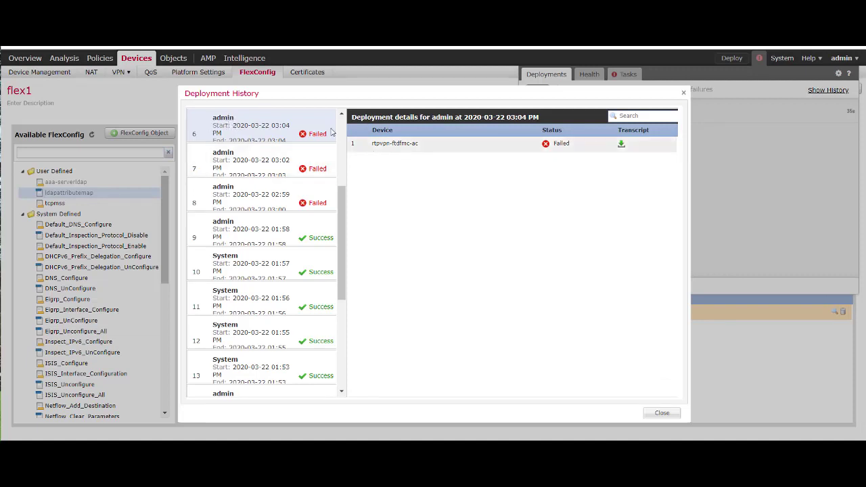
pyautogui.click(294, 125)
pyautogui.click(622, 145)
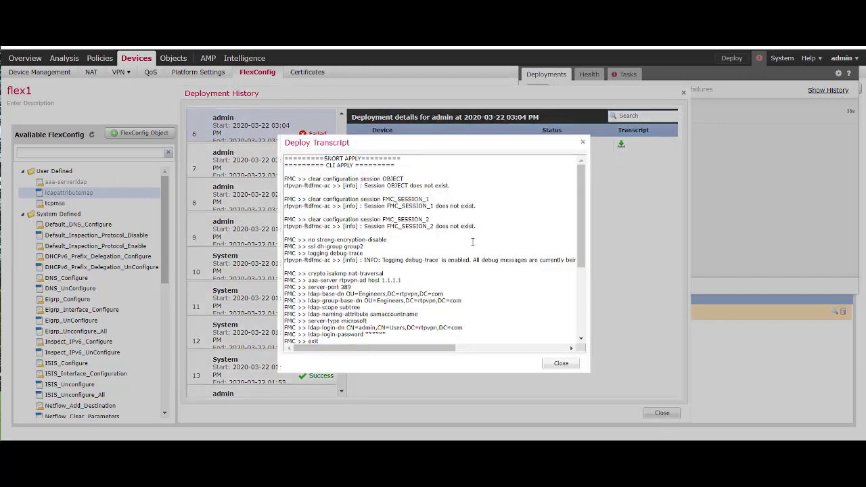
pyautogui.scroll(-6, 512, 248)
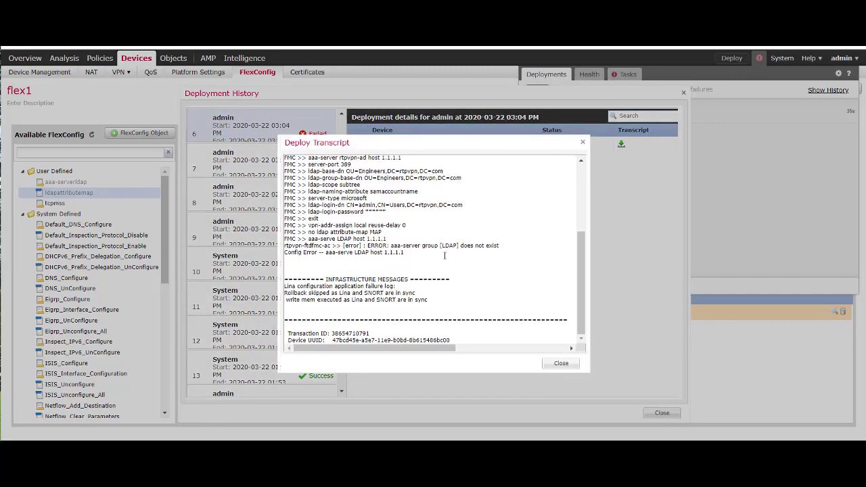
pyautogui.moveTo(308, 240); pyautogui.dragTo(424, 252)
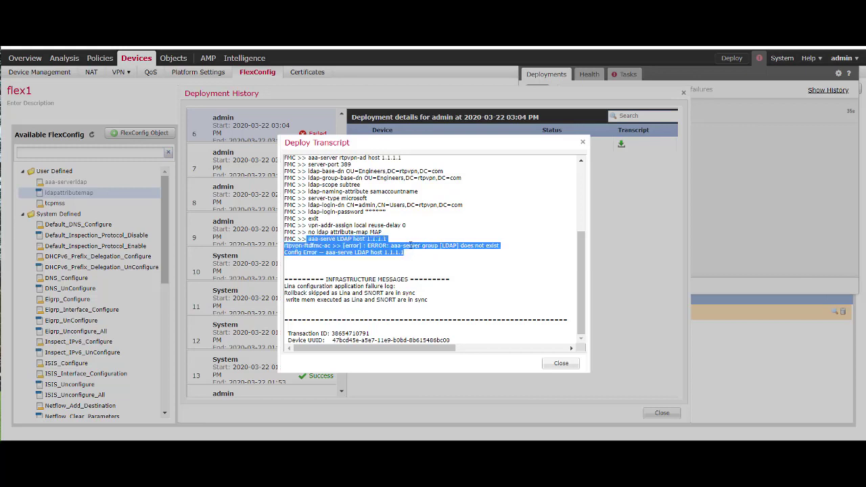
pyautogui.click(399, 246)
pyautogui.moveTo(440, 246); pyautogui.dragTo(500, 249)
pyautogui.click(467, 246)
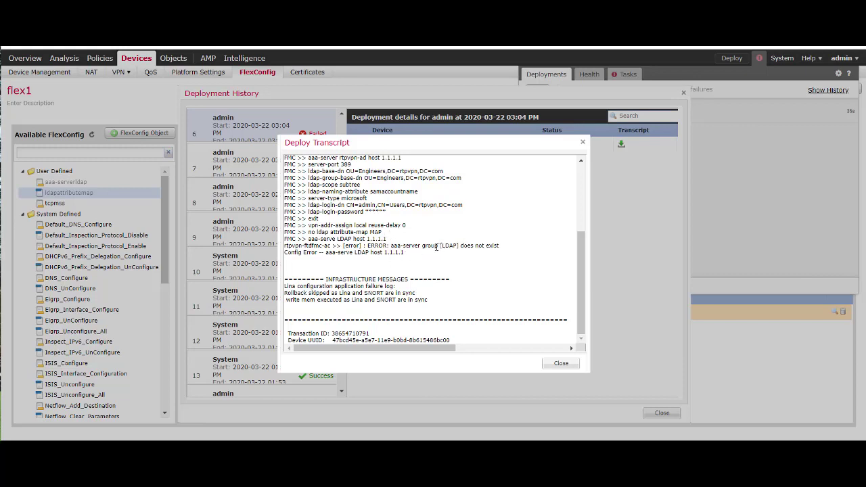
pyautogui.moveTo(440, 246); pyautogui.dragTo(462, 249)
pyautogui.click(561, 364)
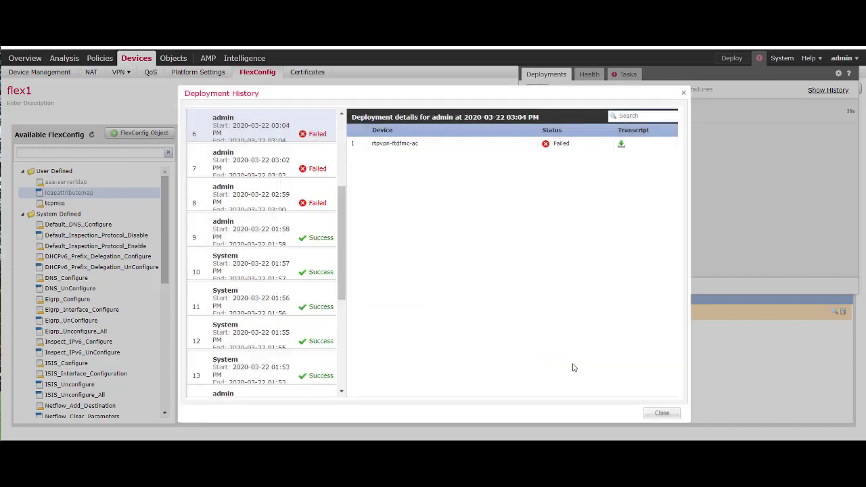
pyautogui.click(663, 414)
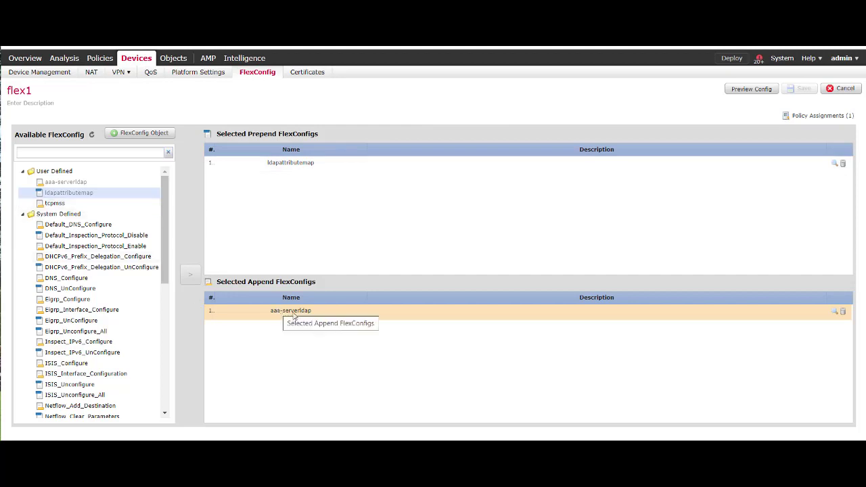
# Review the aaa-serverldap FlexConfig object's commands, then go to the Integration Realms list
pyautogui.click(837, 312)
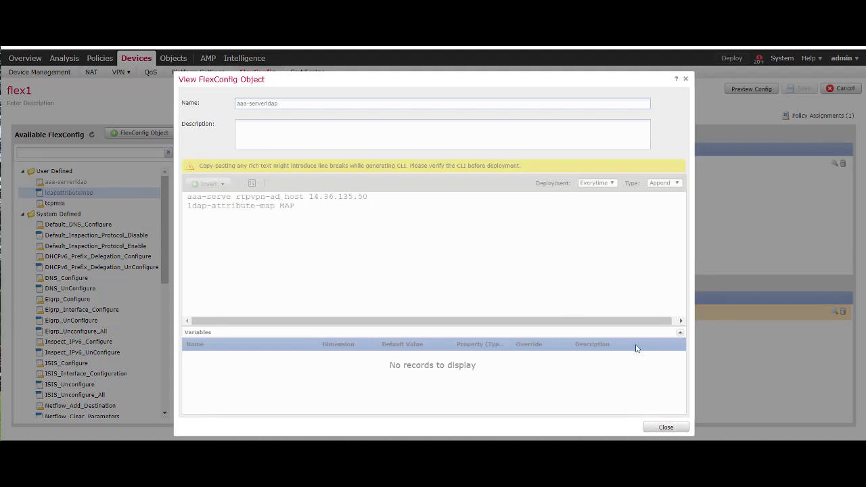
pyautogui.click(667, 427)
pyautogui.moveTo(783, 60)
pyautogui.click(643, 78)
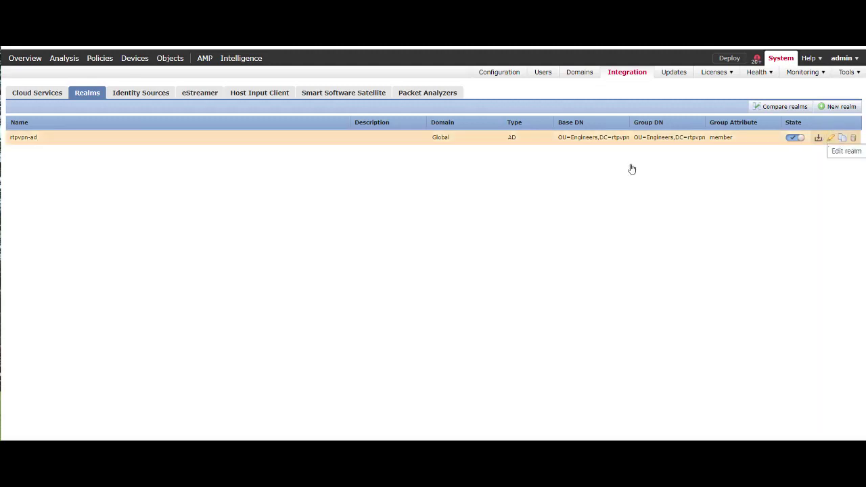
# Check the rtpvpn-ad realm and the successful 12:20 PM deployment transcript, then open Device Management
pyautogui.click(829, 139)
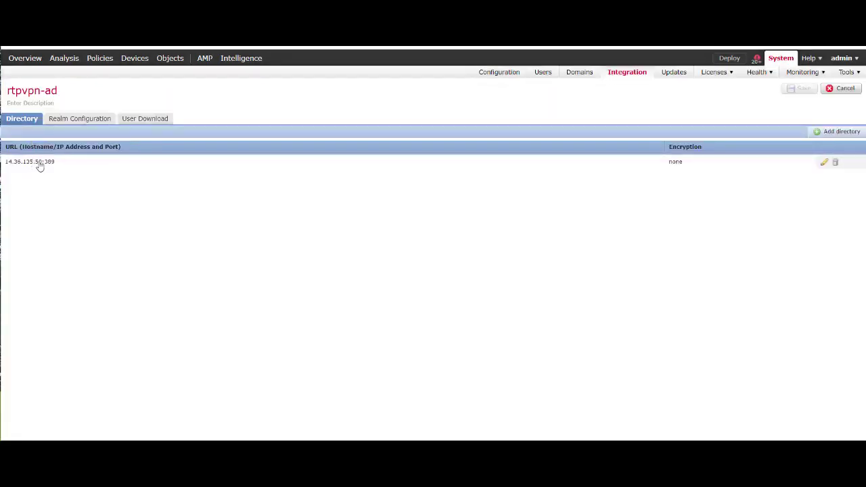
pyautogui.moveTo(730, 82)
pyautogui.click(757, 59)
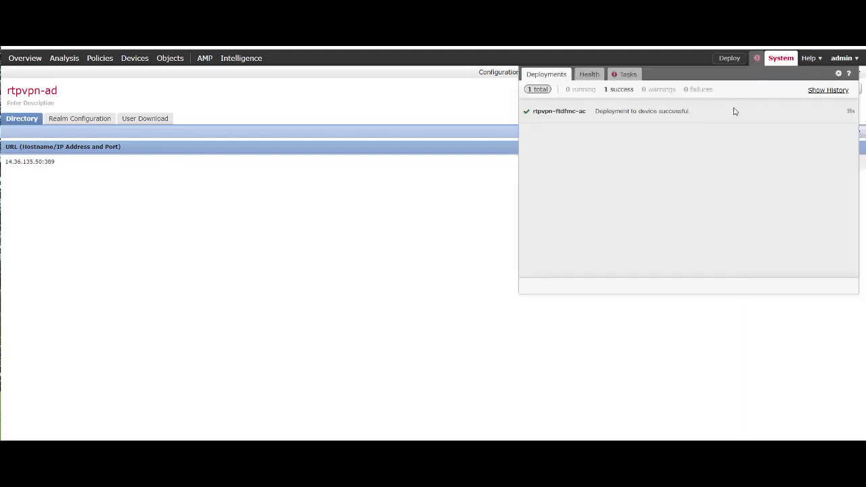
pyautogui.click(826, 91)
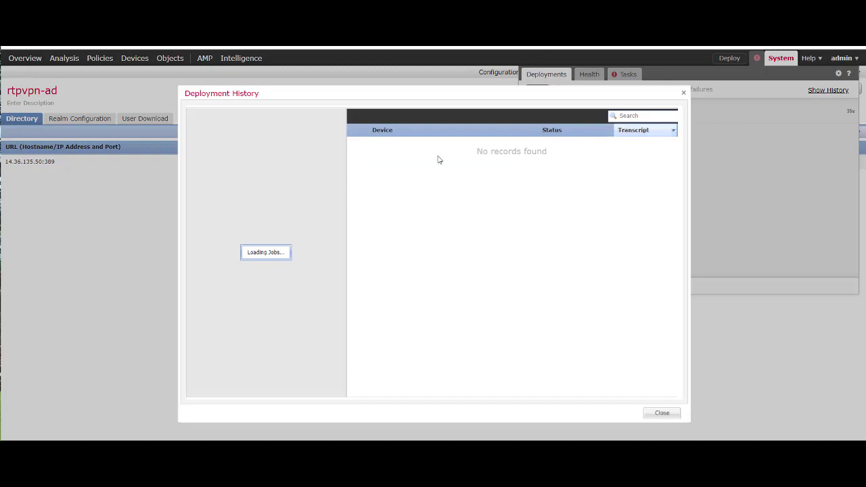
pyautogui.click(311, 134)
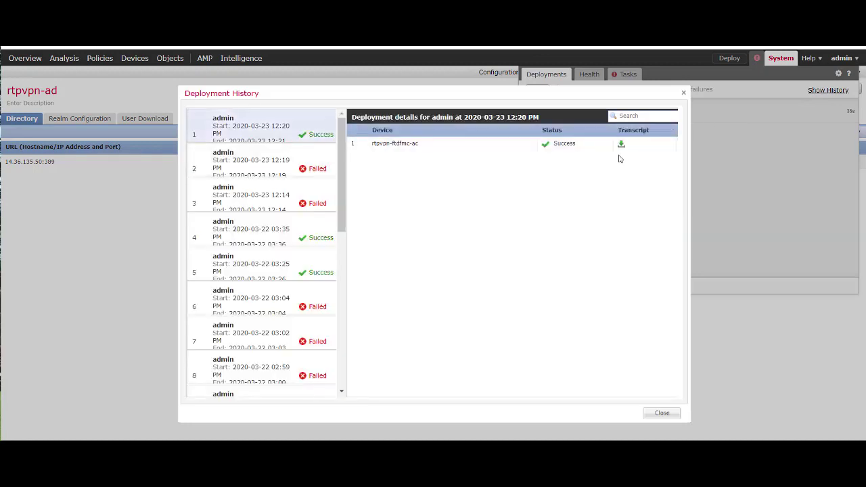
pyautogui.click(622, 146)
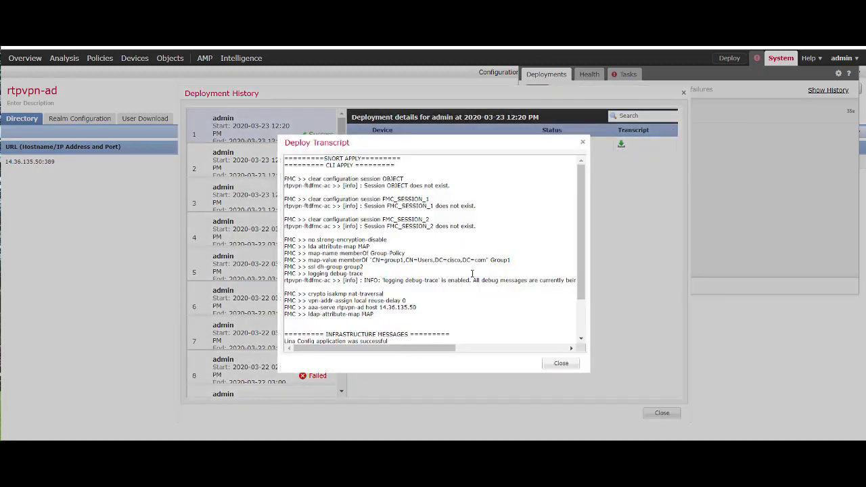
pyautogui.scroll(-2, 446, 277)
pyautogui.moveTo(404, 276); pyautogui.dragTo(341, 259)
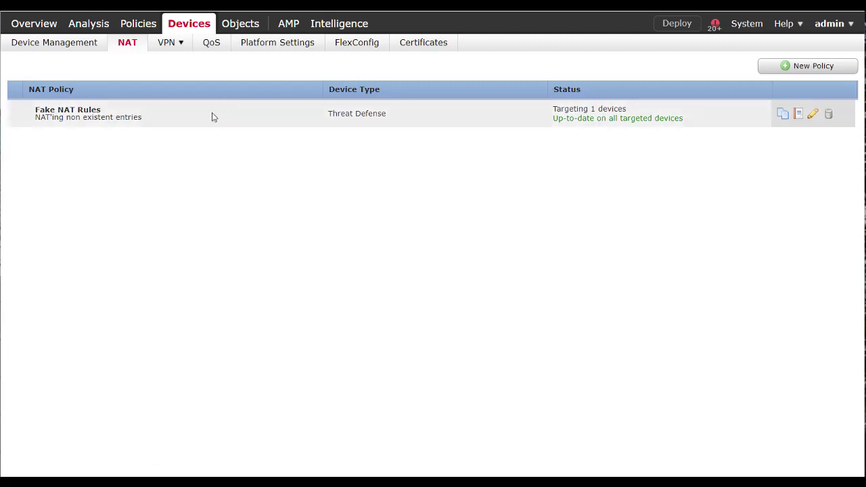
pyautogui.click(171, 43)
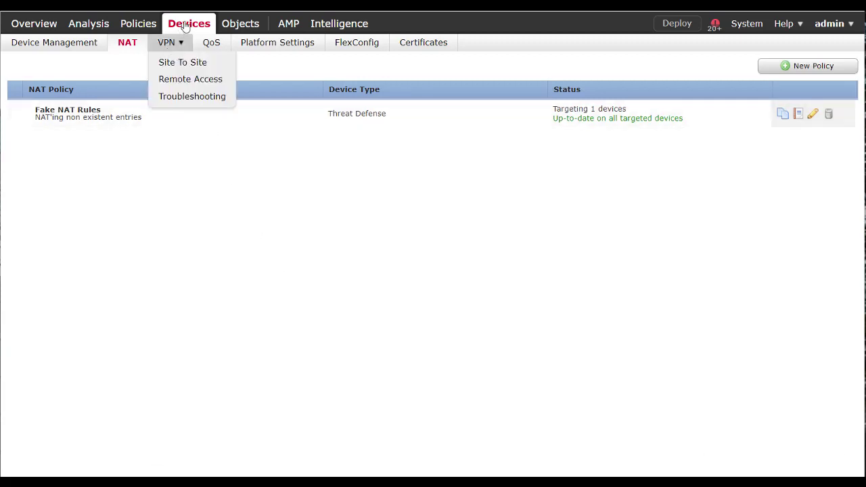
pyautogui.click(68, 44)
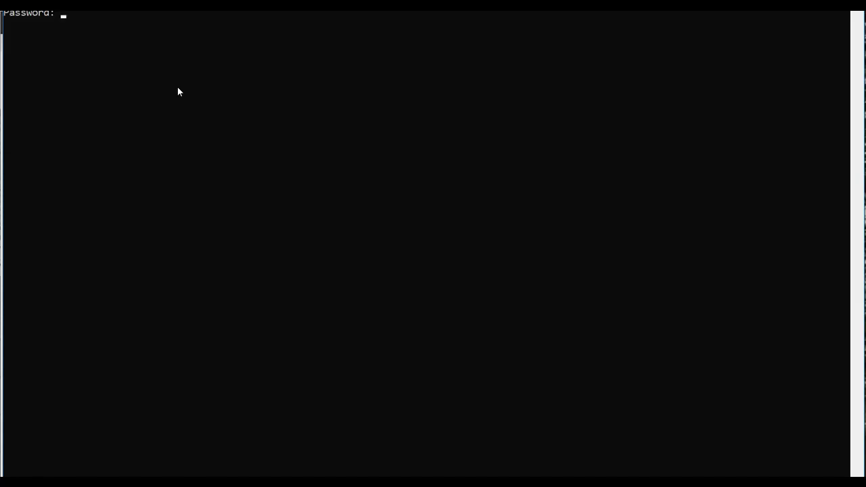
# Log in to the FTD over SSH and enter privileged mode in the diagnostic CLI
pyautogui.press('Return')
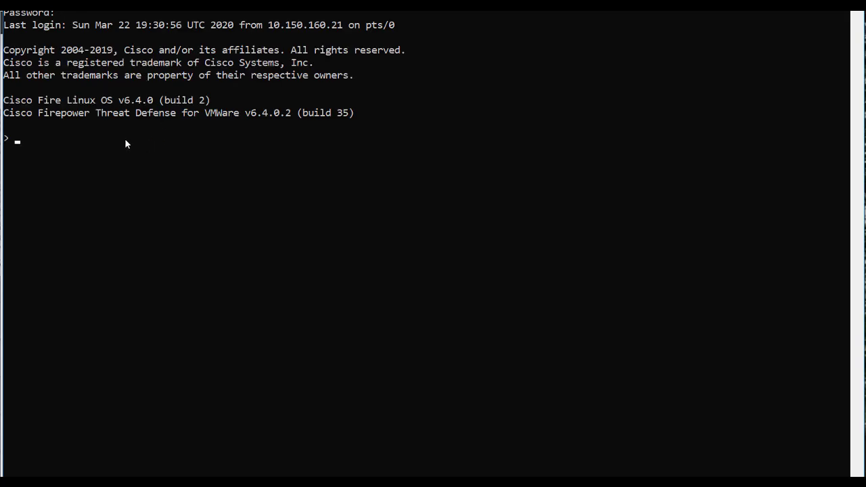
pyautogui.write('system support diagnostic-cli')
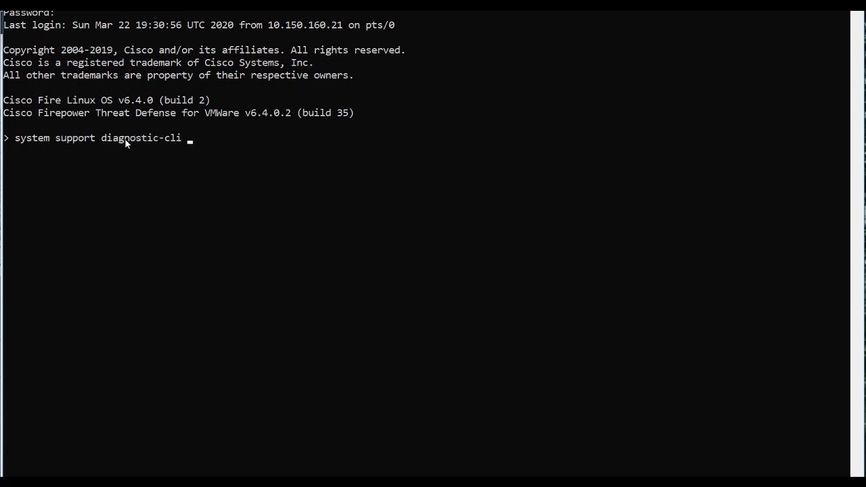
pyautogui.press('Return')
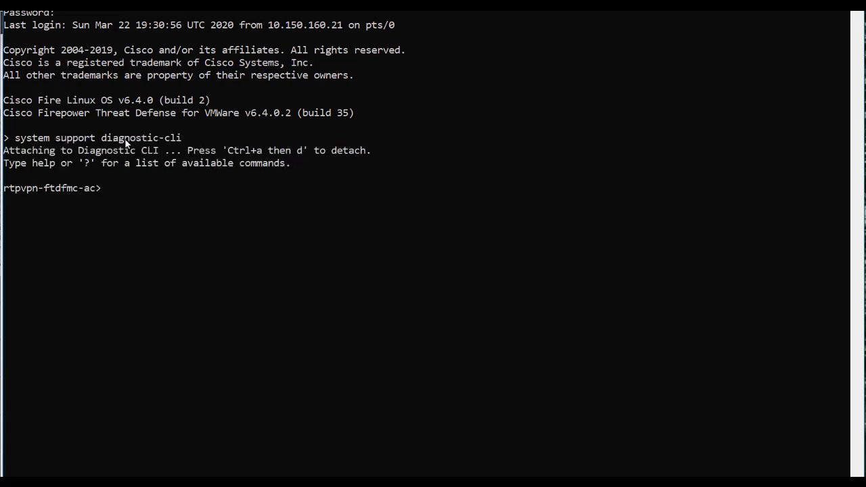
pyautogui.write('en')
pyautogui.press('Return')
pyautogui.press('Return')
# Enter 'show running-config' in the diagnostic CLI using Tab completion of 'show run'
pyautogui.write('show run')
pyautogui.press('Tab')
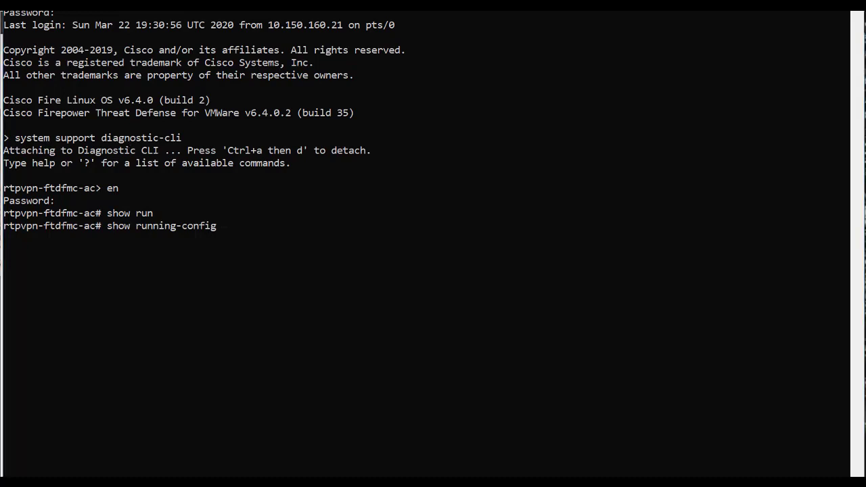
pyautogui.hotkey('alt', 'Tab')
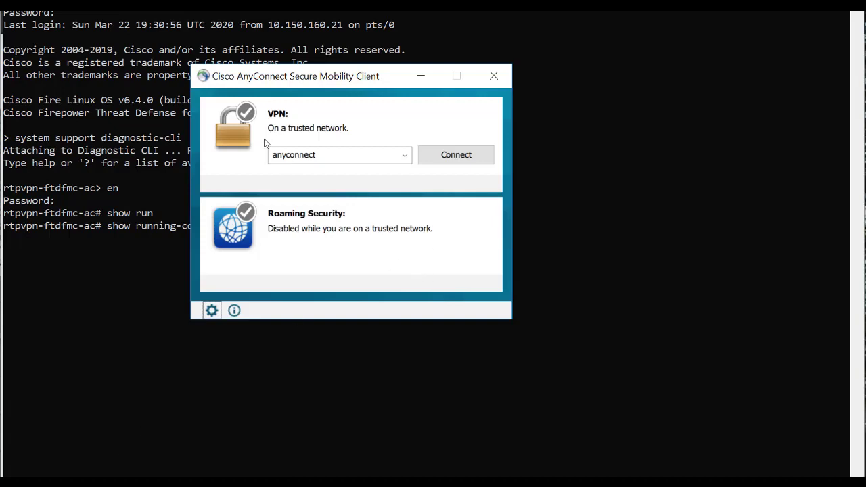
# Generate a Default DART diagnostic bundle from AnyConnect, saved to the Desktop
pyautogui.click(212, 312)
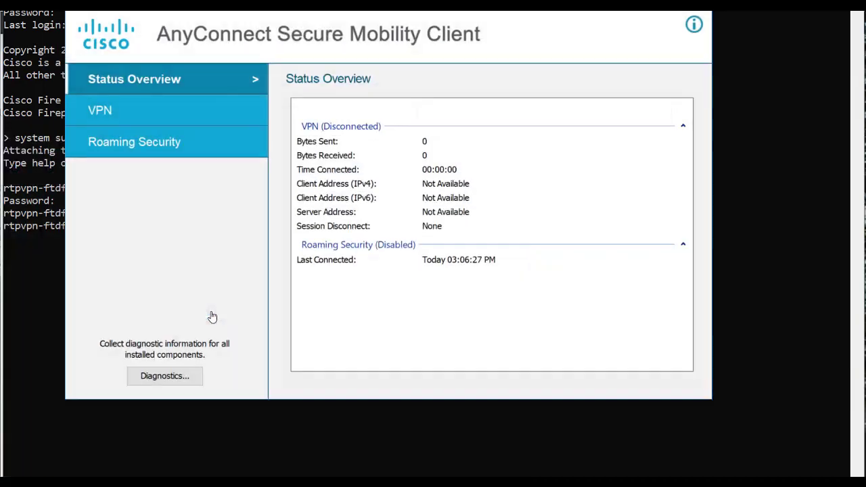
pyautogui.click(161, 379)
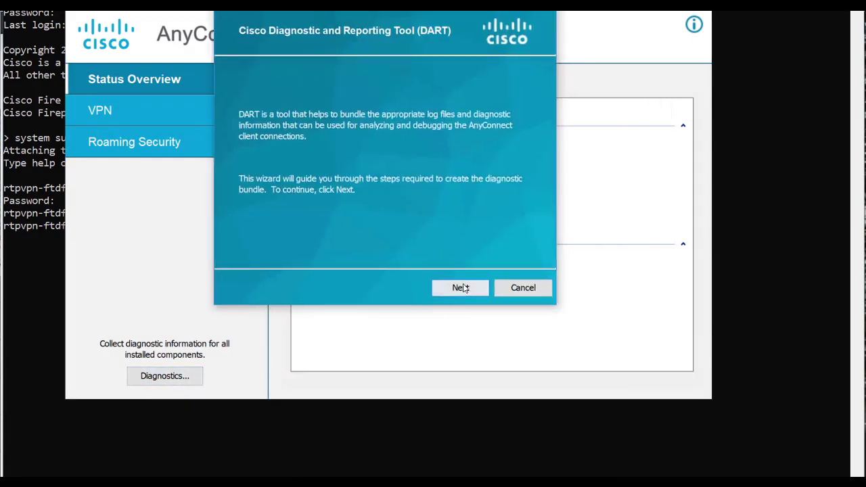
pyautogui.click(460, 289)
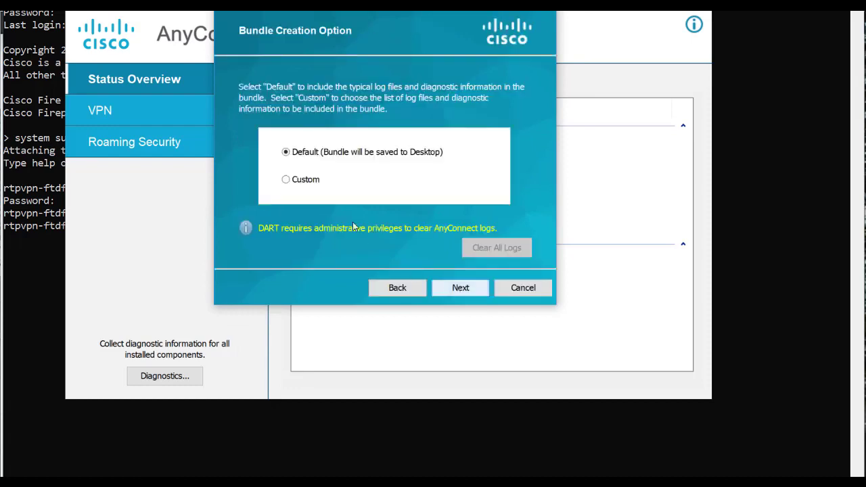
pyautogui.click(285, 153)
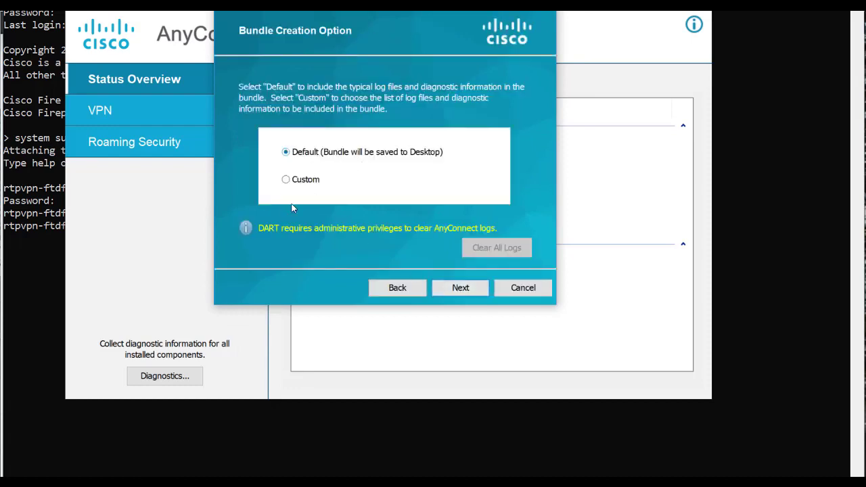
pyautogui.click(464, 286)
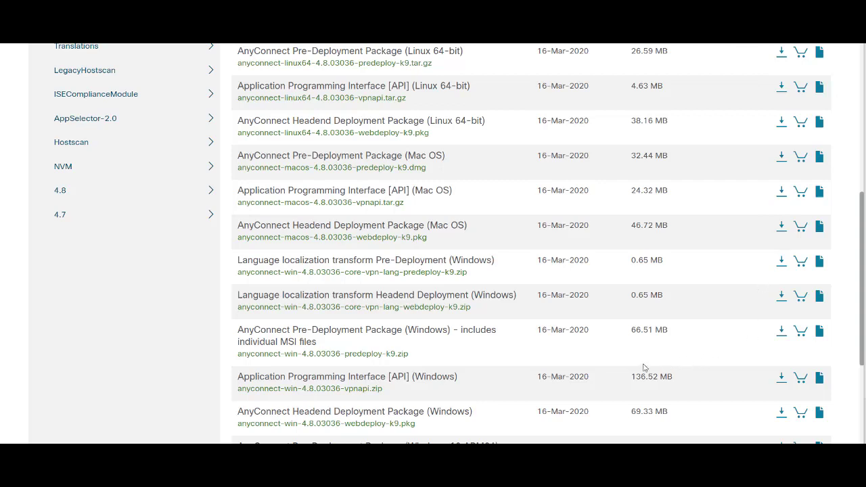
# Review the AnyConnect 4.8.03036 Windows Pre-Deployment Package and bring up the folder of predeploy .msi installers
pyautogui.scroll(4, 301, 244)
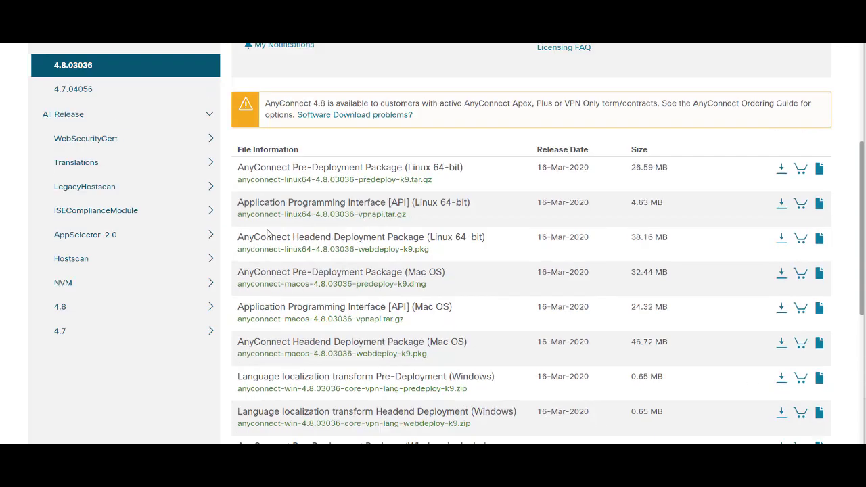
pyautogui.scroll(-7, 199, 258)
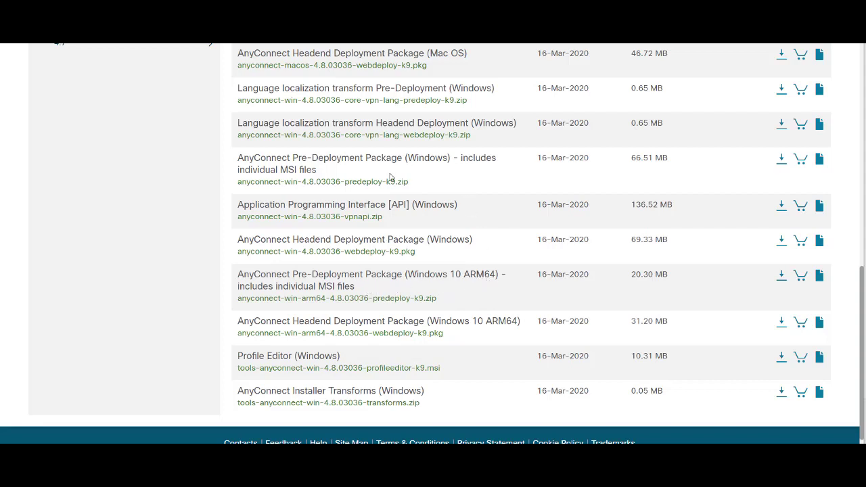
pyautogui.moveTo(295, 166)
pyautogui.click(275, 417)
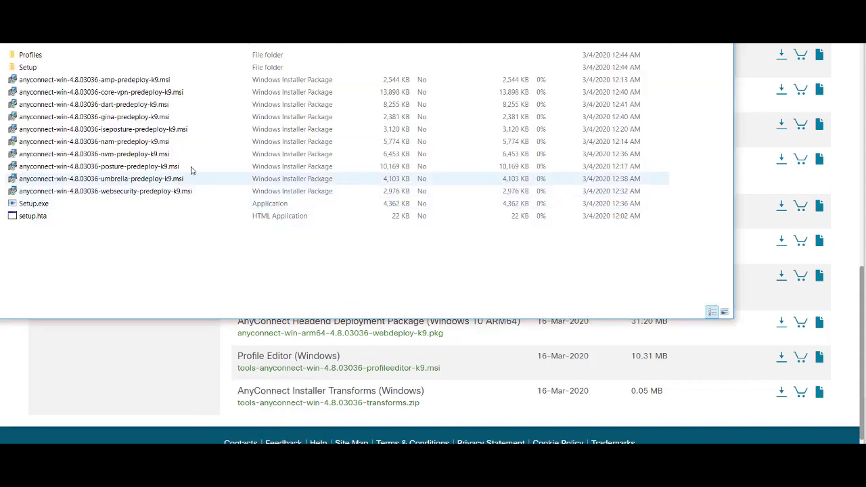